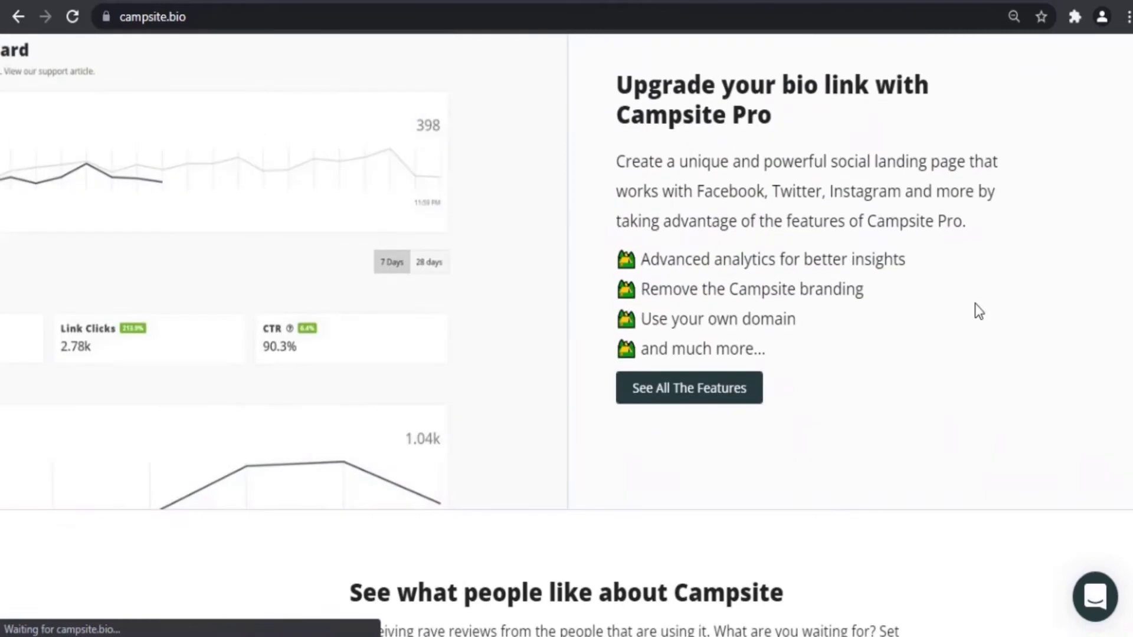
Step: Open the Campsite plans and pricing page and compare the yearly and monthly prices and features of the Free and Pro plans
{"action": "left_click", "coordinate": [720, 499]}
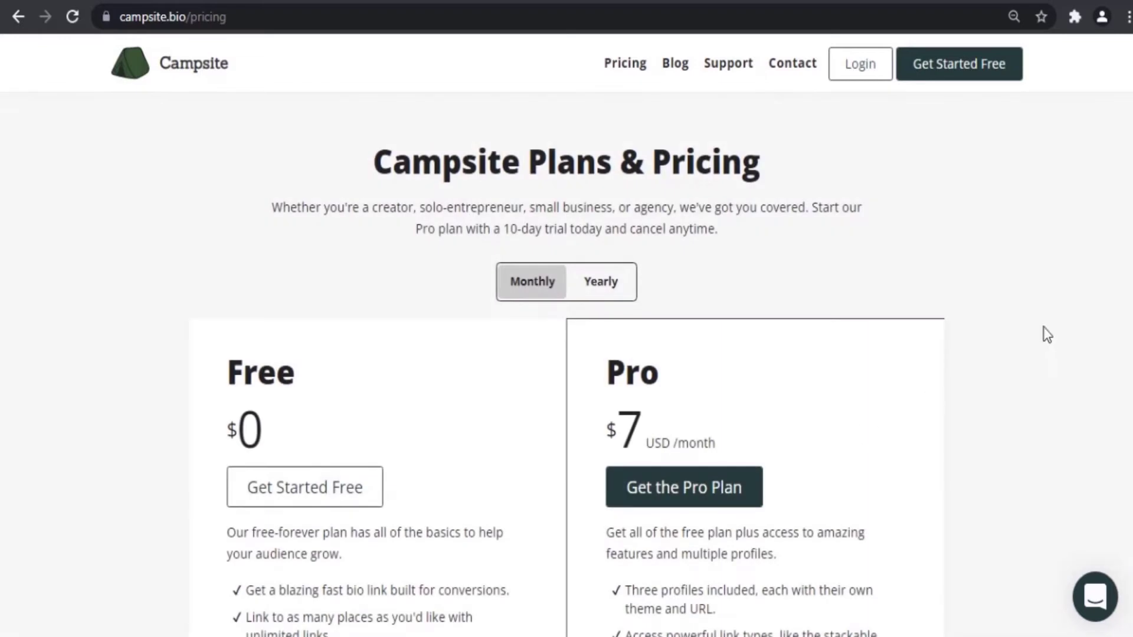
{"action": "scroll", "coordinate": [799, 267], "scroll_direction": "down", "scroll_amount": 2}
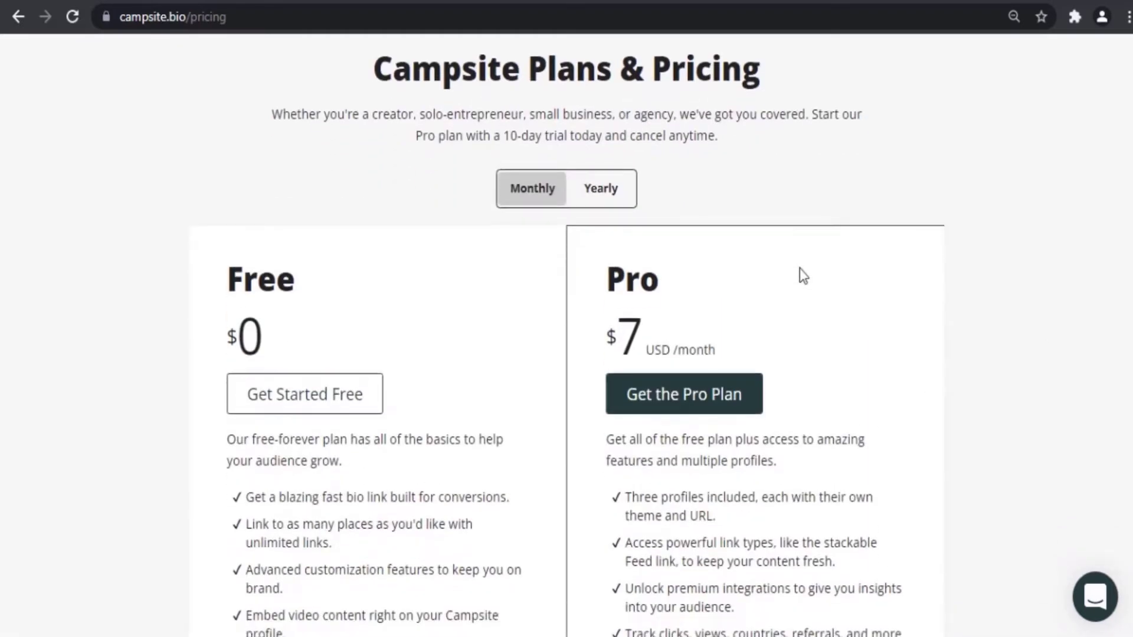
{"action": "left_click", "coordinate": [603, 197]}
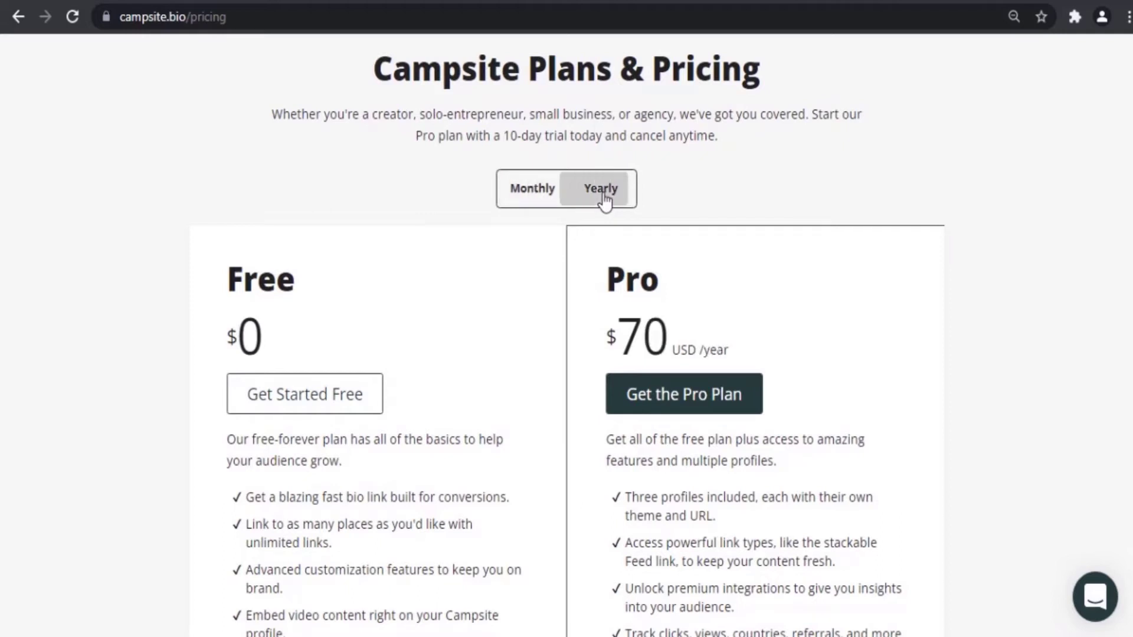
{"action": "left_click", "coordinate": [543, 197]}
{"action": "scroll", "coordinate": [741, 295], "scroll_direction": "down", "scroll_amount": 4}
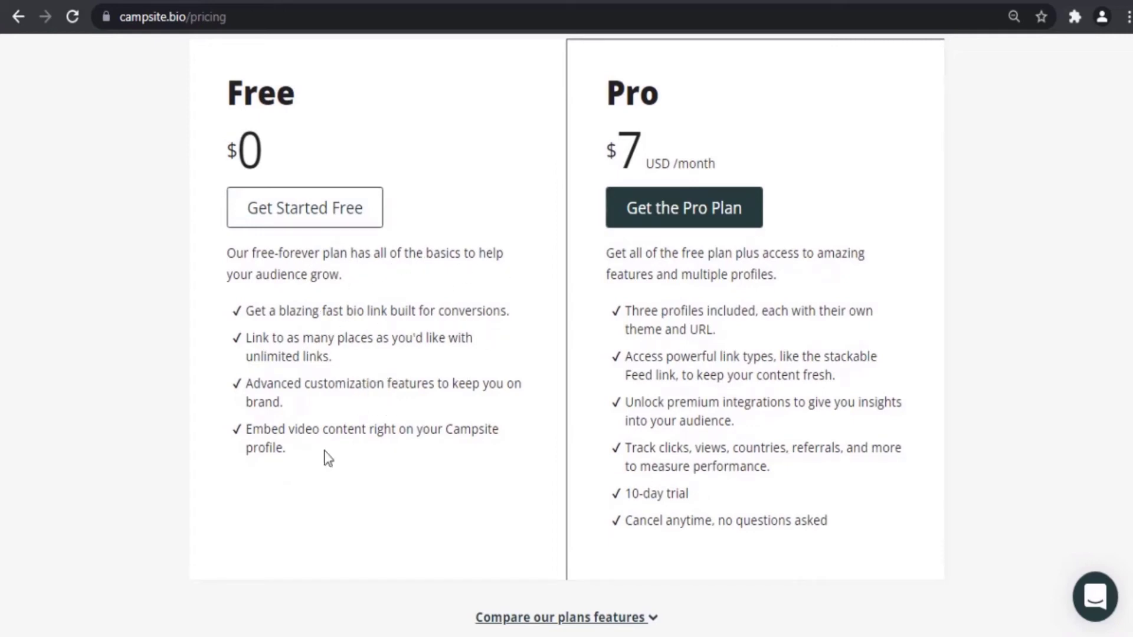
{"action": "scroll", "coordinate": [917, 377], "scroll_direction": "down", "scroll_amount": 3}
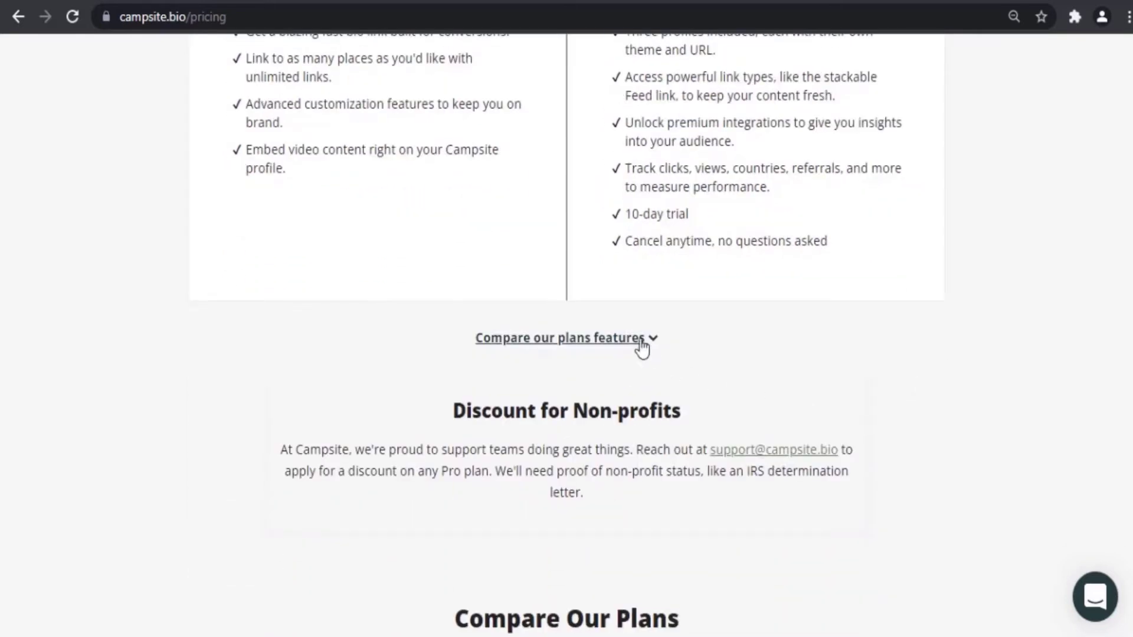
Step: Open the detailed plan comparison and examine which general features the Free and Pro plans include, from unlimited links to priority support
{"action": "left_click", "coordinate": [640, 341]}
{"action": "scroll", "coordinate": [908, 326], "scroll_direction": "down", "scroll_amount": 1}
{"action": "scroll", "coordinate": [909, 325], "scroll_direction": "up", "scroll_amount": 1}
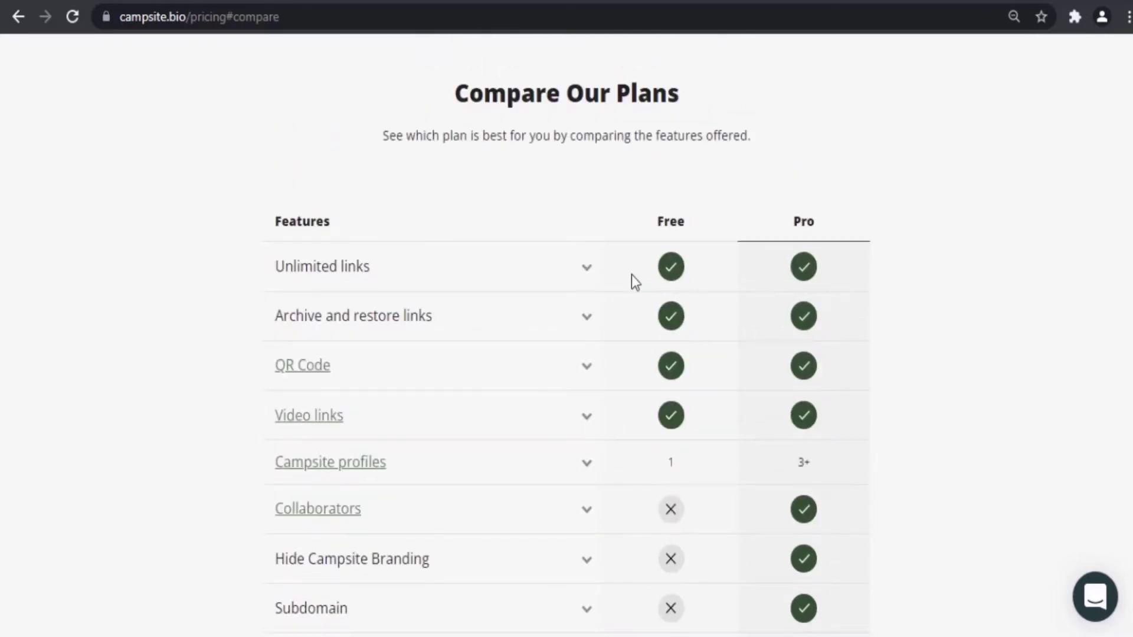
{"action": "scroll", "coordinate": [629, 319], "scroll_direction": "down", "scroll_amount": 1}
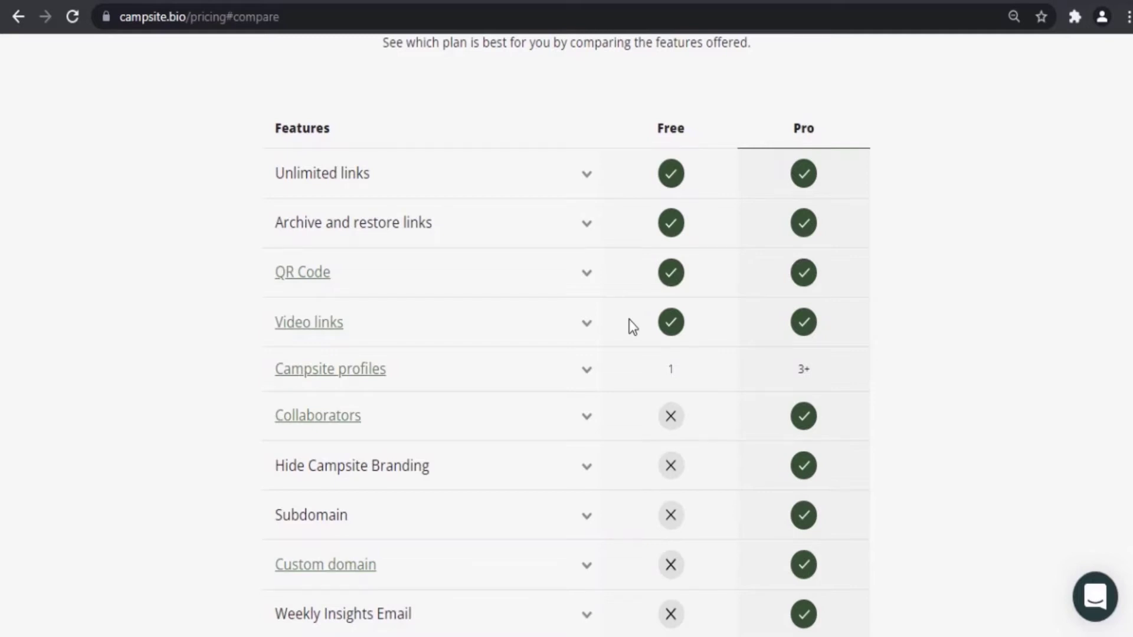
{"action": "scroll", "coordinate": [629, 319], "scroll_direction": "down", "scroll_amount": 1}
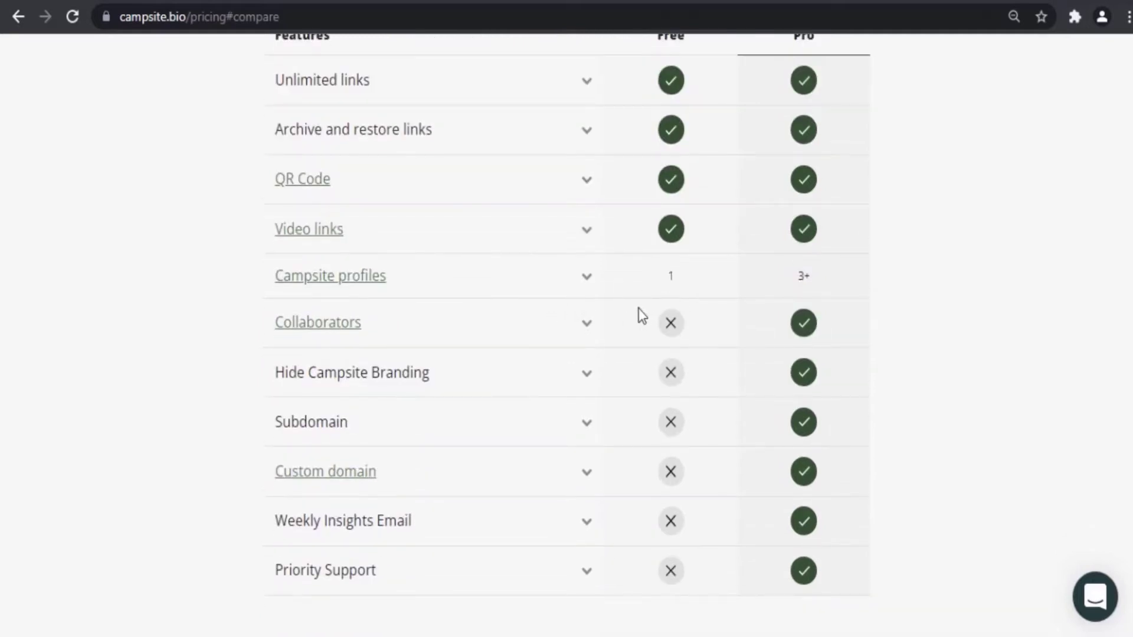
{"action": "scroll", "coordinate": [642, 315], "scroll_direction": "down", "scroll_amount": 1}
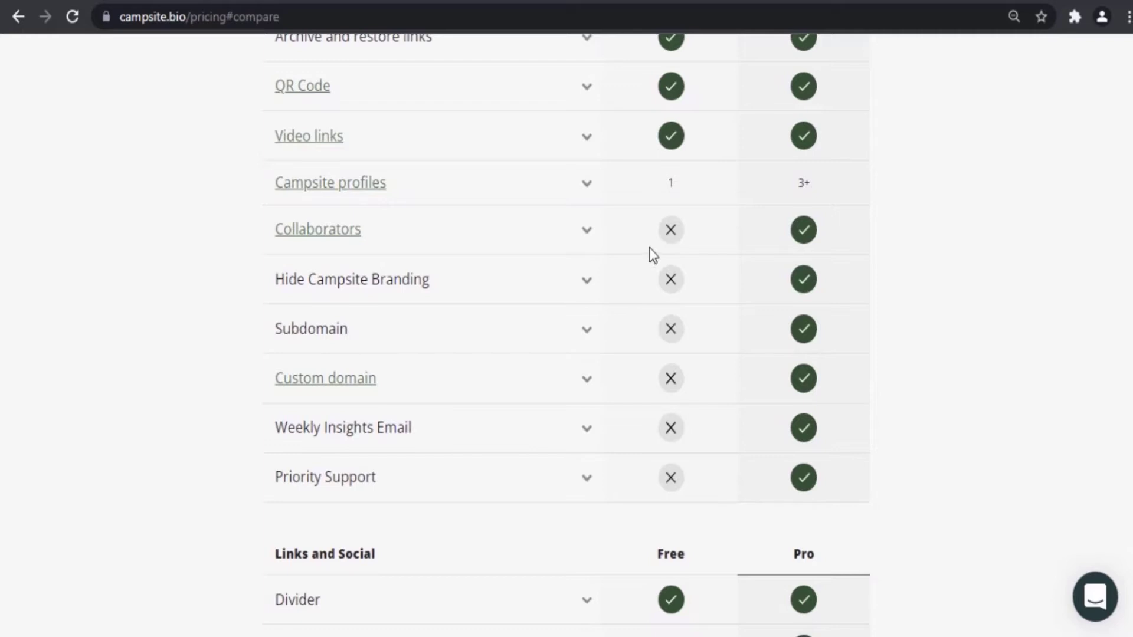
{"action": "scroll", "coordinate": [649, 291], "scroll_direction": "down", "scroll_amount": 1}
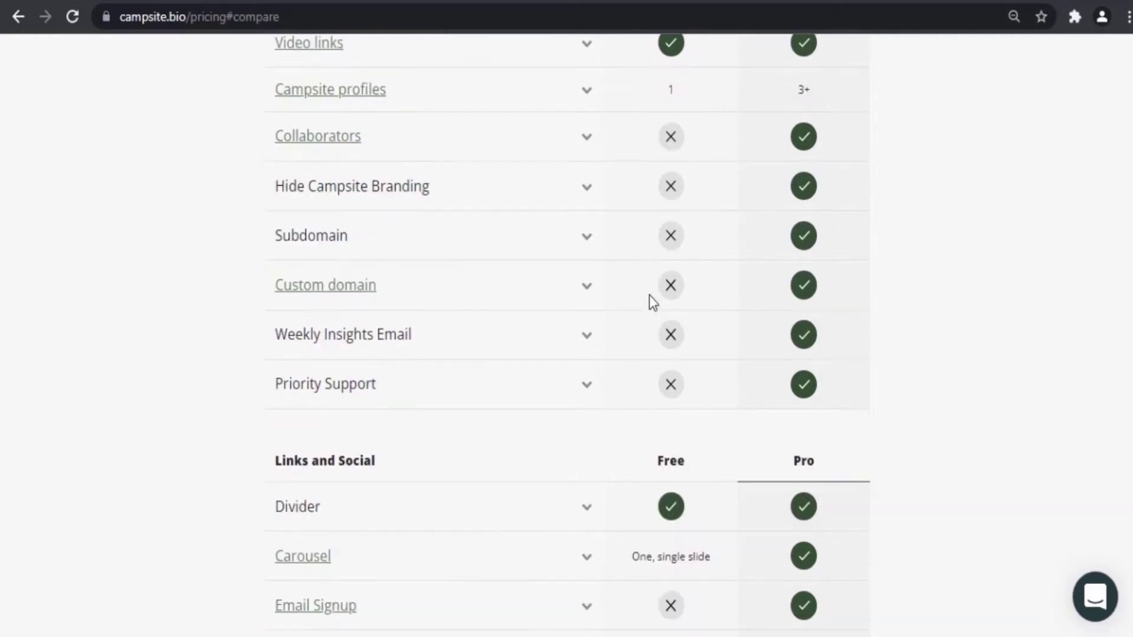
{"action": "scroll", "coordinate": [649, 302], "scroll_direction": "down", "scroll_amount": 1}
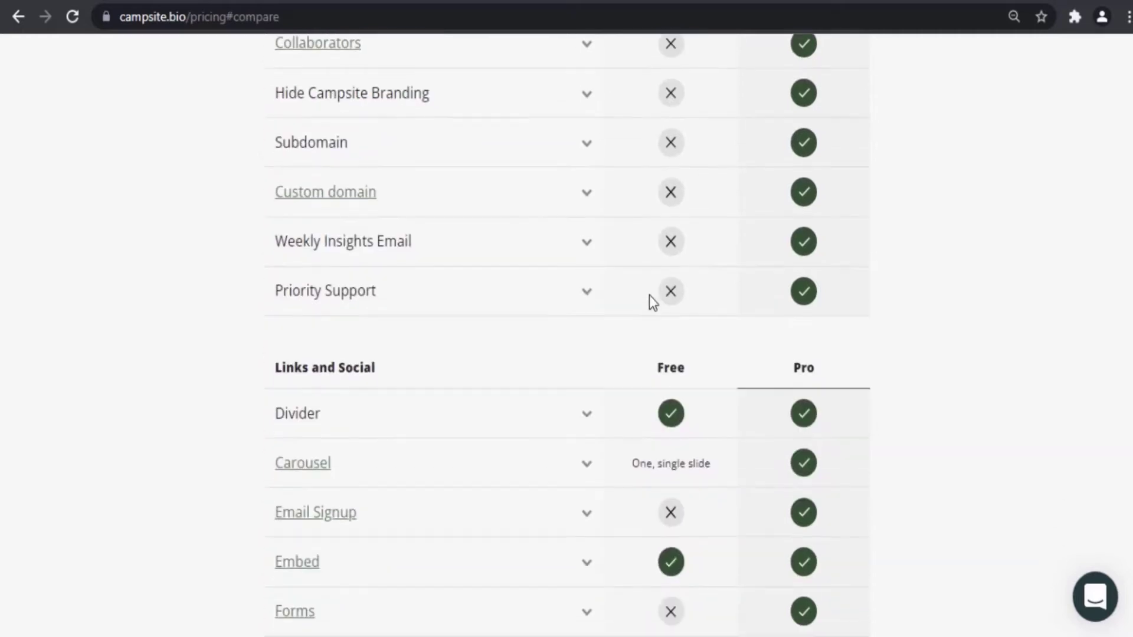
Step: Examine the Links and Social and the Customization features in the comparison of the Free and Pro plans
{"action": "scroll", "coordinate": [648, 295], "scroll_direction": "down", "scroll_amount": 2}
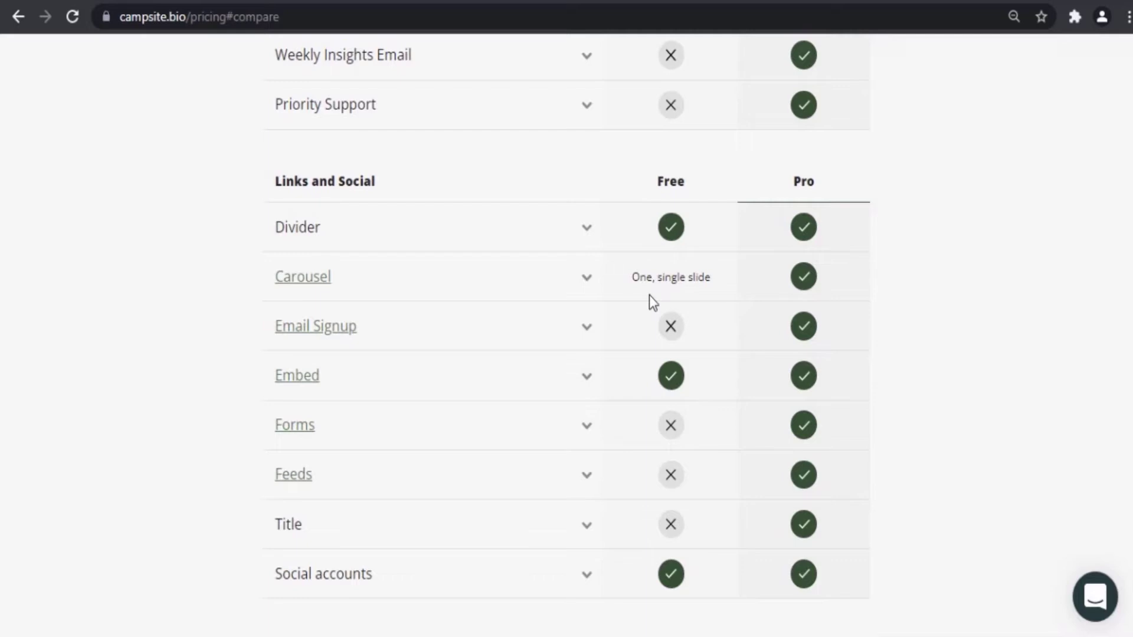
{"action": "scroll", "coordinate": [649, 295], "scroll_direction": "down", "scroll_amount": 1}
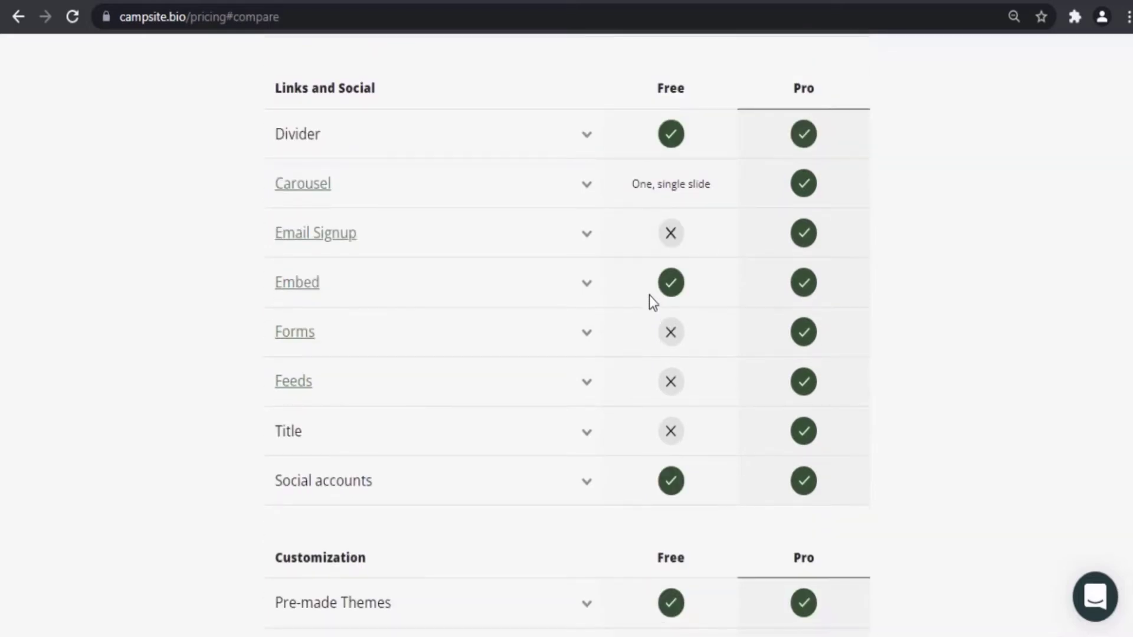
{"action": "scroll", "coordinate": [649, 294], "scroll_direction": "down", "scroll_amount": 1}
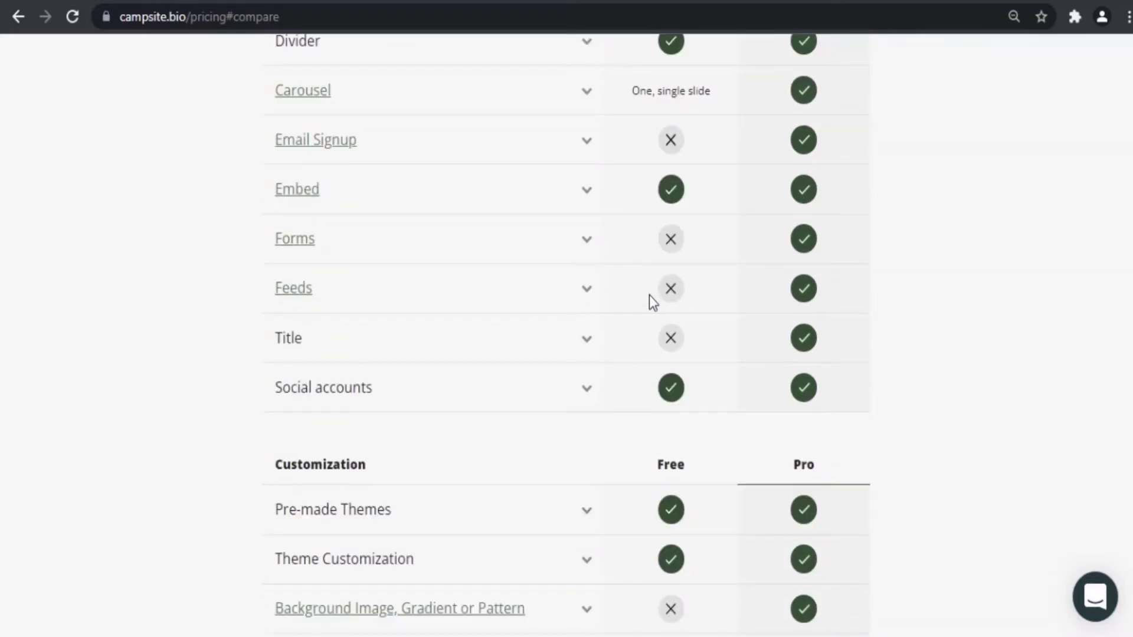
{"action": "scroll", "coordinate": [649, 295], "scroll_direction": "down", "scroll_amount": 3}
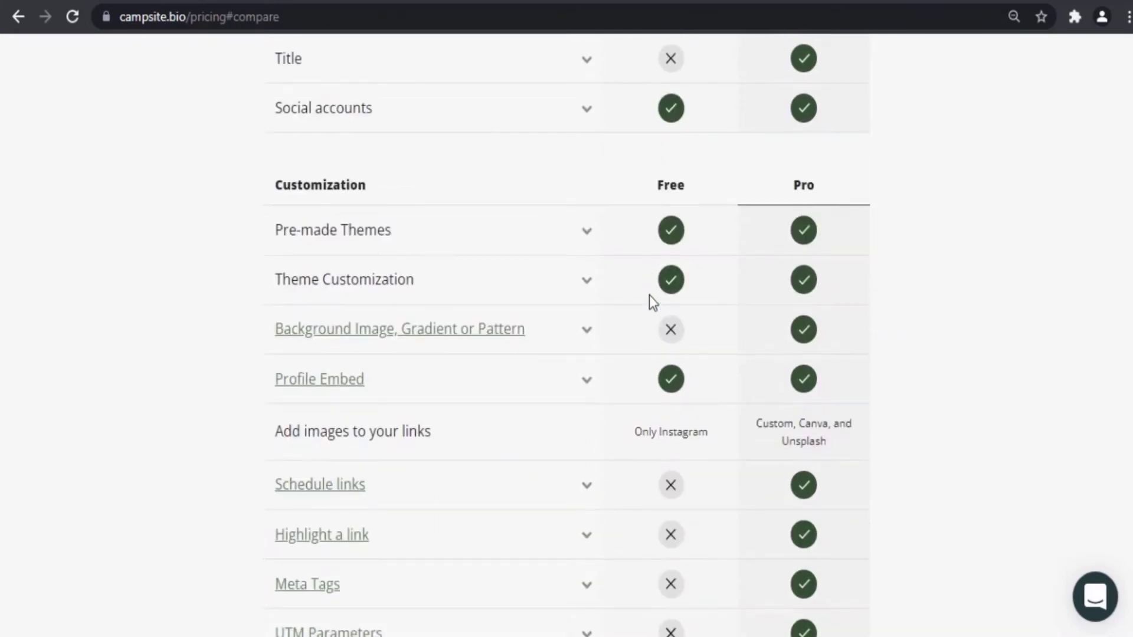
{"action": "scroll", "coordinate": [652, 302], "scroll_direction": "down", "scroll_amount": 1}
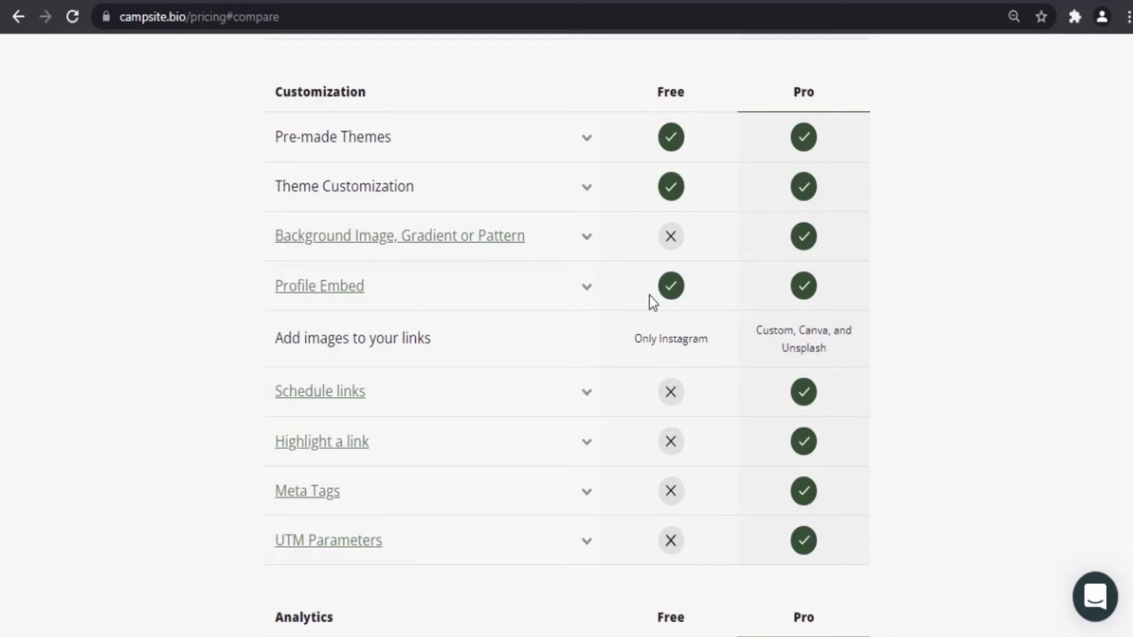
{"action": "scroll", "coordinate": [651, 299], "scroll_direction": "down", "scroll_amount": 1}
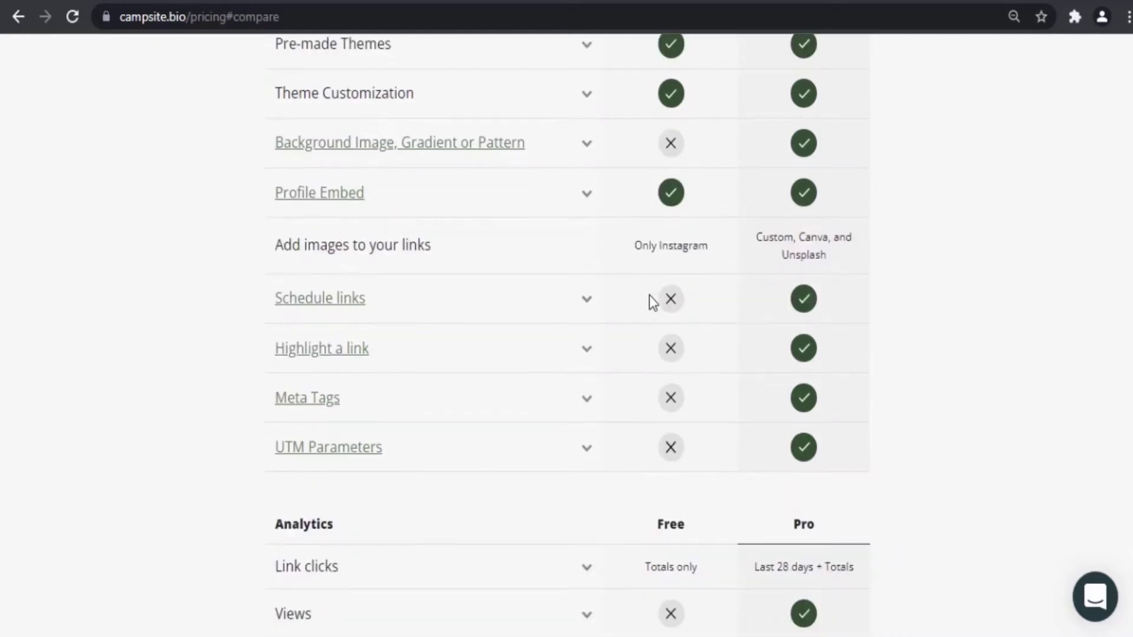
{"action": "scroll", "coordinate": [652, 302], "scroll_direction": "down", "scroll_amount": 1}
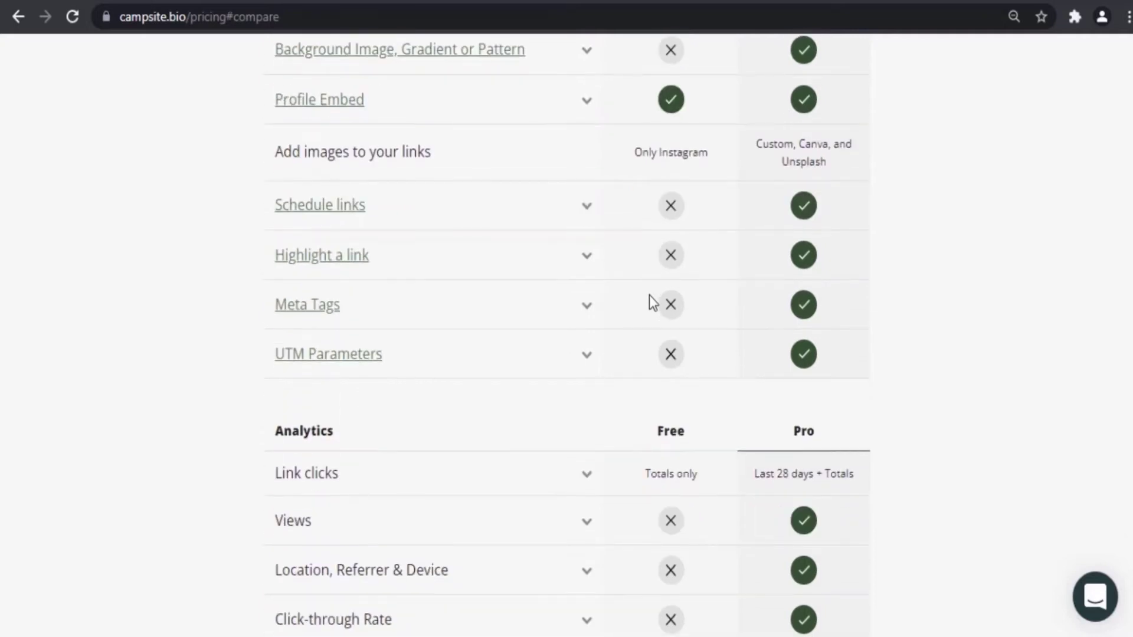
Step: Examine the Analytics and Integrations features of both plans, down to the frequently asked questions
{"action": "scroll", "coordinate": [651, 300], "scroll_direction": "down", "scroll_amount": 1}
{"action": "scroll", "coordinate": [651, 301], "scroll_direction": "down", "scroll_amount": 1}
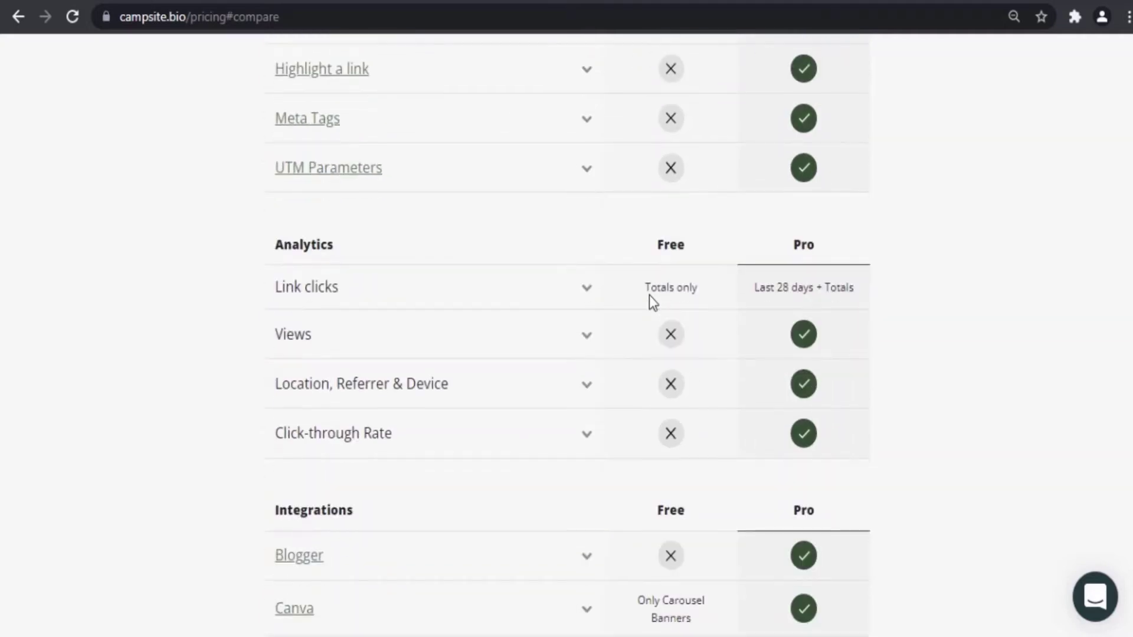
{"action": "scroll", "coordinate": [649, 294], "scroll_direction": "down", "scroll_amount": 2}
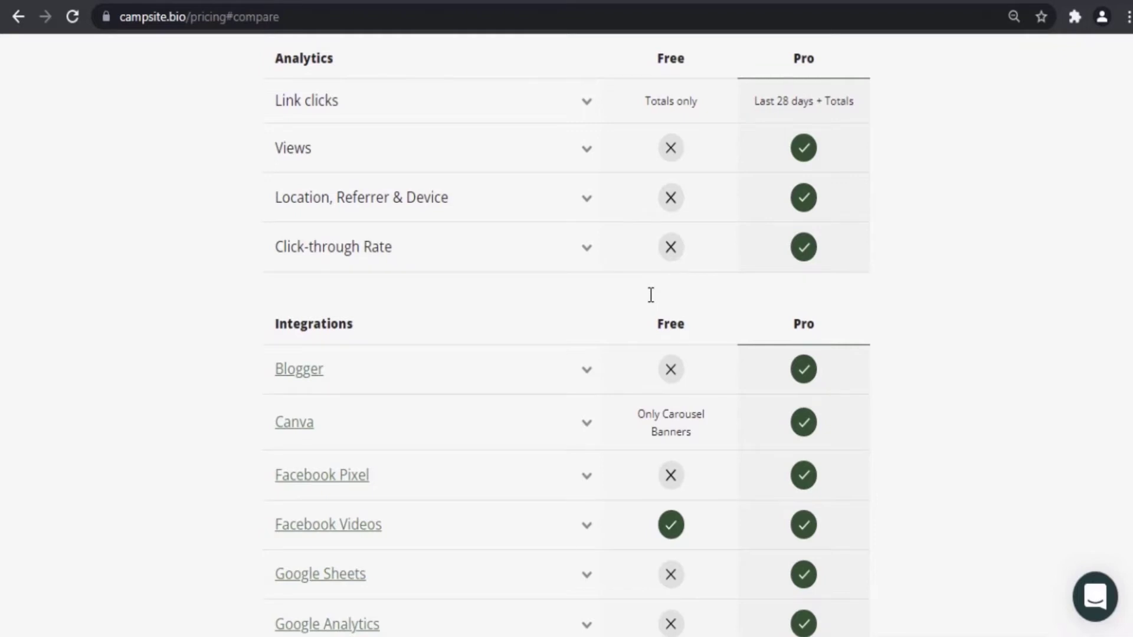
{"action": "scroll", "coordinate": [650, 295], "scroll_direction": "down", "scroll_amount": 1}
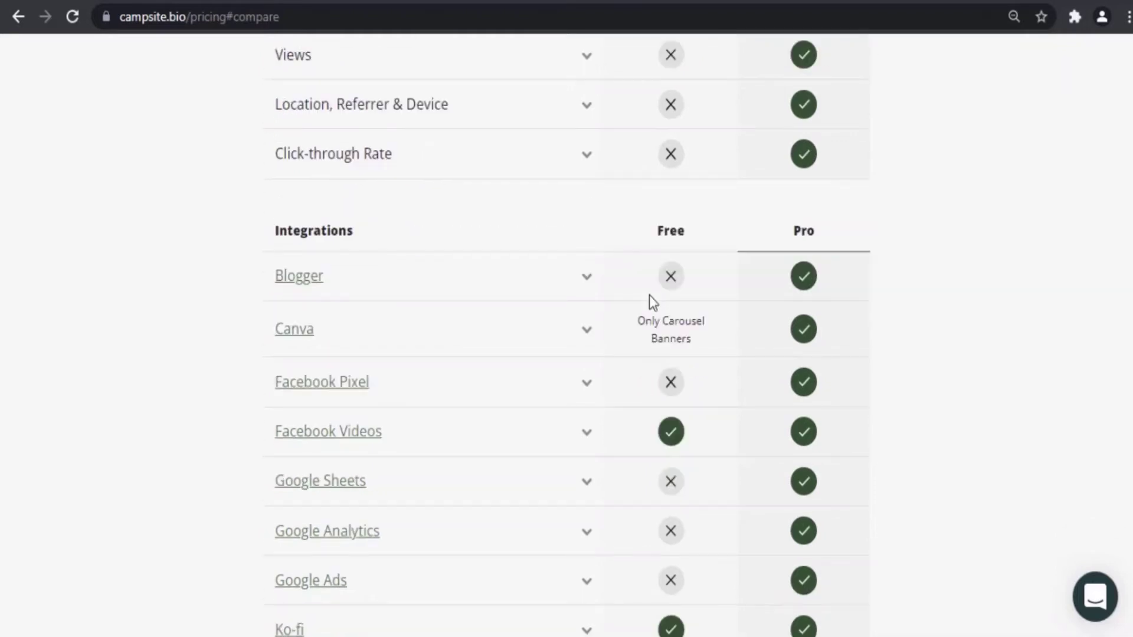
{"action": "scroll", "coordinate": [649, 295], "scroll_direction": "down", "scroll_amount": 1}
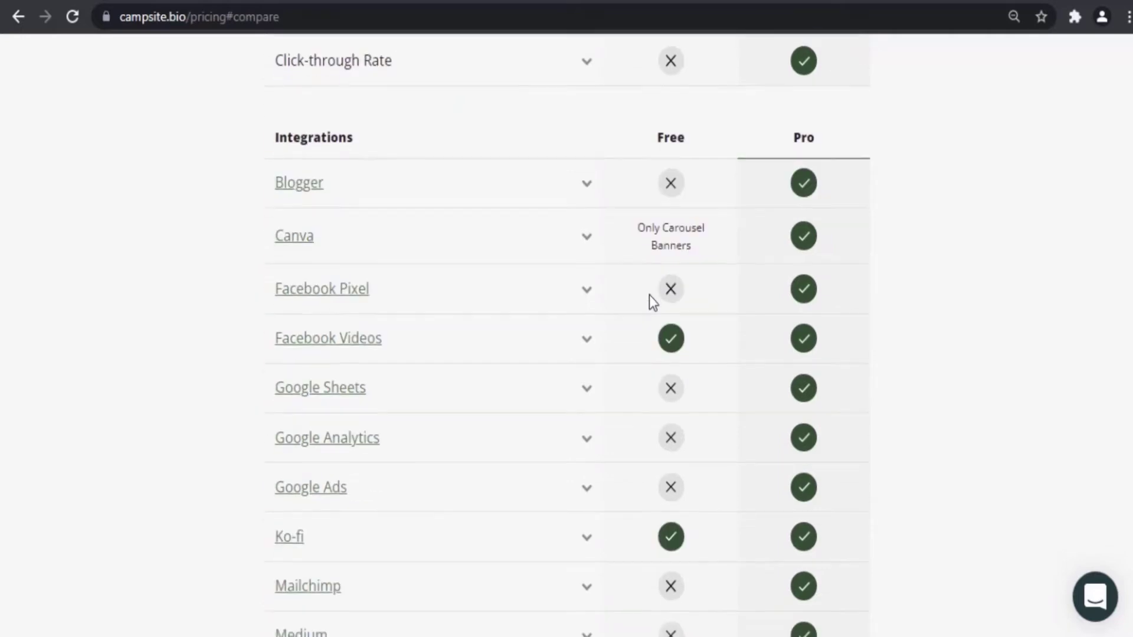
{"action": "scroll", "coordinate": [648, 295], "scroll_direction": "down", "scroll_amount": 1}
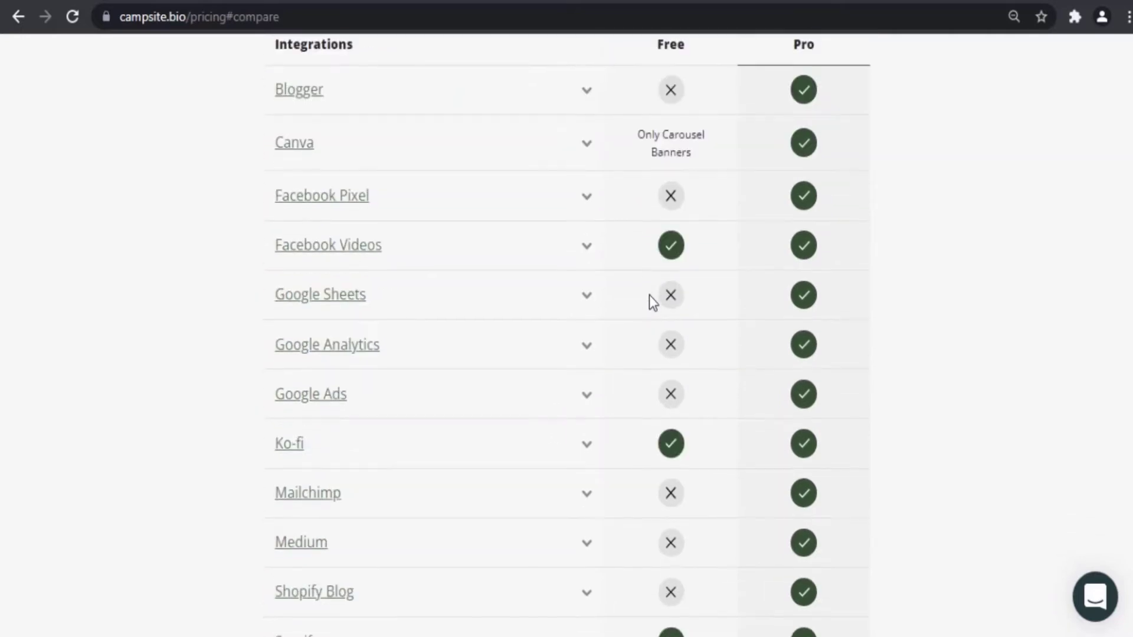
{"action": "scroll", "coordinate": [649, 295], "scroll_direction": "down", "scroll_amount": 1}
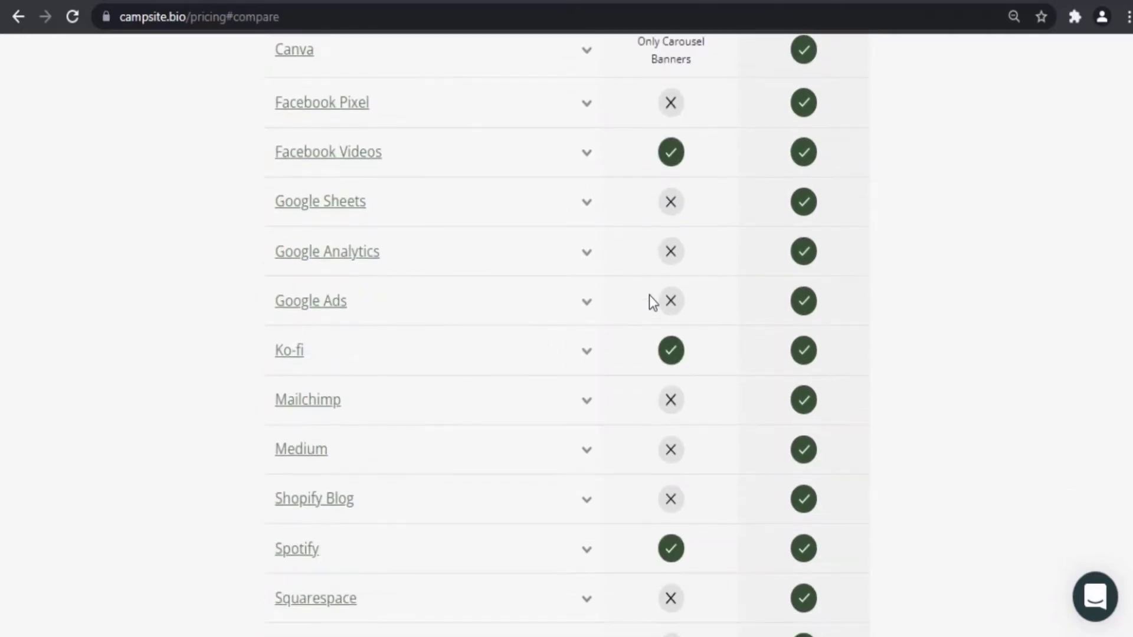
{"action": "scroll", "coordinate": [652, 302], "scroll_direction": "down", "scroll_amount": 1}
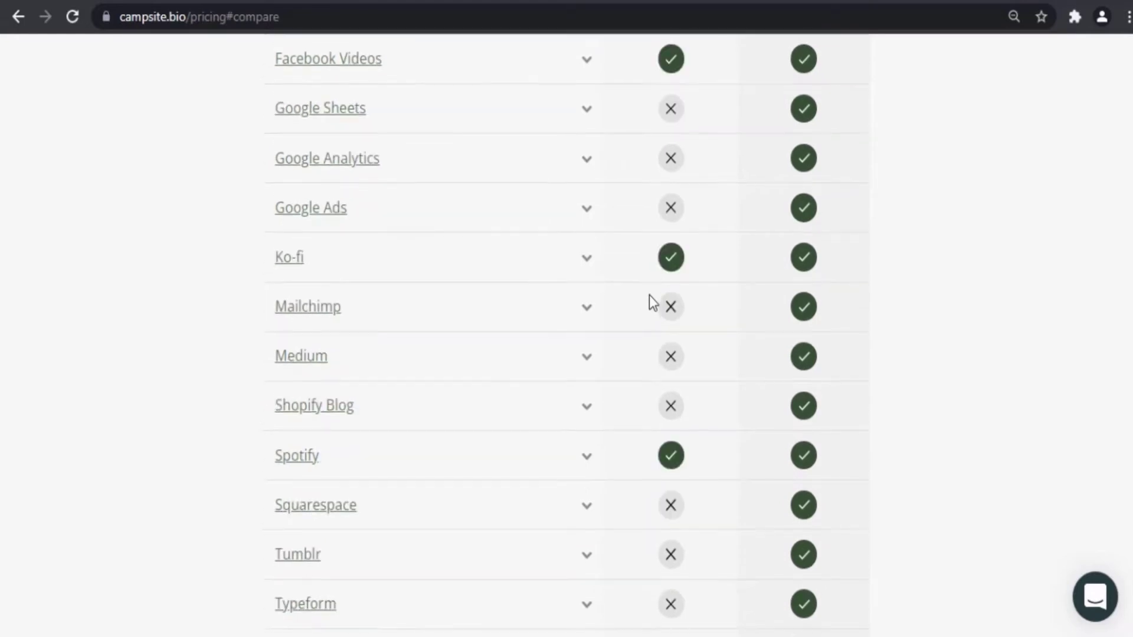
{"action": "scroll", "coordinate": [652, 302], "scroll_direction": "down", "scroll_amount": 1}
{"action": "scroll", "coordinate": [653, 302], "scroll_direction": "down", "scroll_amount": 1}
{"action": "scroll", "coordinate": [652, 302], "scroll_direction": "down", "scroll_amount": 1}
{"action": "scroll", "coordinate": [652, 301], "scroll_direction": "down", "scroll_amount": 1}
{"action": "scroll", "coordinate": [651, 301], "scroll_direction": "down", "scroll_amount": 1}
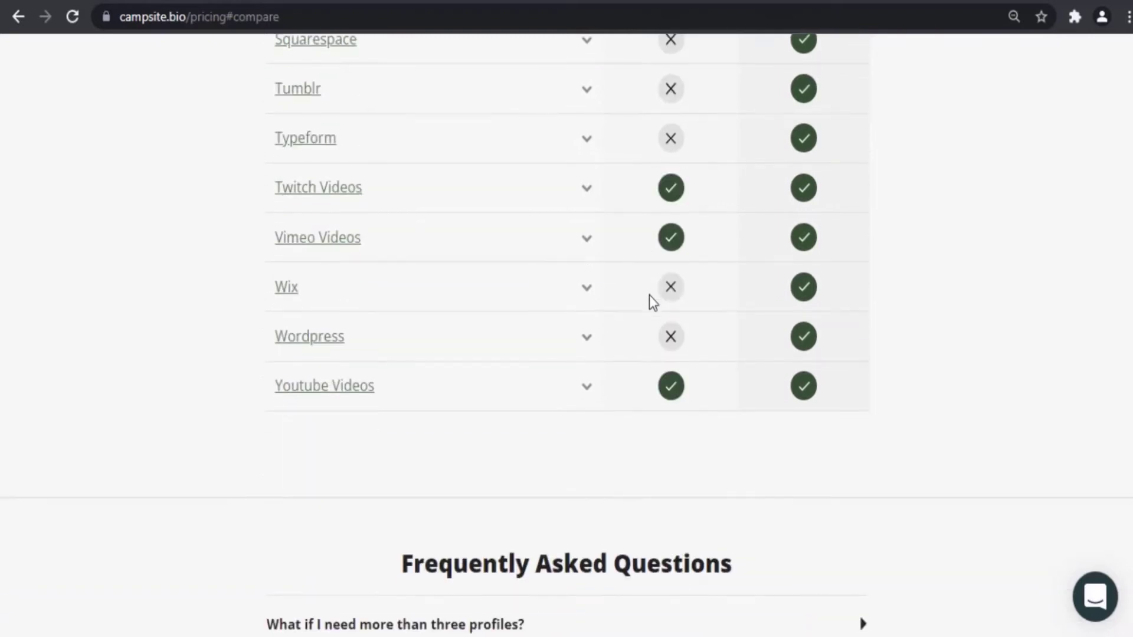
{"action": "scroll", "coordinate": [653, 302], "scroll_direction": "down", "scroll_amount": 3}
{"action": "scroll", "coordinate": [652, 302], "scroll_direction": "down", "scroll_amount": 1}
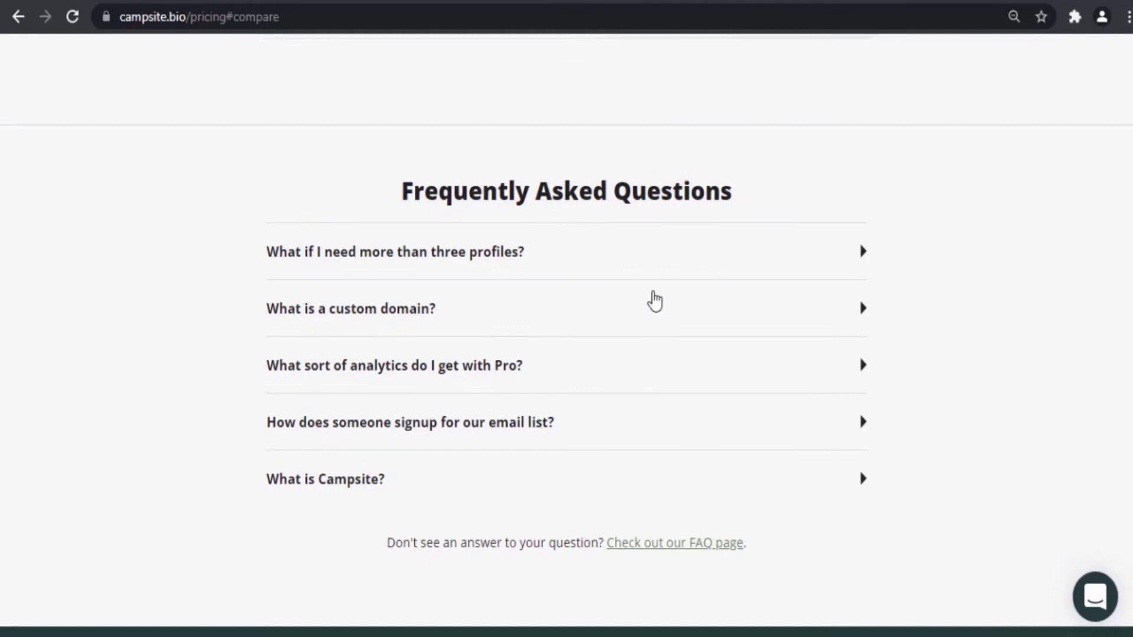
Step: Go from the pricing page to the login form and sign in to the existing Campsite account
{"action": "scroll", "coordinate": [659, 300], "scroll_direction": "up", "scroll_amount": 15}
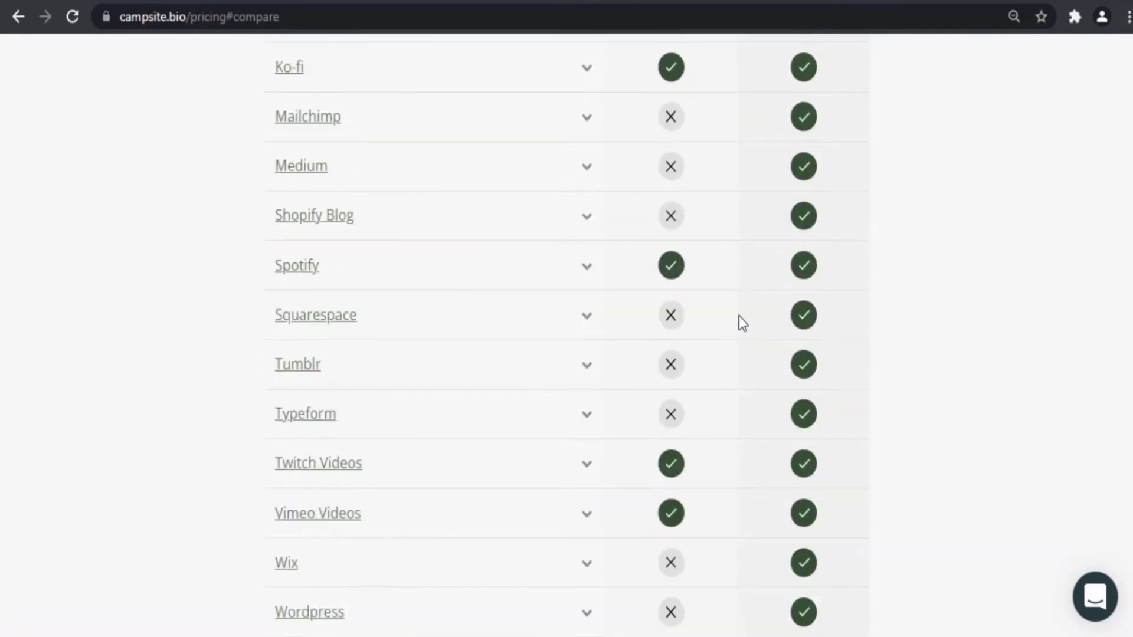
{"action": "scroll", "coordinate": [814, 326], "scroll_direction": "up", "scroll_amount": 20}
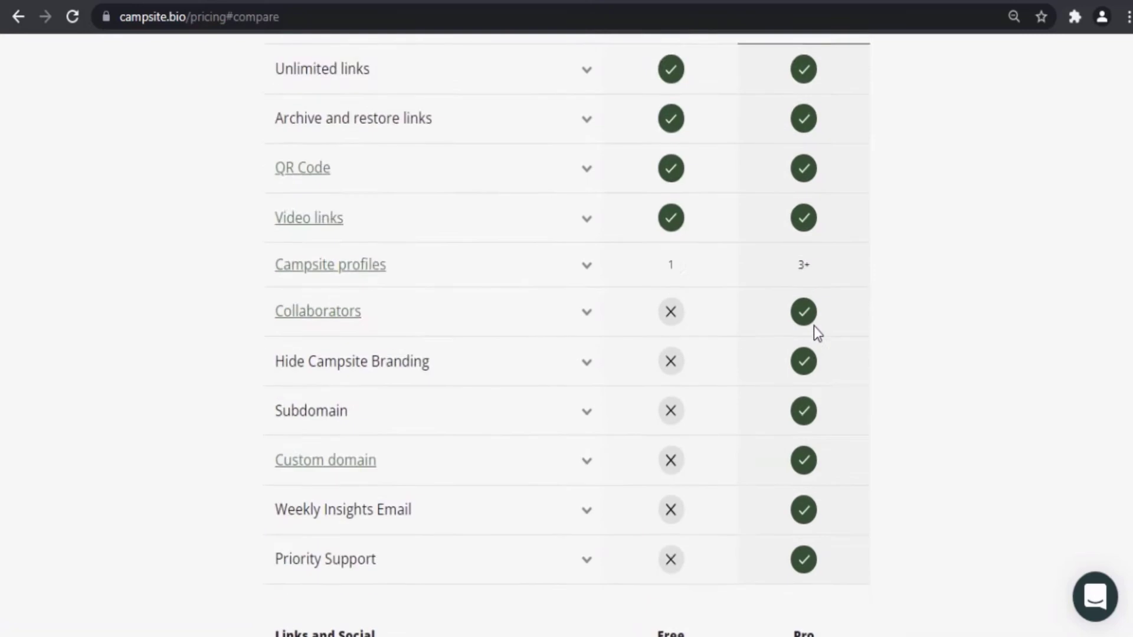
{"action": "scroll", "coordinate": [813, 325], "scroll_direction": "up", "scroll_amount": 2}
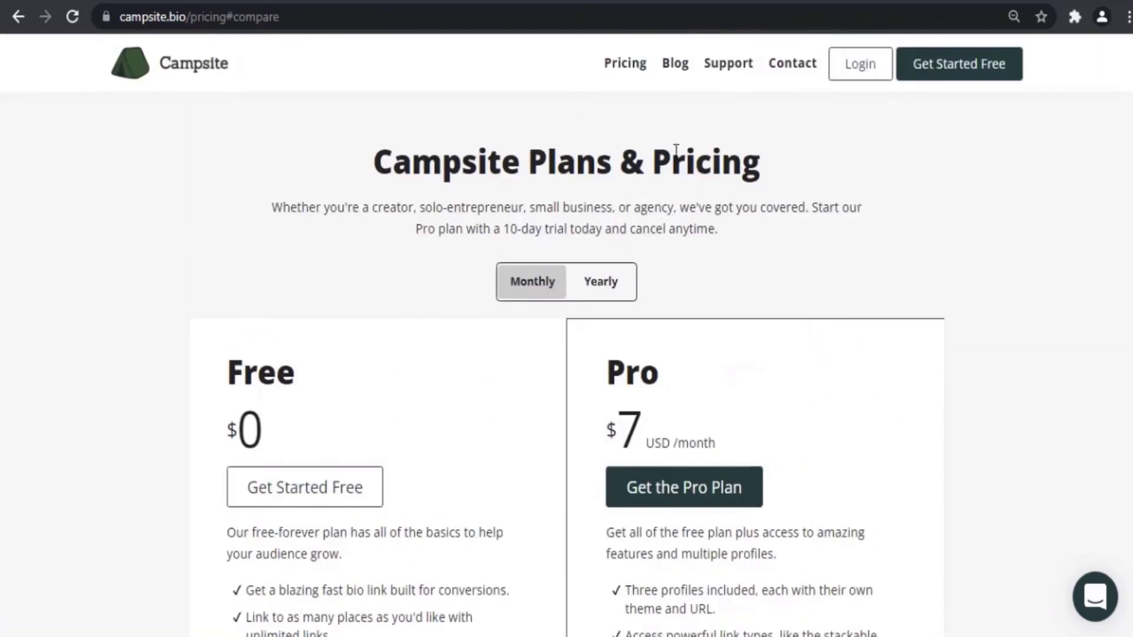
{"action": "left_click", "coordinate": [851, 70]}
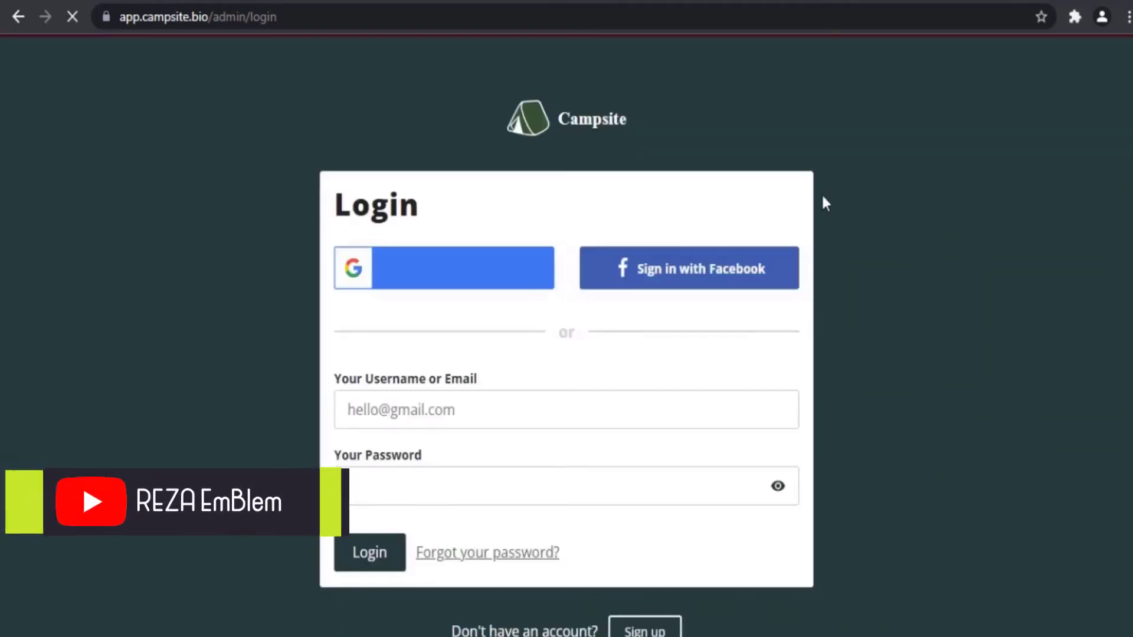
{"action": "left_click", "coordinate": [569, 411]}
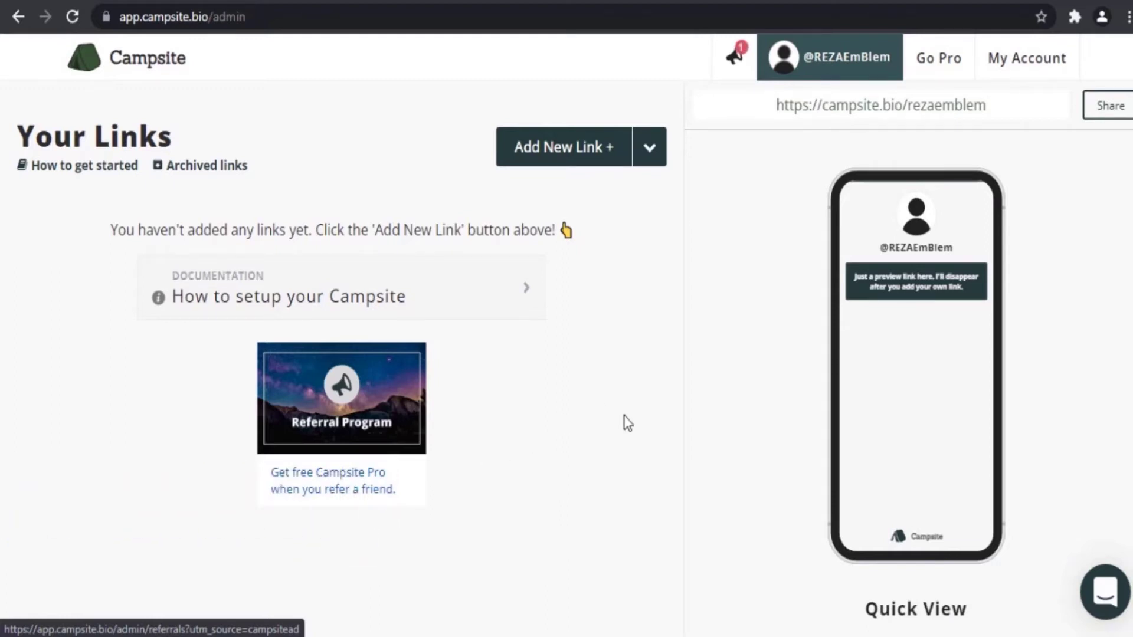
Step: Open the account details and review the general settings, subscription, support and account deletion sections
{"action": "left_click", "coordinate": [1037, 66]}
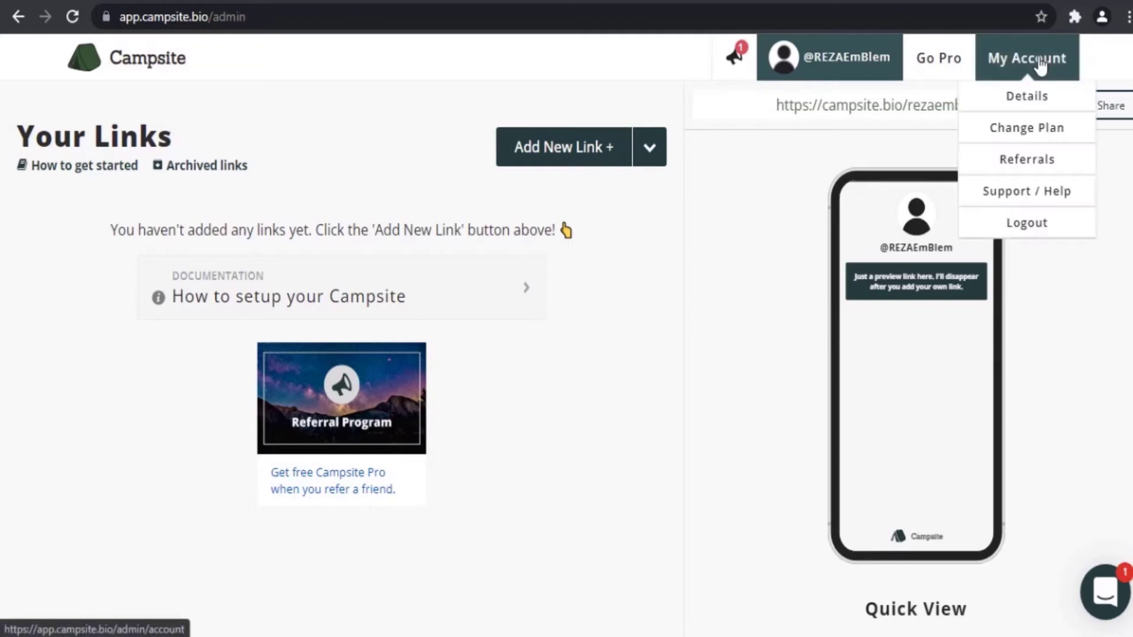
{"action": "left_click", "coordinate": [1038, 101]}
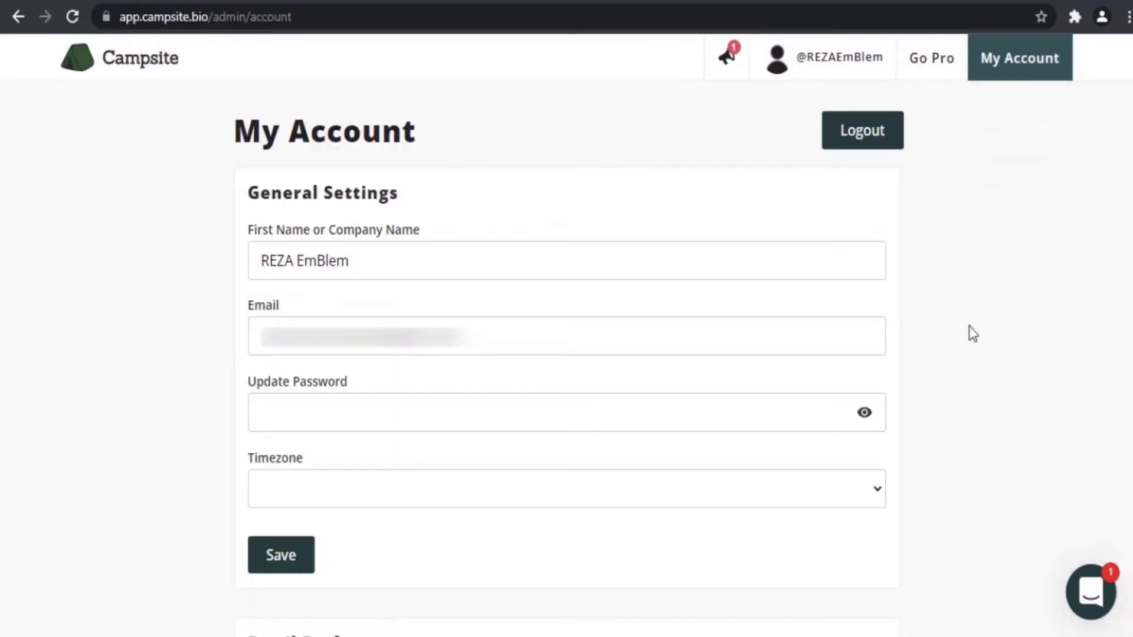
{"action": "scroll", "coordinate": [1004, 354], "scroll_direction": "down", "scroll_amount": 5}
{"action": "scroll", "coordinate": [1008, 361], "scroll_direction": "down", "scroll_amount": 6}
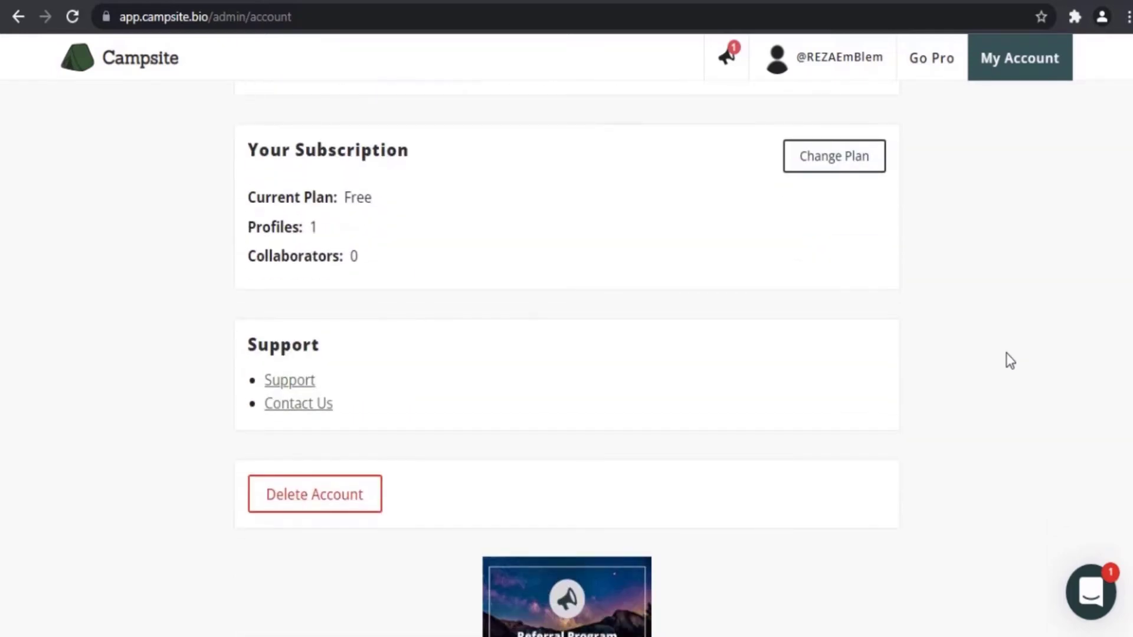
Step: Open the plan change page and compare the Free and Pro plans under monthly and yearly billing
{"action": "scroll", "coordinate": [1006, 354], "scroll_direction": "up", "scroll_amount": 12}
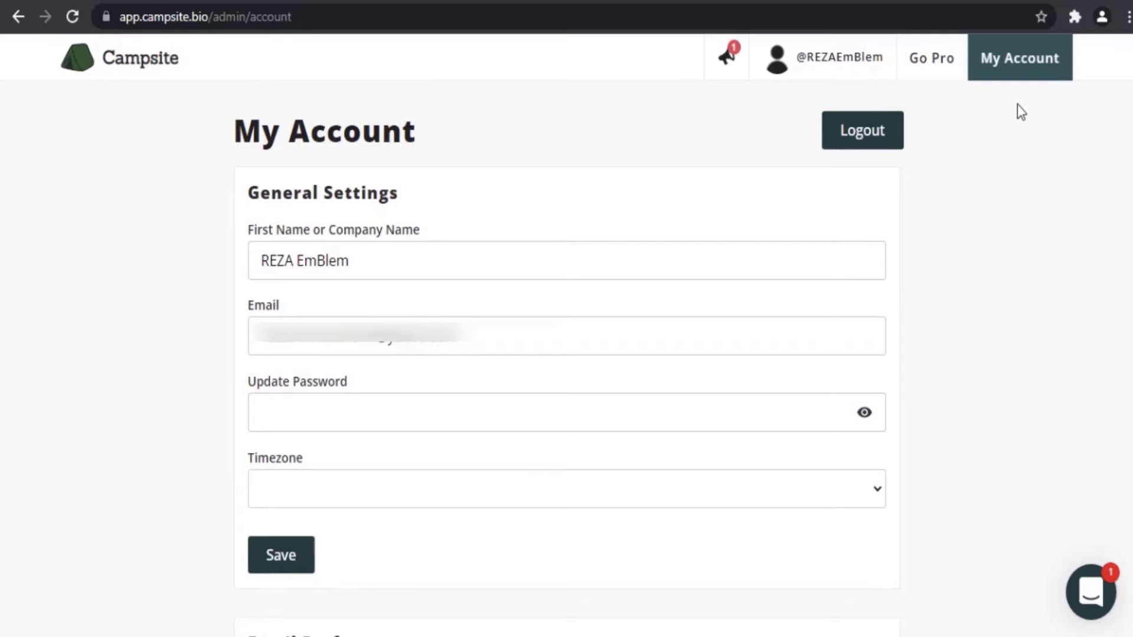
{"action": "mouse_move", "coordinate": [1019, 68]}
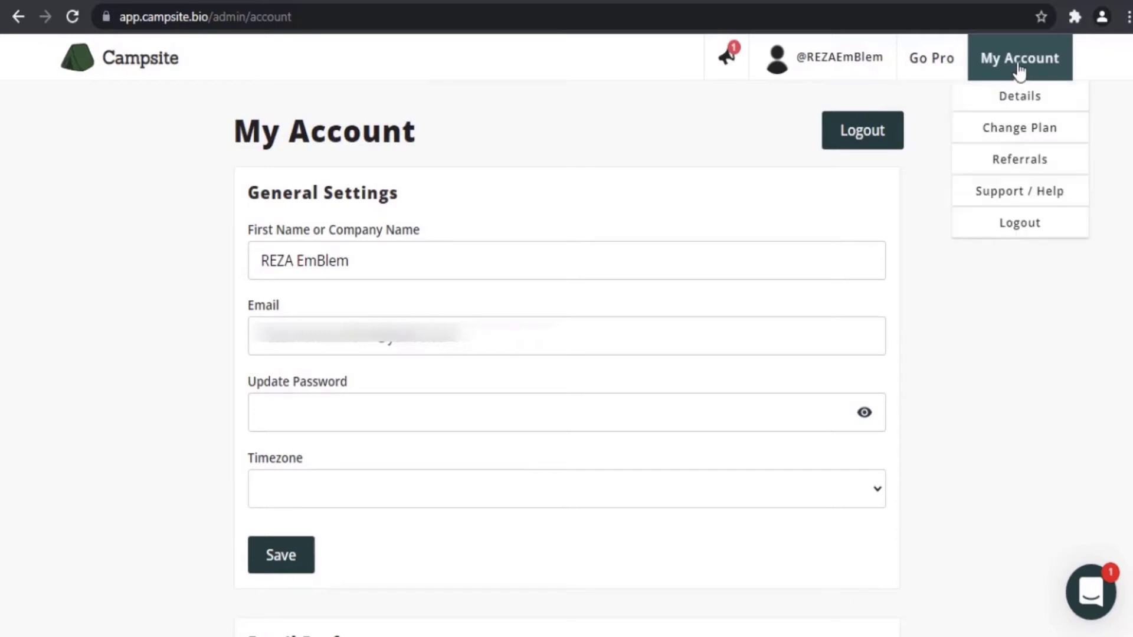
{"action": "left_click", "coordinate": [1033, 133]}
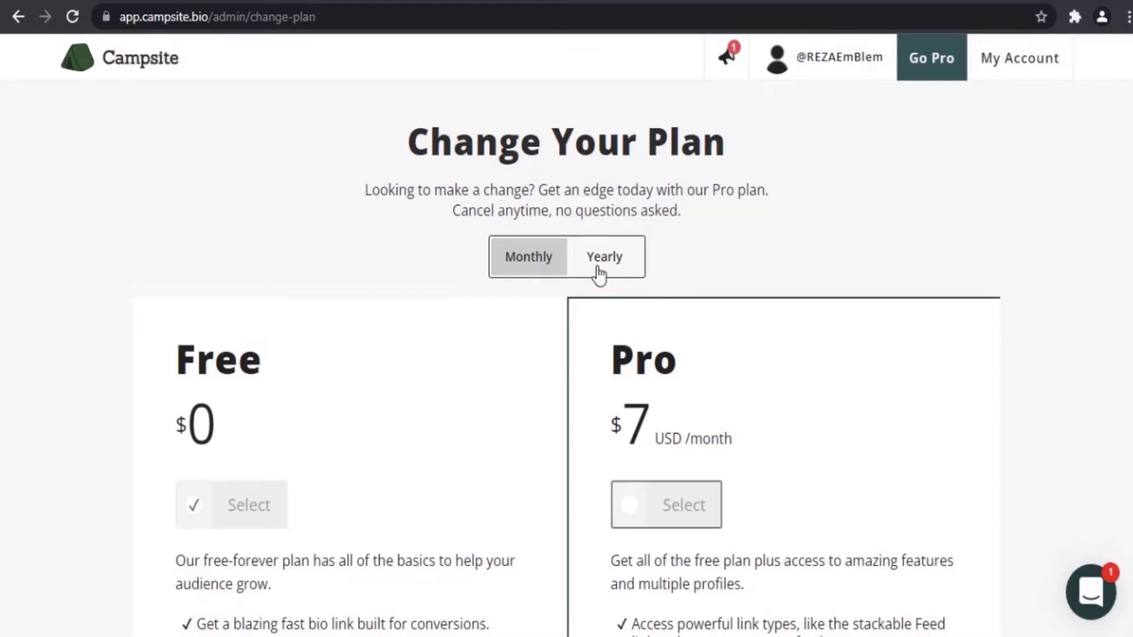
{"action": "left_click", "coordinate": [599, 273]}
{"action": "left_click", "coordinate": [518, 271]}
{"action": "scroll", "coordinate": [397, 437], "scroll_direction": "down", "scroll_amount": 4}
{"action": "scroll", "coordinate": [584, 363], "scroll_direction": "down", "scroll_amount": 3}
{"action": "scroll", "coordinate": [981, 421], "scroll_direction": "up", "scroll_amount": 6}
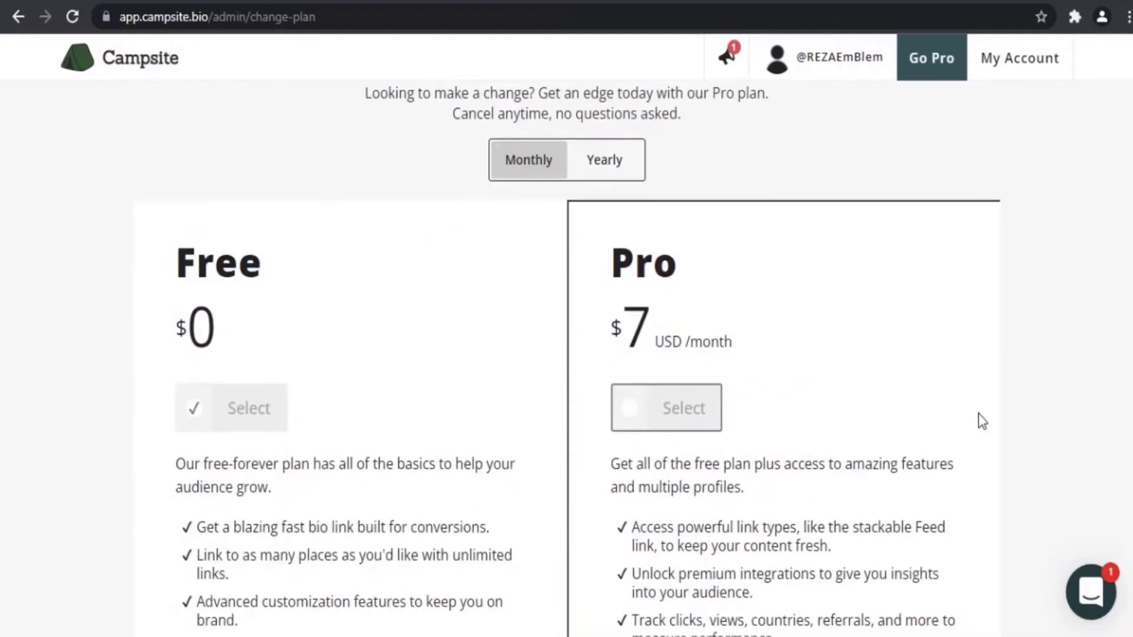
{"action": "scroll", "coordinate": [979, 413], "scroll_direction": "up", "scroll_amount": 2}
{"action": "mouse_move", "coordinate": [1017, 74]}
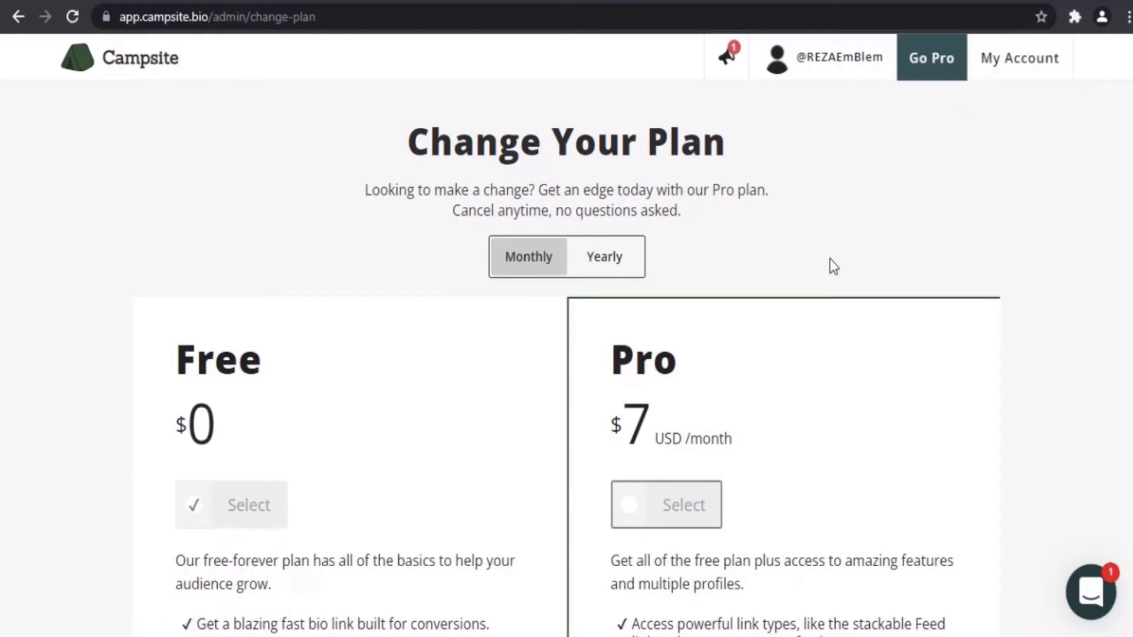
Step: Open the profile's links page and view the other content types that can be added besides a link
{"action": "mouse_move", "coordinate": [837, 61]}
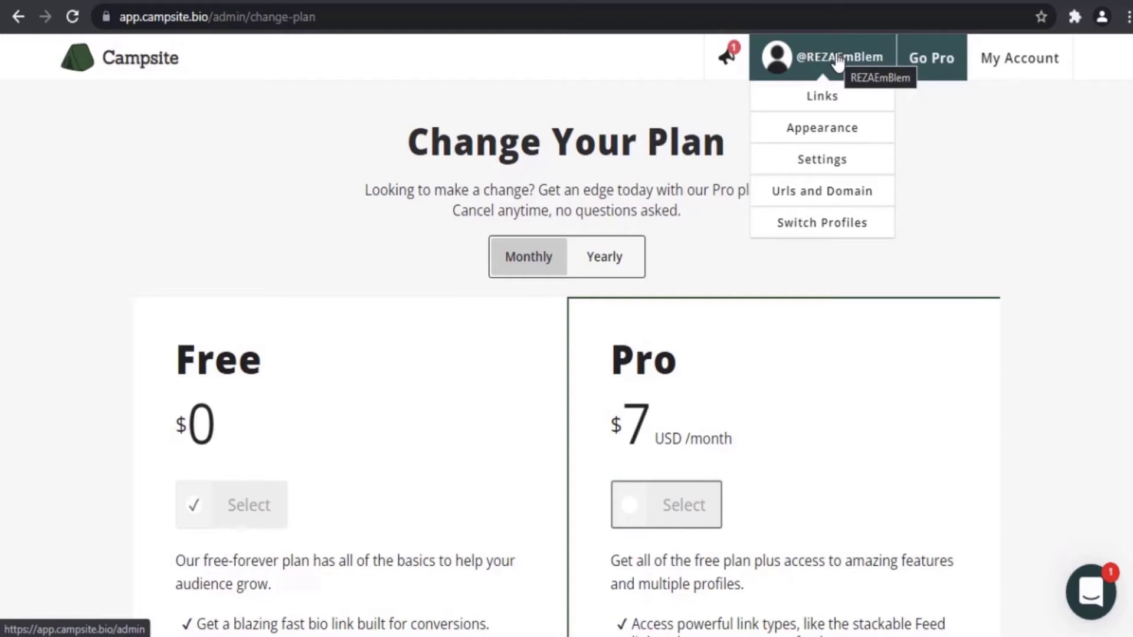
{"action": "left_click", "coordinate": [832, 98]}
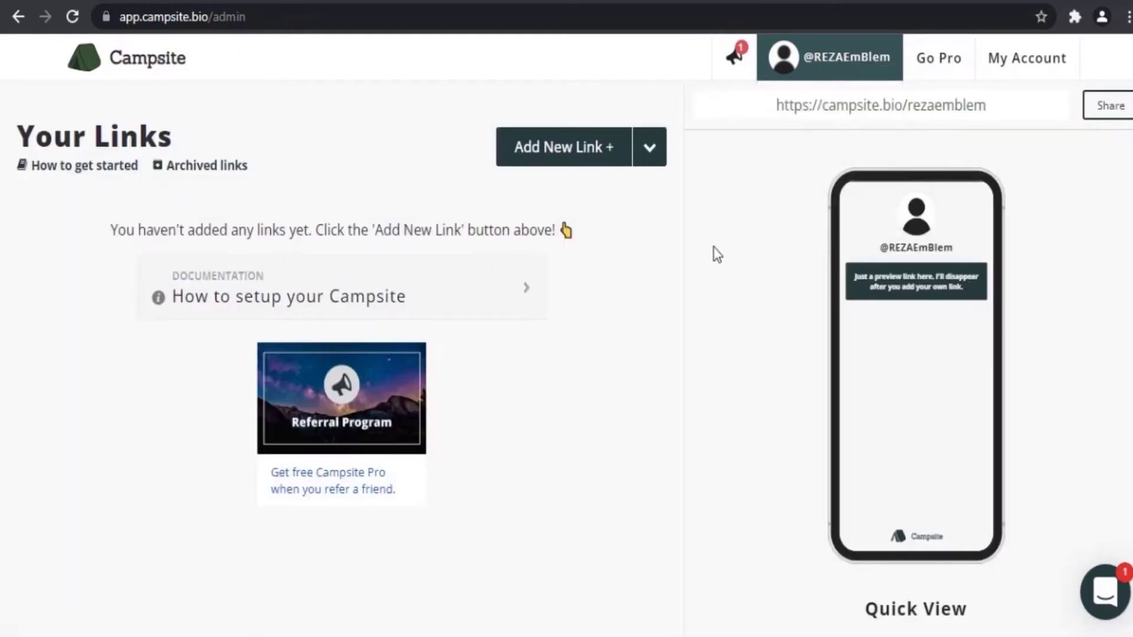
{"action": "left_click", "coordinate": [650, 147]}
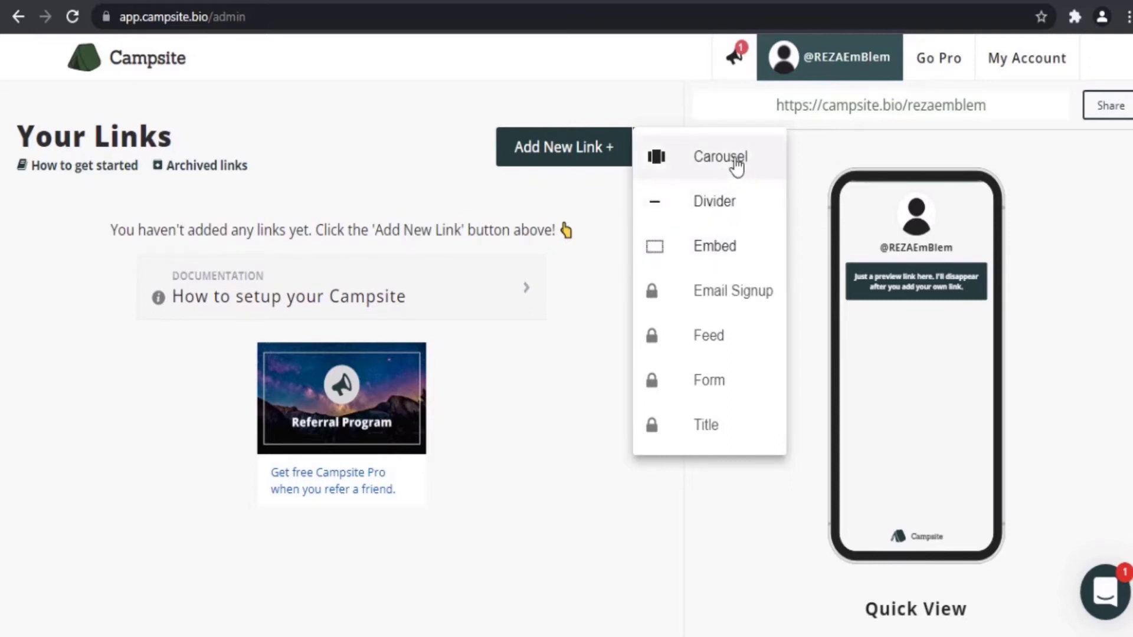
Step: Add a new link titled "my website" with the address website.com
{"action": "left_click", "coordinate": [560, 159]}
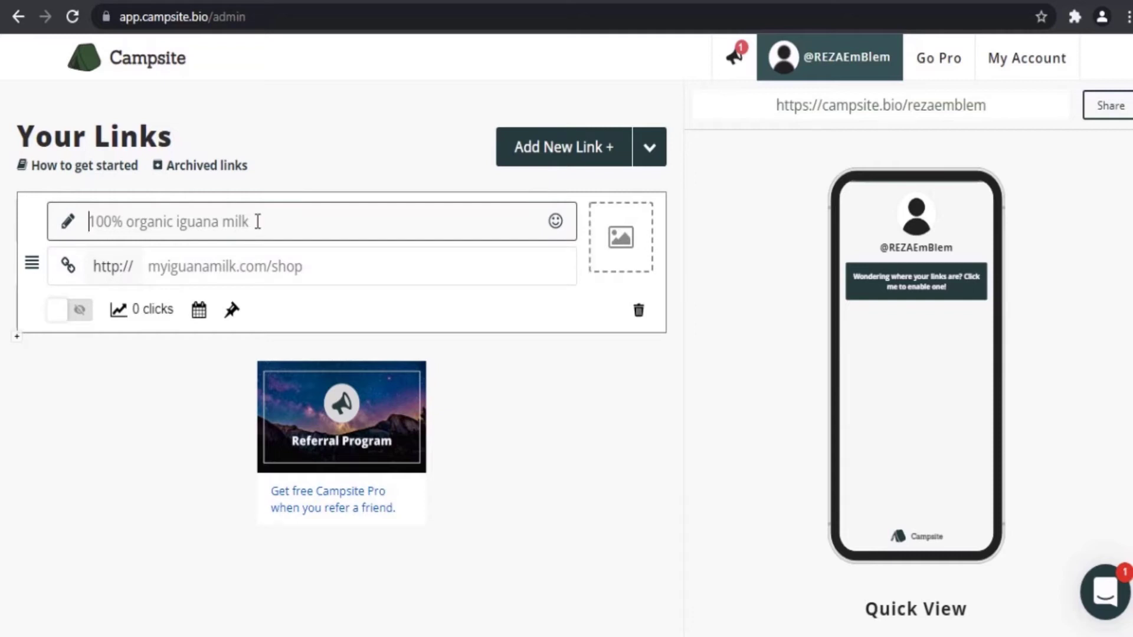
{"action": "type", "text": "my web"}
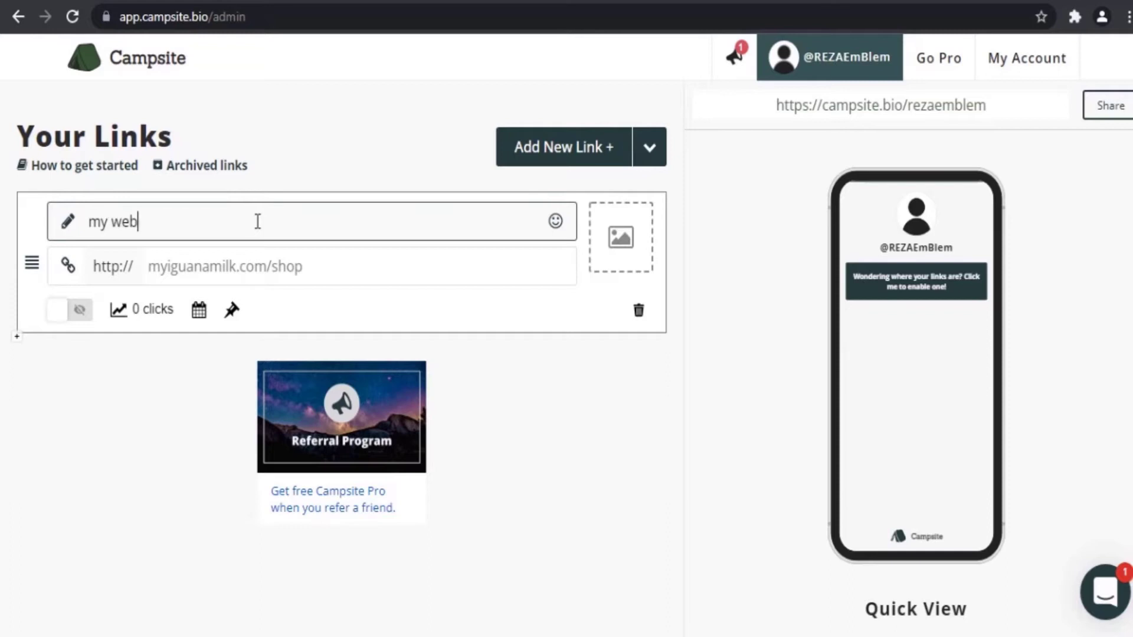
{"action": "type", "text": "te"}
{"action": "left_click", "coordinate": [184, 263]}
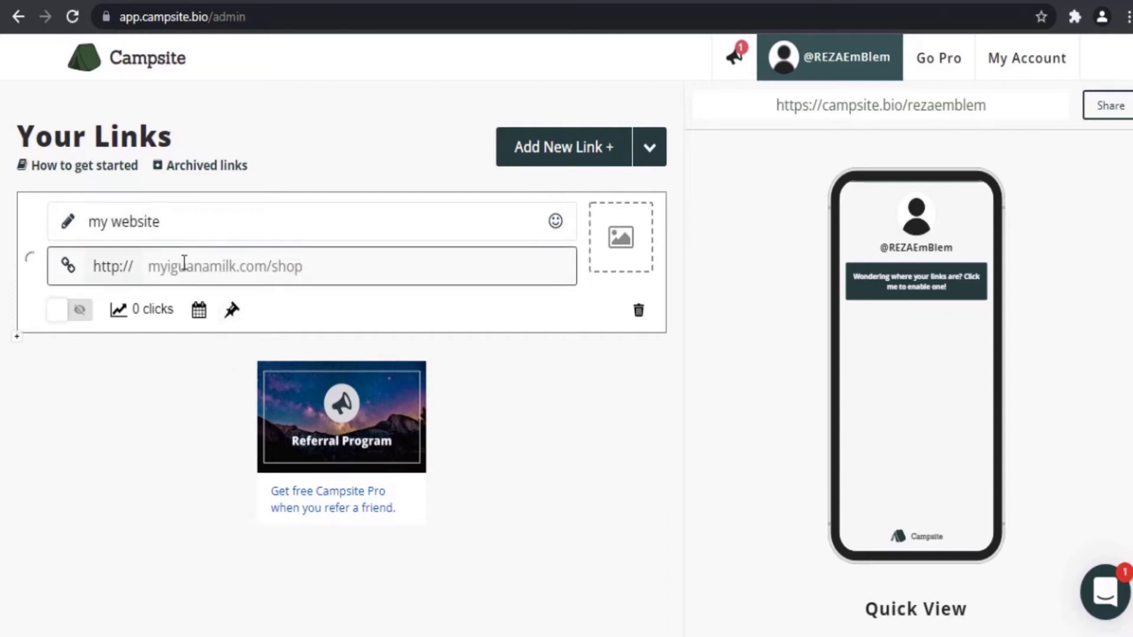
{"action": "type", "text": "website.com"}
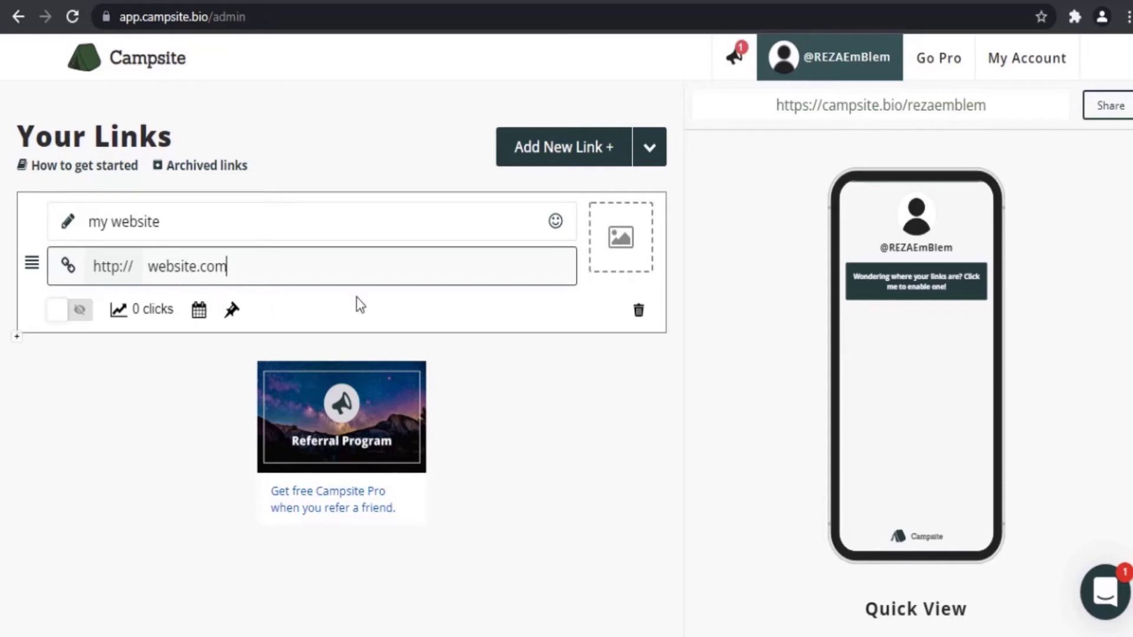
Step: Review the Instagram, Custom, Photos and Design image sources for the website link's thumbnail, and close the image picker
{"action": "left_click", "coordinate": [619, 238]}
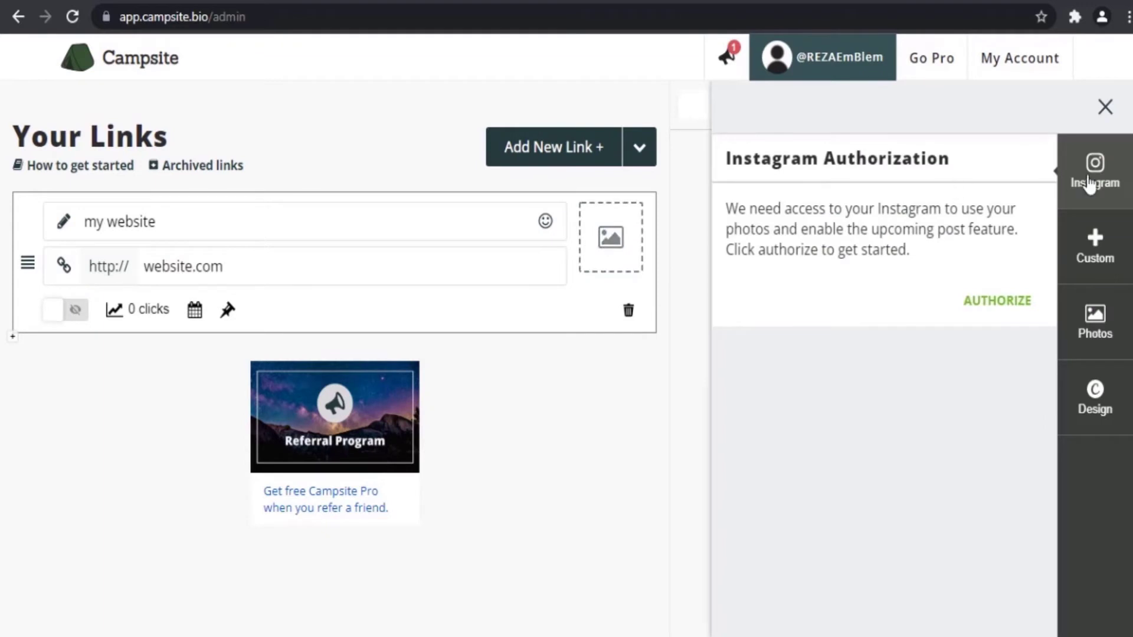
{"action": "left_click", "coordinate": [1112, 248]}
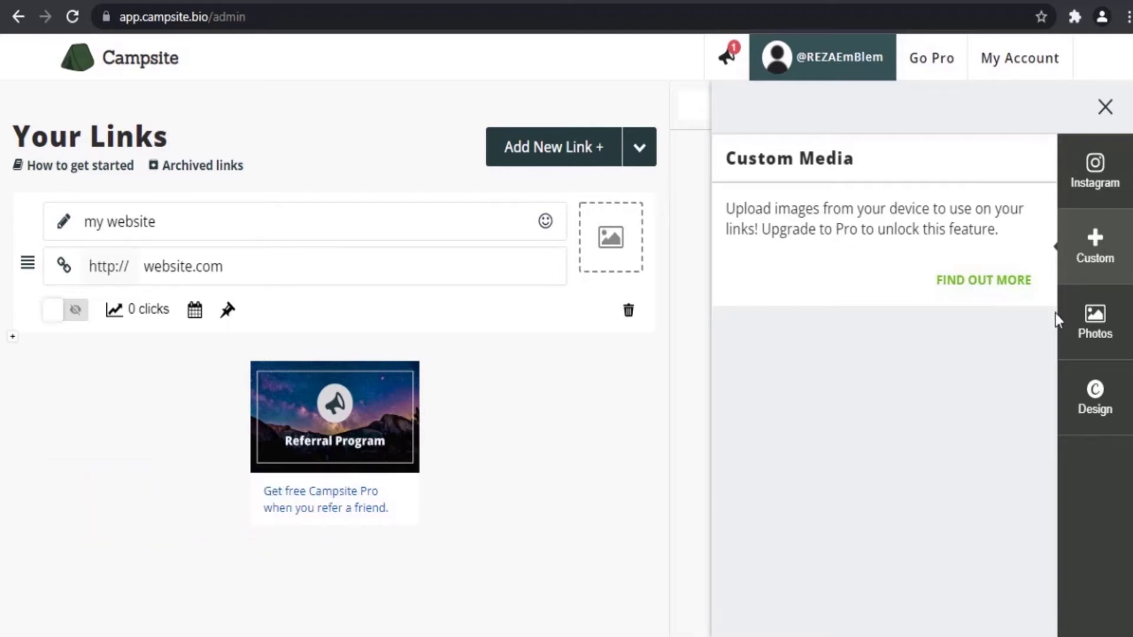
{"action": "left_click", "coordinate": [1101, 329]}
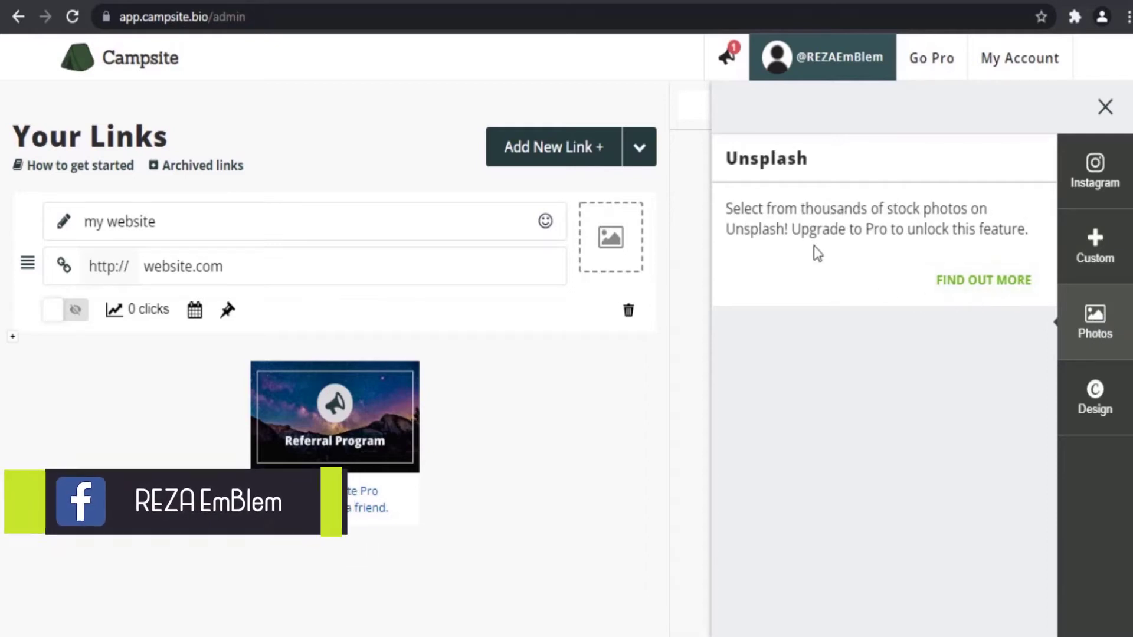
{"action": "left_click", "coordinate": [1096, 399]}
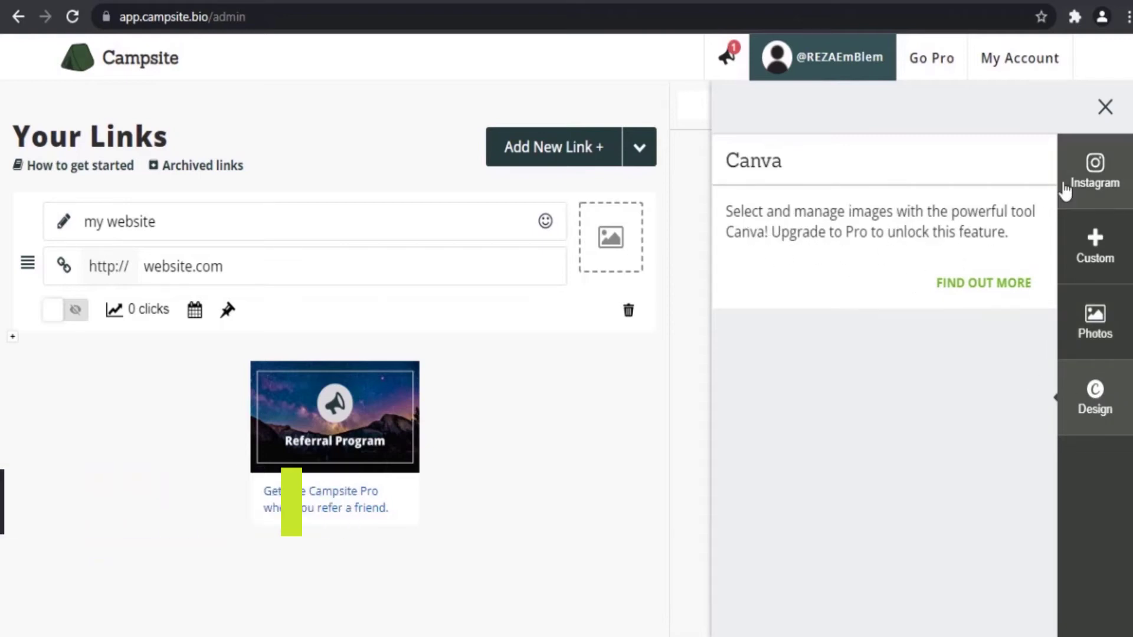
{"action": "left_click", "coordinate": [1086, 242]}
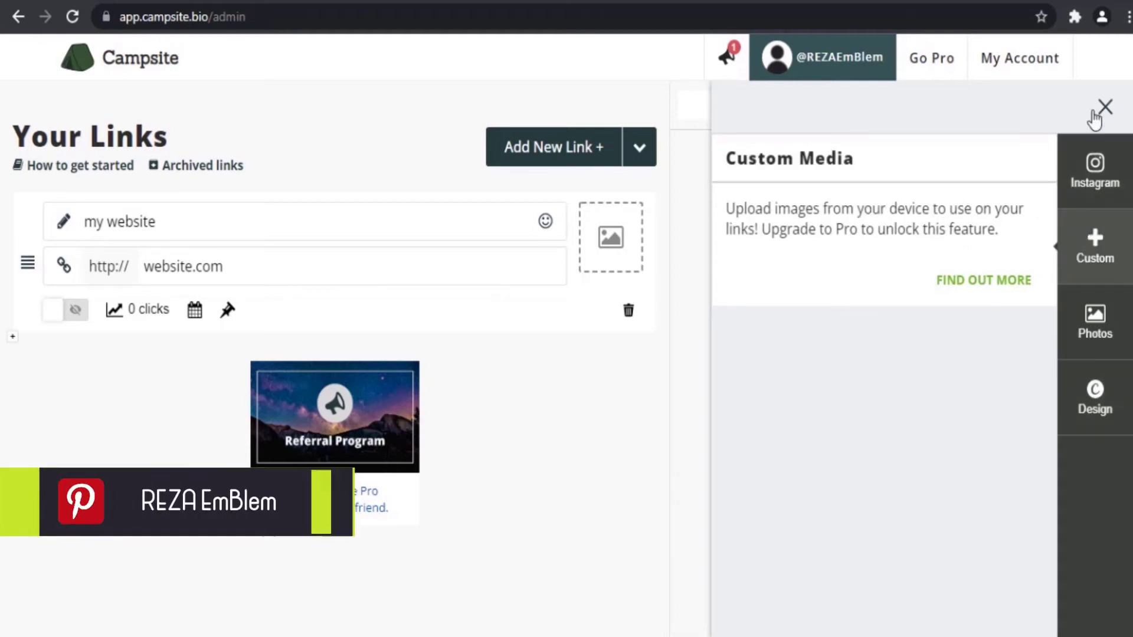
{"action": "left_click", "coordinate": [646, 358]}
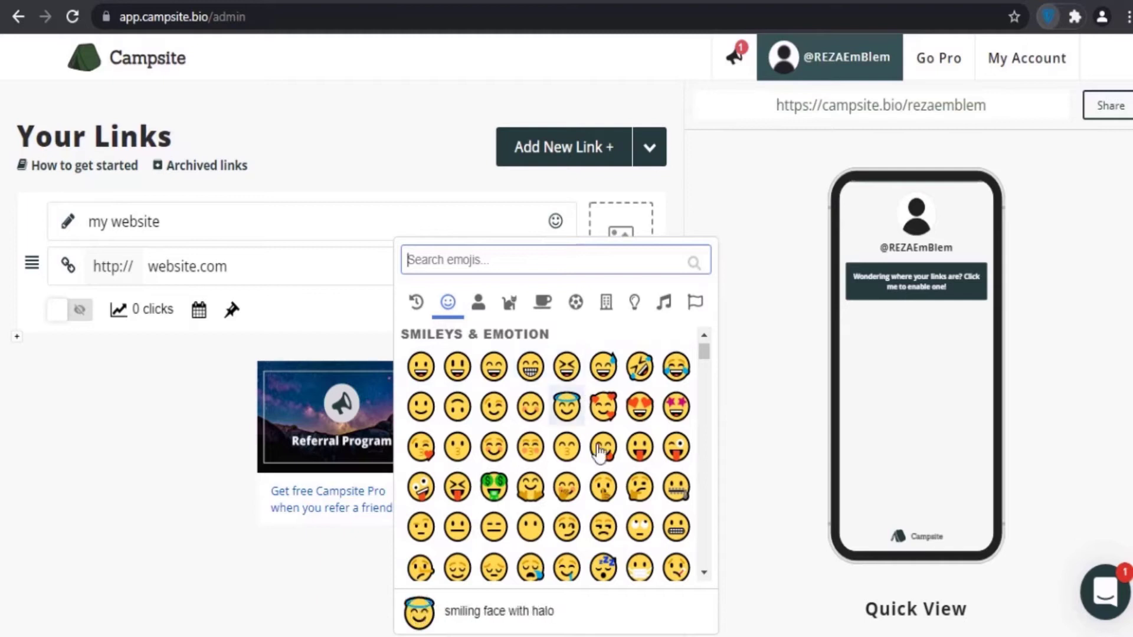
Step: Browse the emojis available for the website link's title, search them for "website" and "site", and close the emoji picker
{"action": "scroll", "coordinate": [599, 451], "scroll_direction": "down", "scroll_amount": 3}
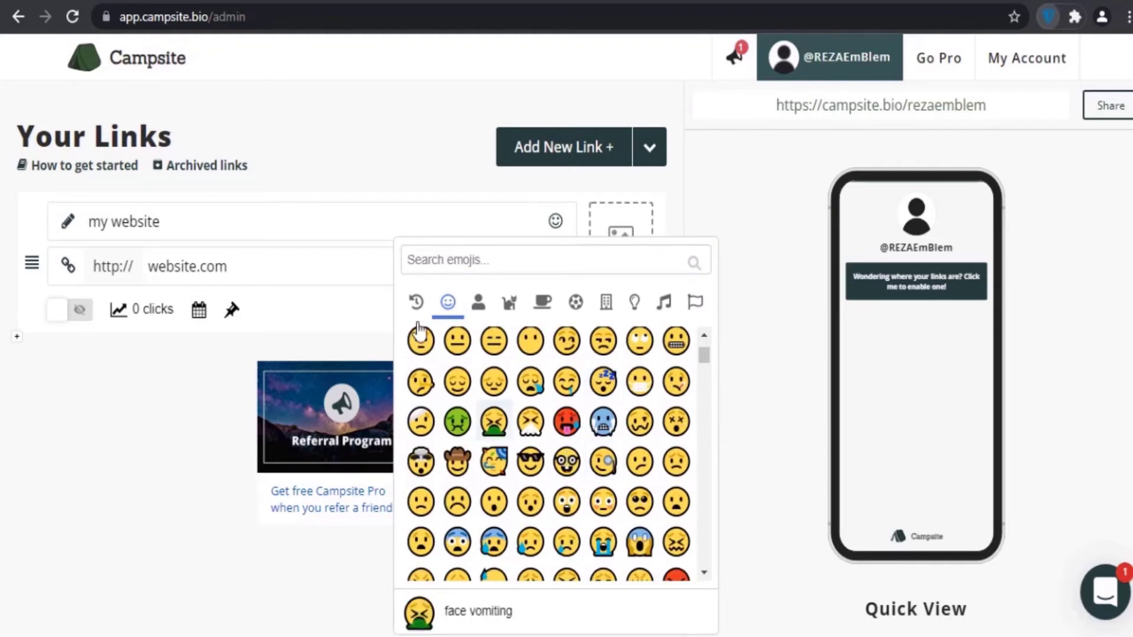
{"action": "left_click", "coordinate": [447, 265]}
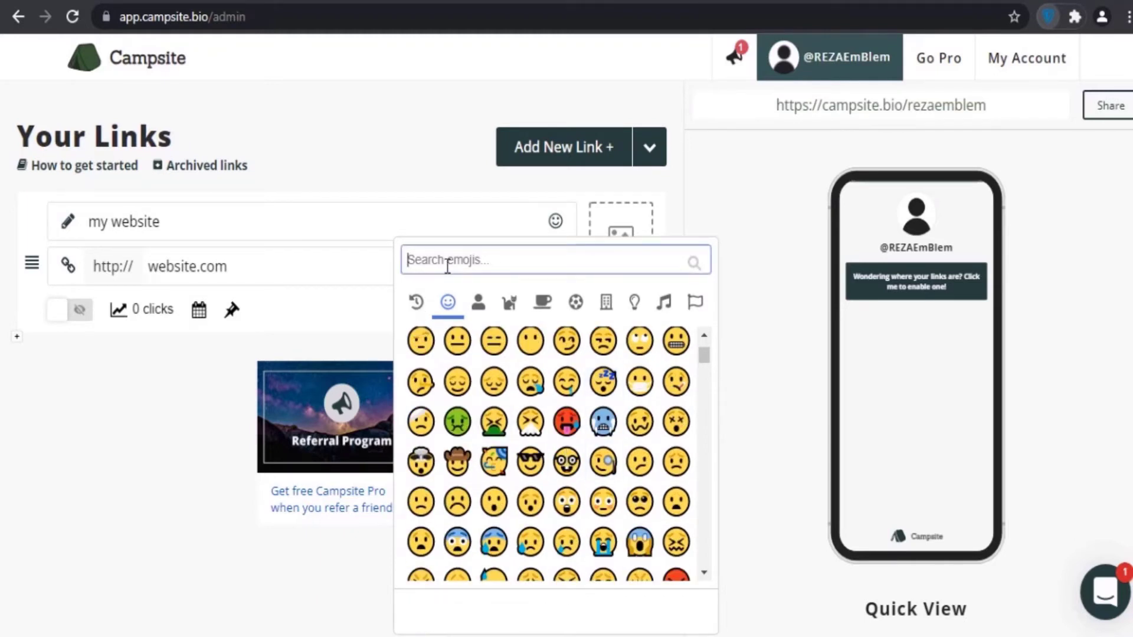
{"action": "type", "text": "website"}
{"action": "left_click_drag", "start_coordinate": [427, 262], "coordinate": [403, 264]}
{"action": "key", "text": "BackSpace"}
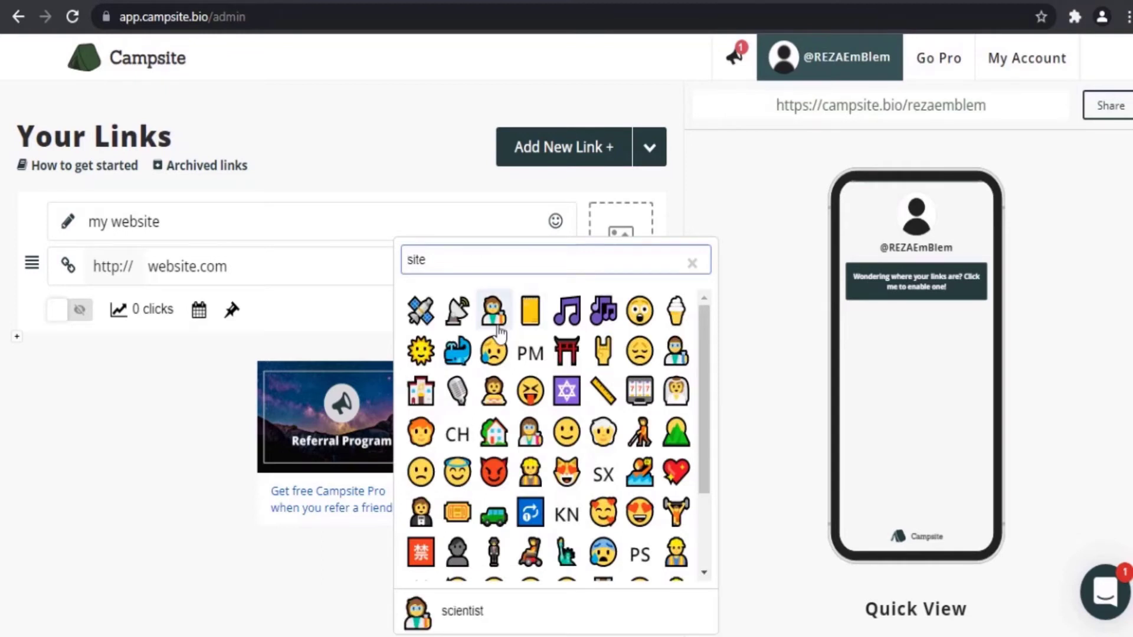
{"action": "scroll", "coordinate": [567, 407], "scroll_direction": "down", "scroll_amount": 2}
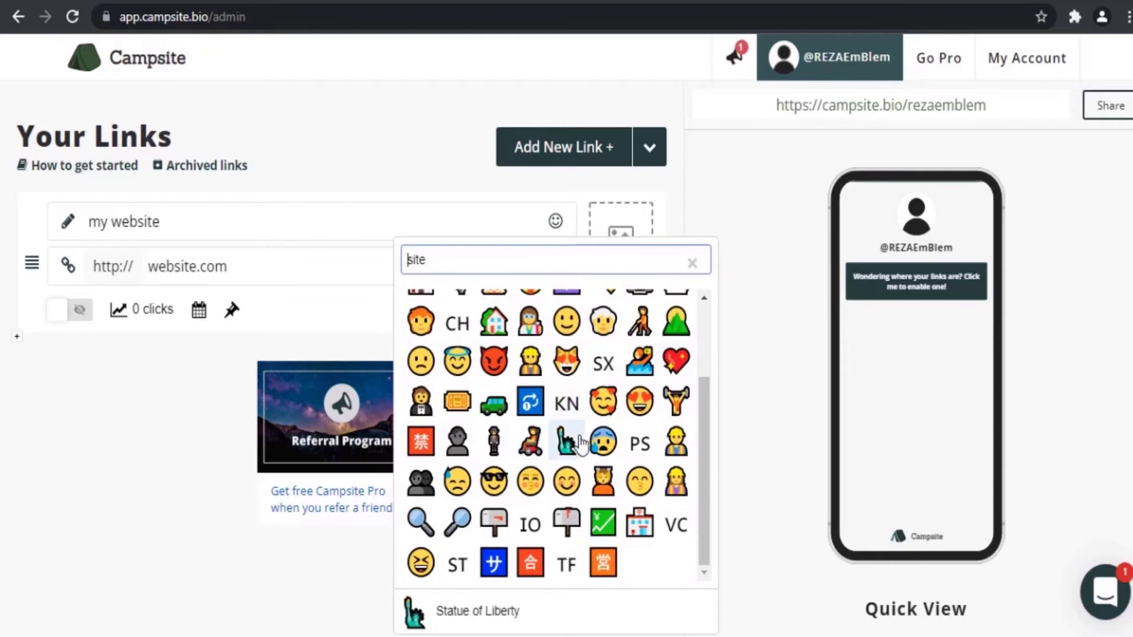
{"action": "scroll", "coordinate": [576, 433], "scroll_direction": "up", "scroll_amount": 2}
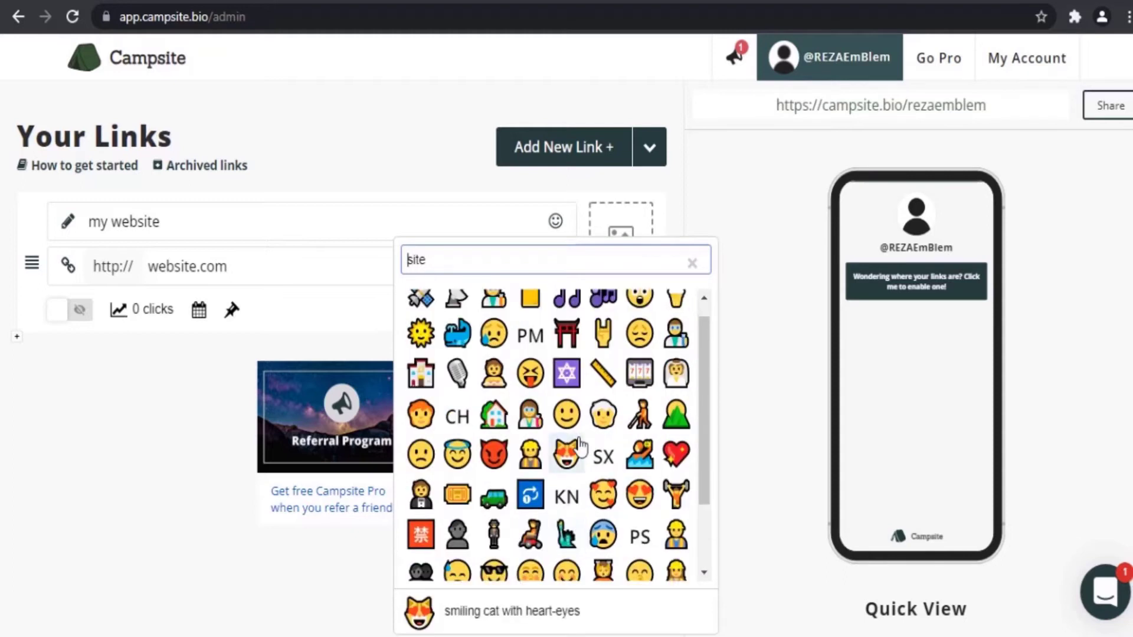
{"action": "left_click", "coordinate": [693, 264]}
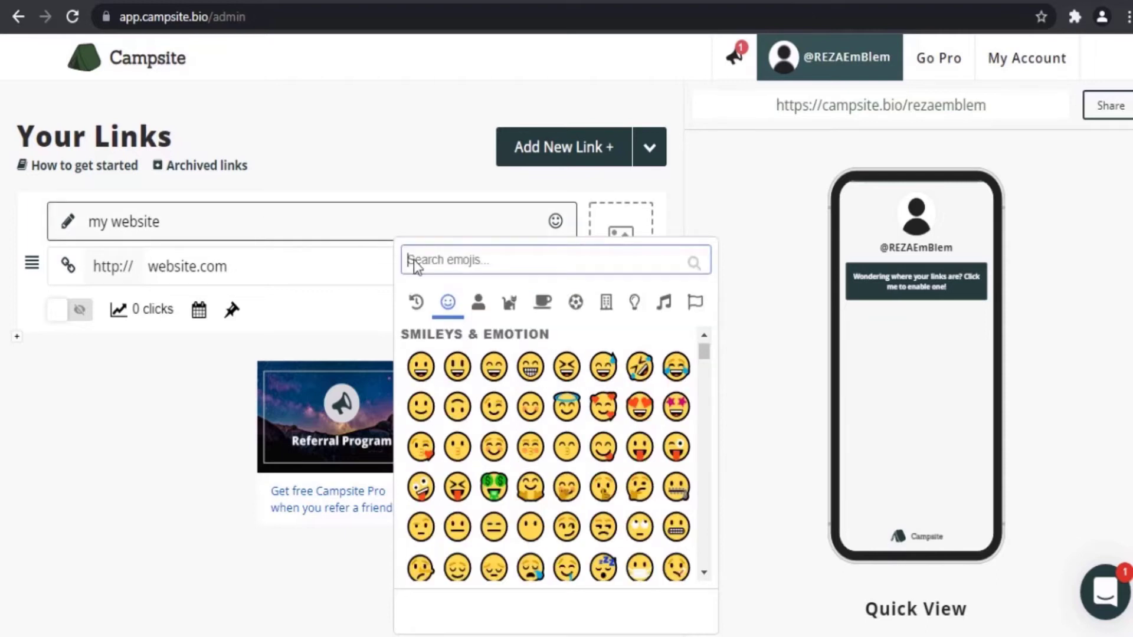
{"action": "left_click", "coordinate": [737, 289]}
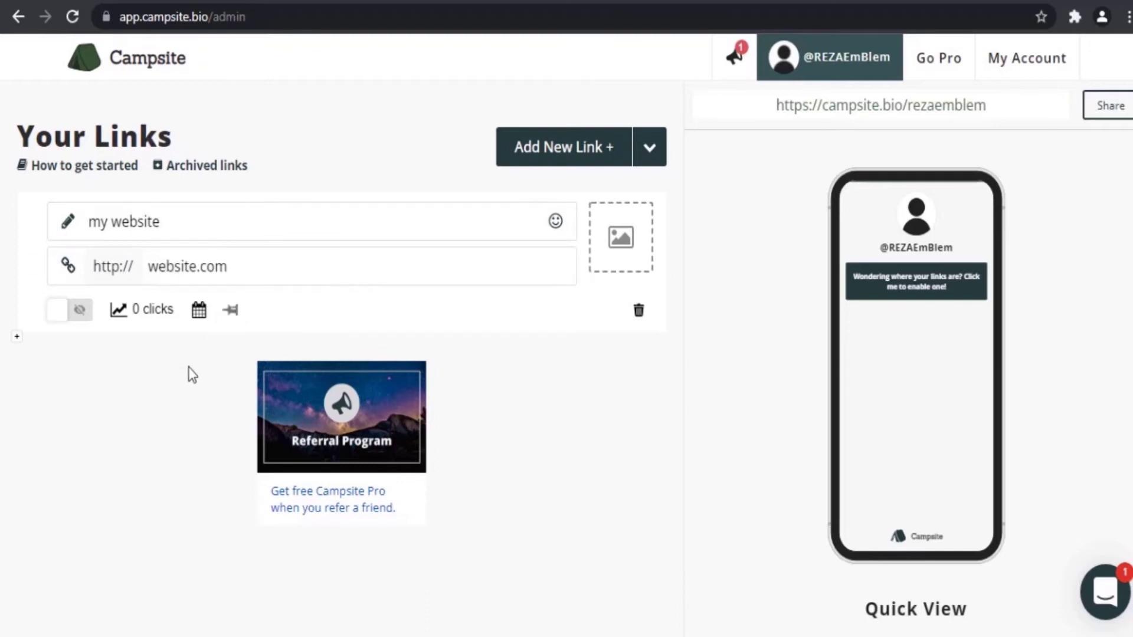
Step: View the website link's scheduling option and its click statistics
{"action": "left_click", "coordinate": [199, 310]}
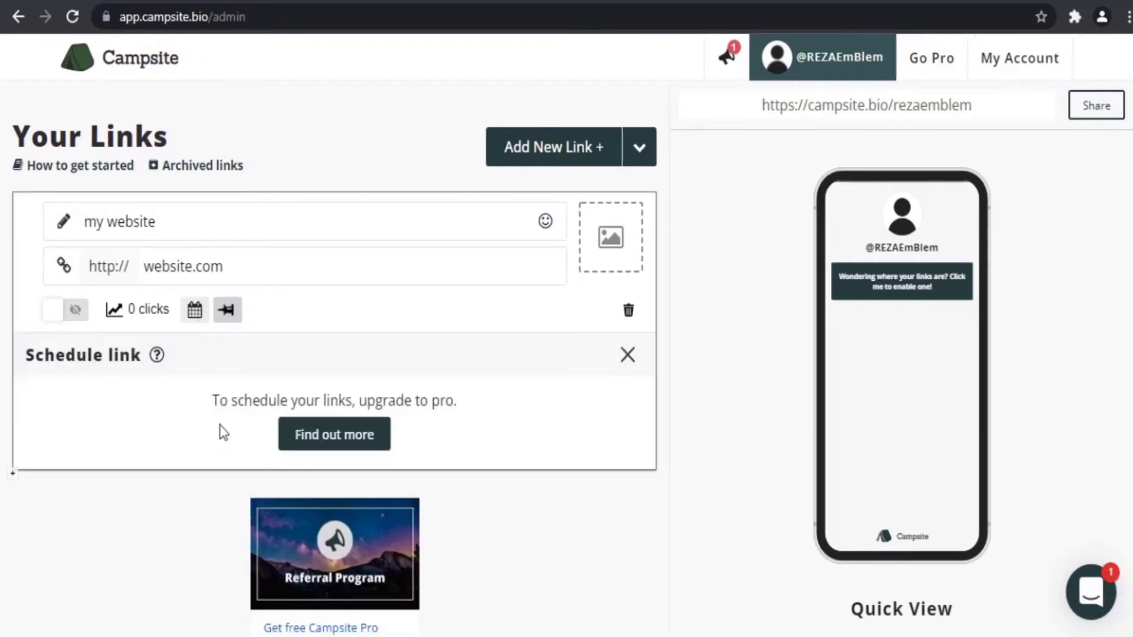
{"action": "left_click", "coordinate": [146, 312]}
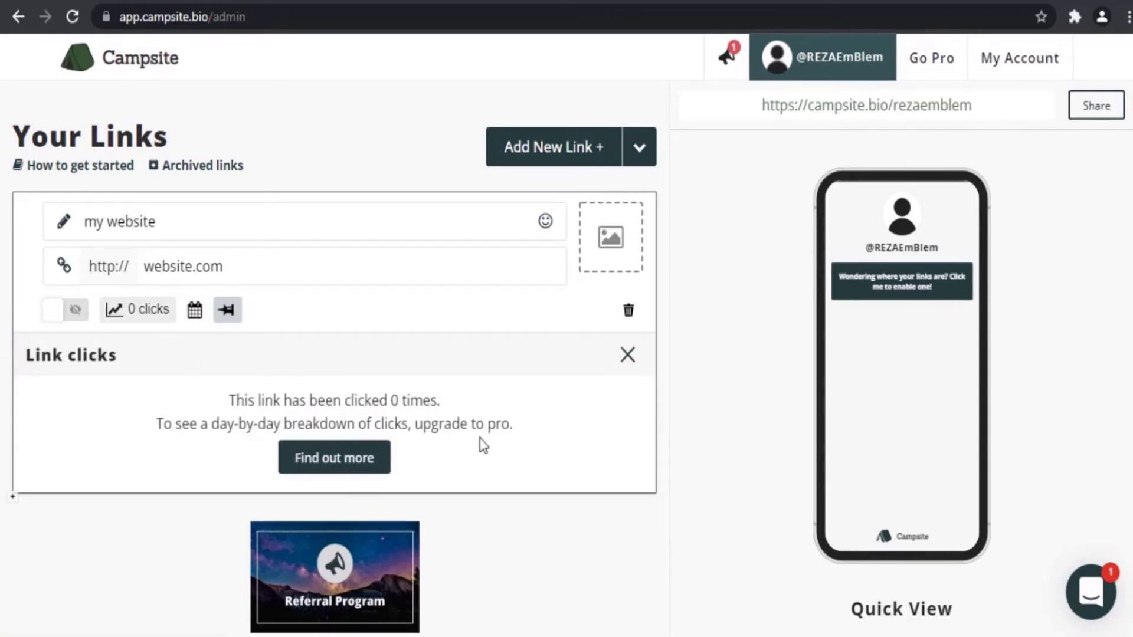
Step: Make the website link visible on the page and change its title to "visit my website"
{"action": "left_click", "coordinate": [73, 317]}
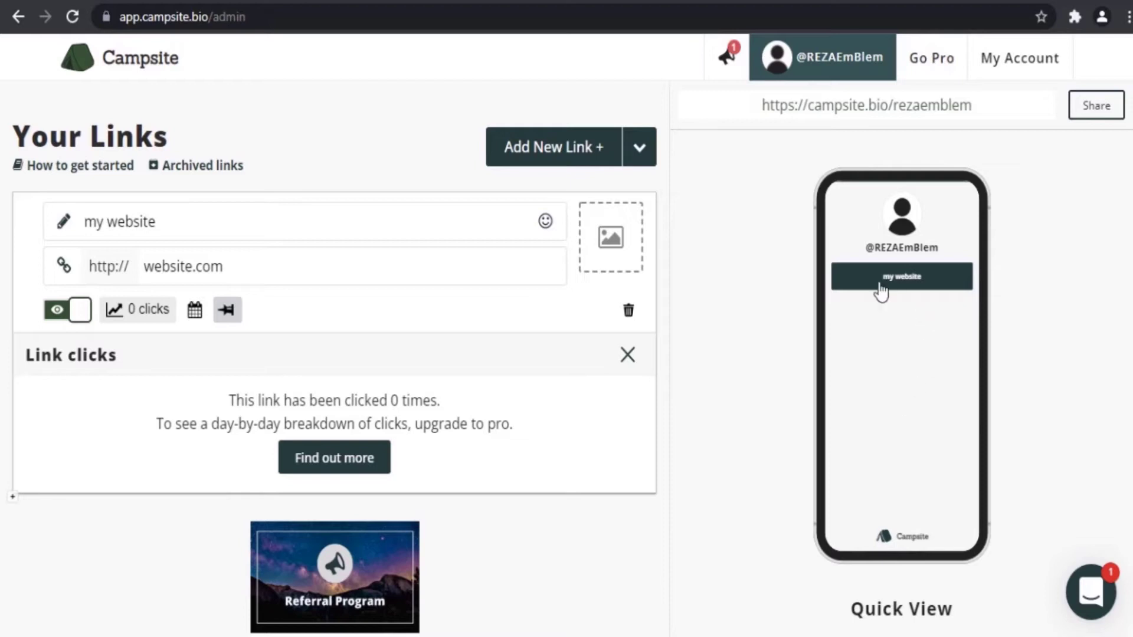
{"action": "left_click", "coordinate": [63, 317]}
{"action": "left_click", "coordinate": [86, 222]}
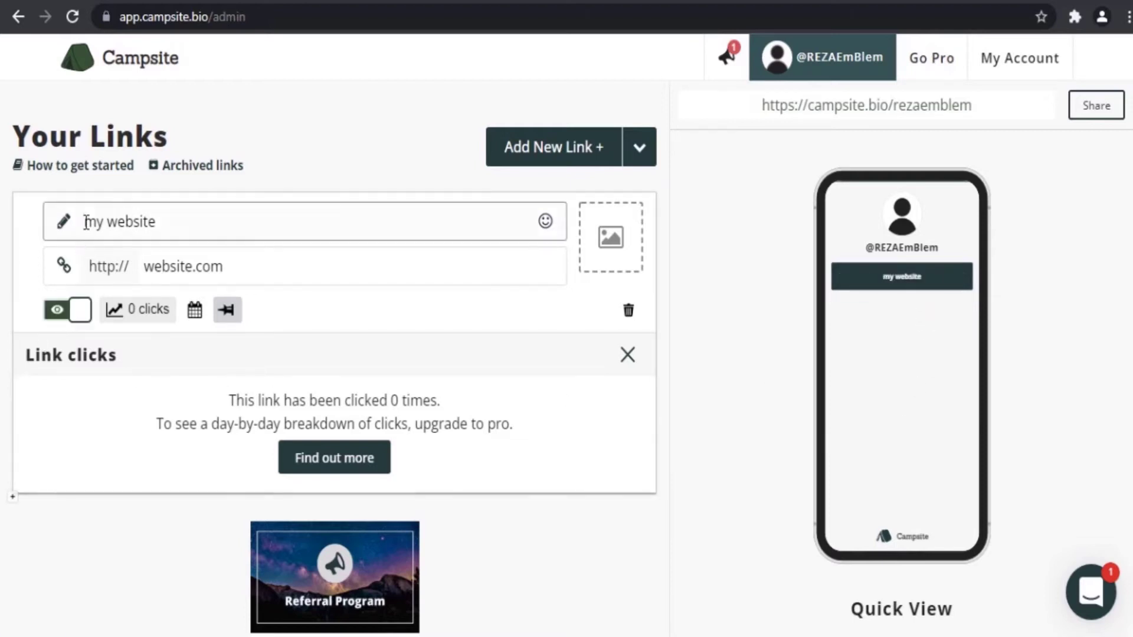
{"action": "type", "text": "visit"}
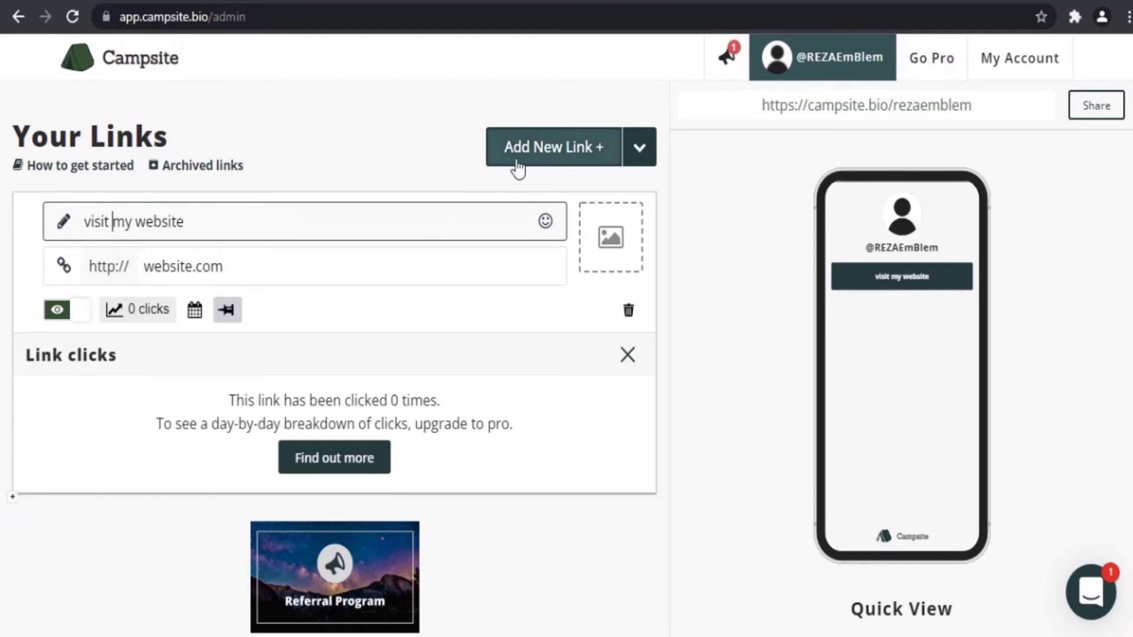
Step: Add a new link below the website link and title it "support me"
{"action": "left_click", "coordinate": [13, 500]}
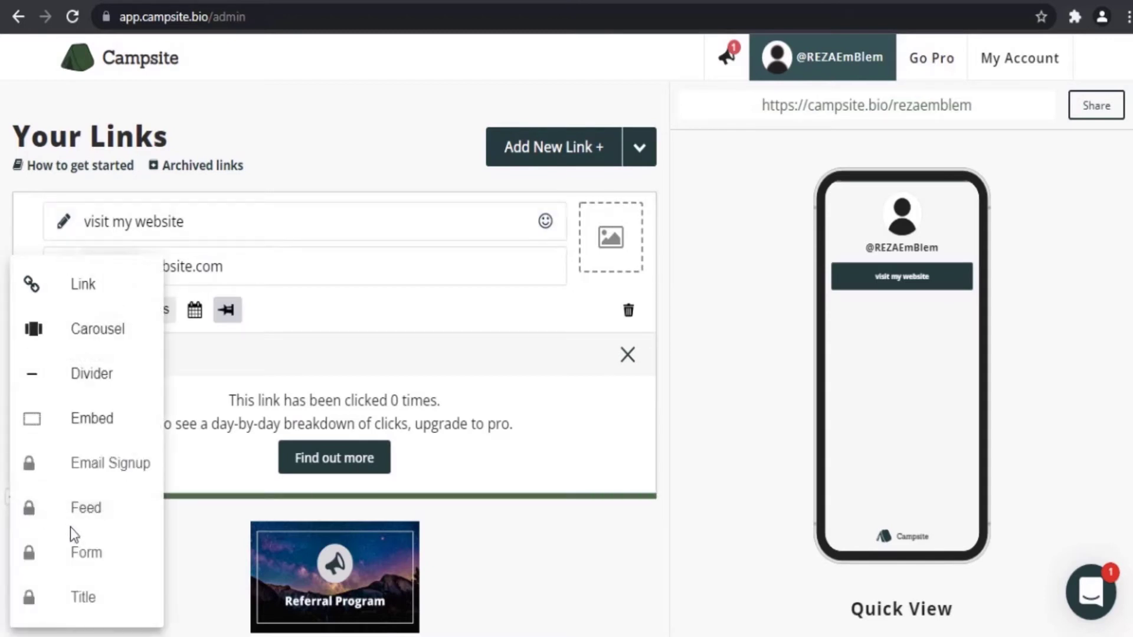
{"action": "left_click", "coordinate": [89, 285]}
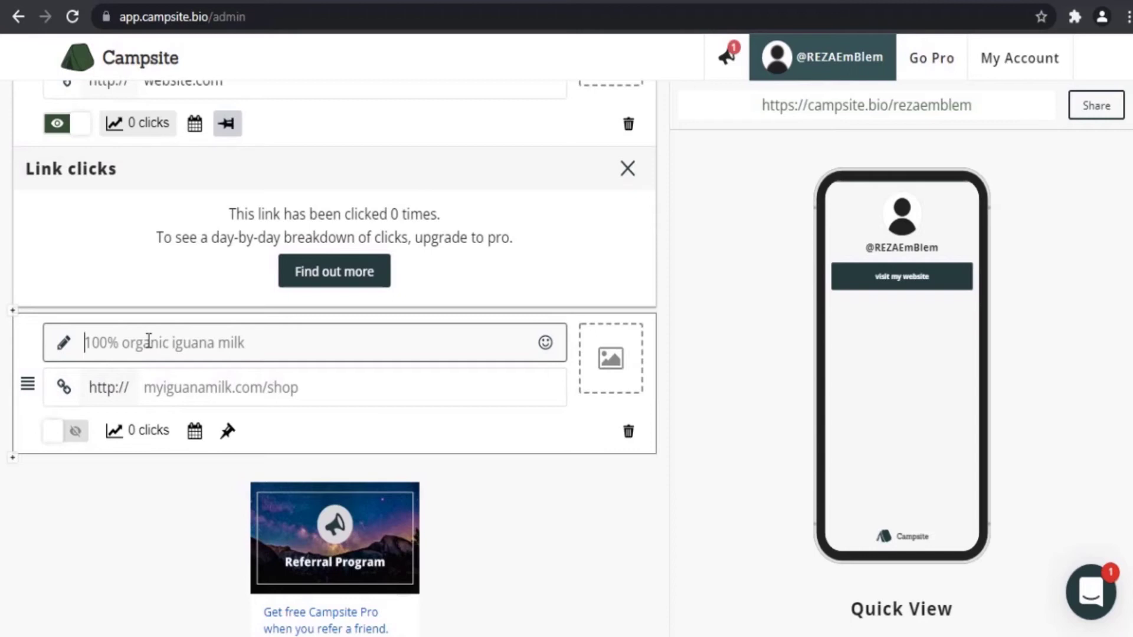
{"action": "type", "text": "supp"}
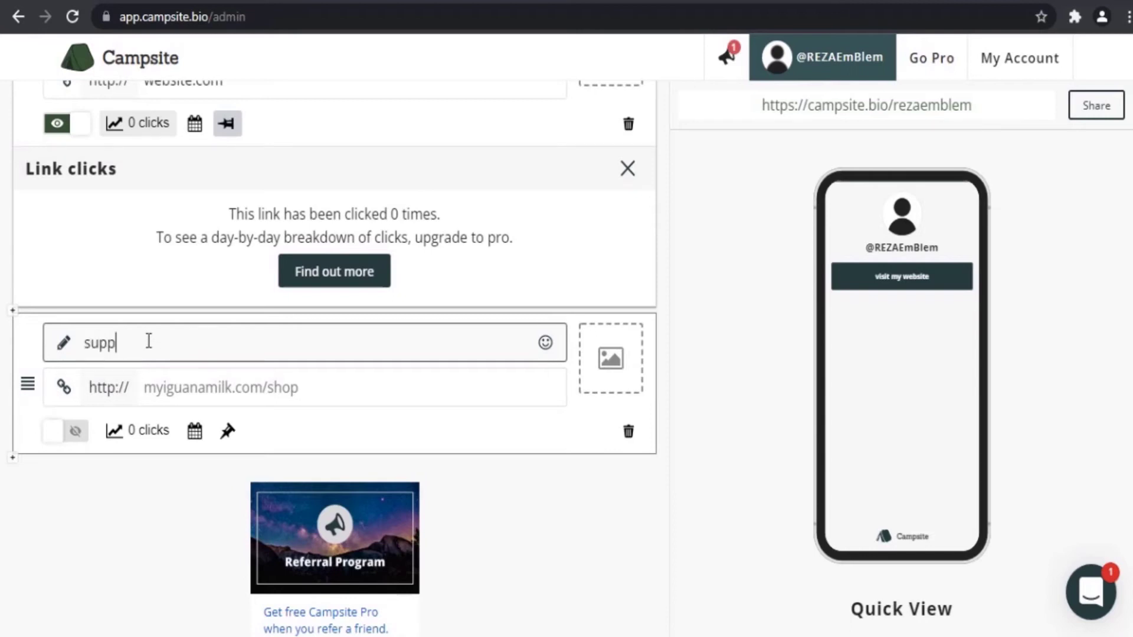
{"action": "type", "text": "ort me"}
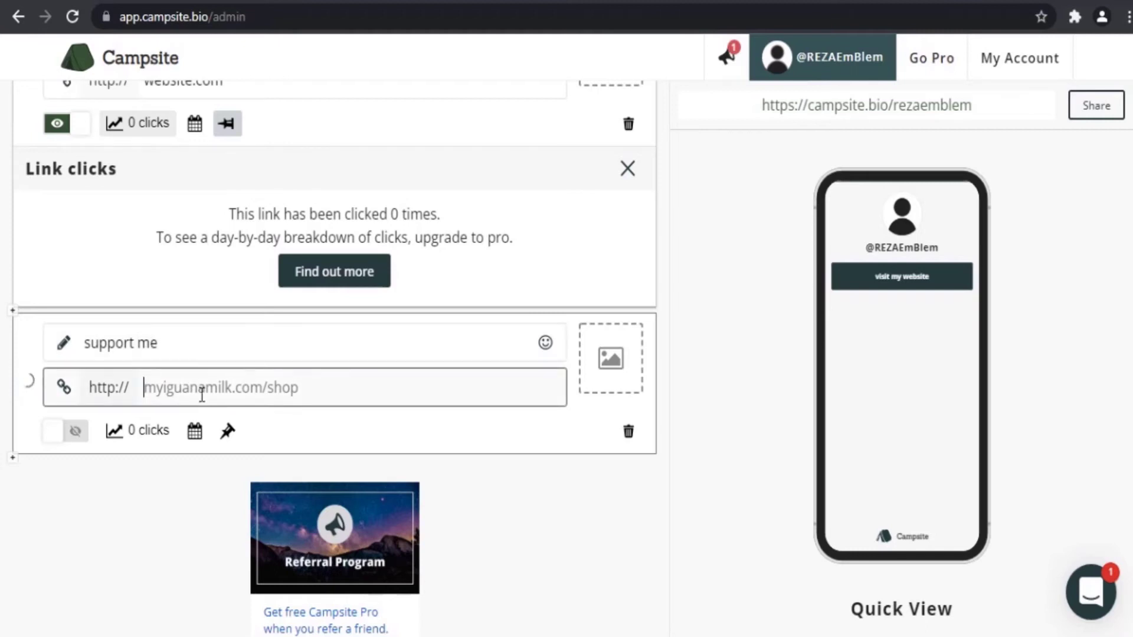
Step: Set the support link's URL to buymeacoffee.com and make the link visible on the page
{"action": "type", "text": "h"}
{"action": "key", "text": "BackSpace"}
{"action": "type", "text": "buymeac"}
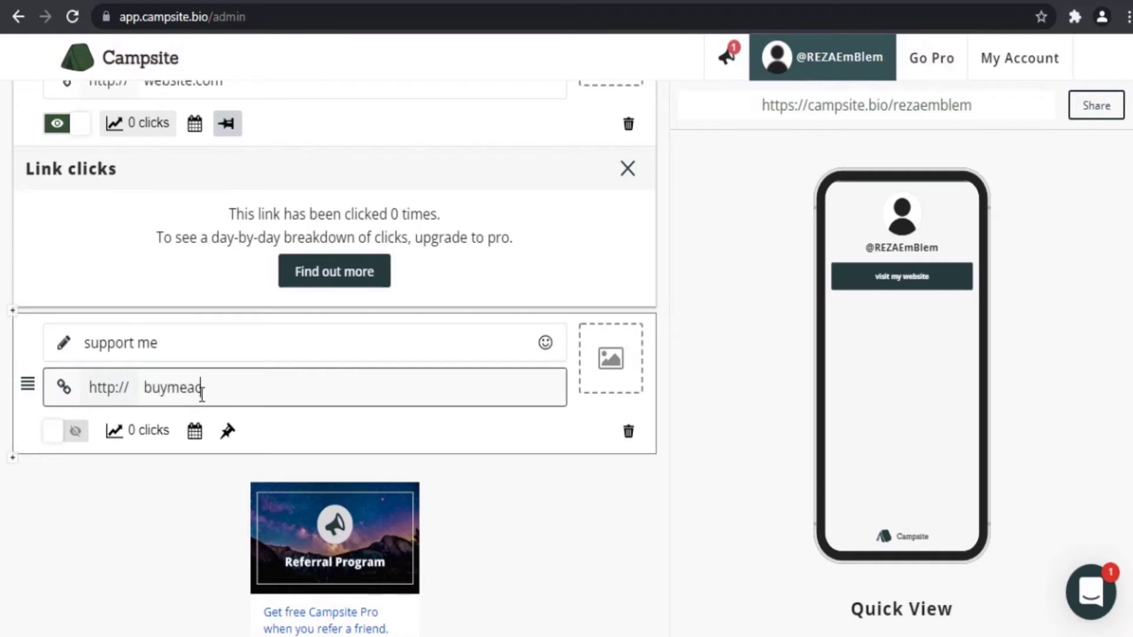
{"action": "type", "text": "offee"}
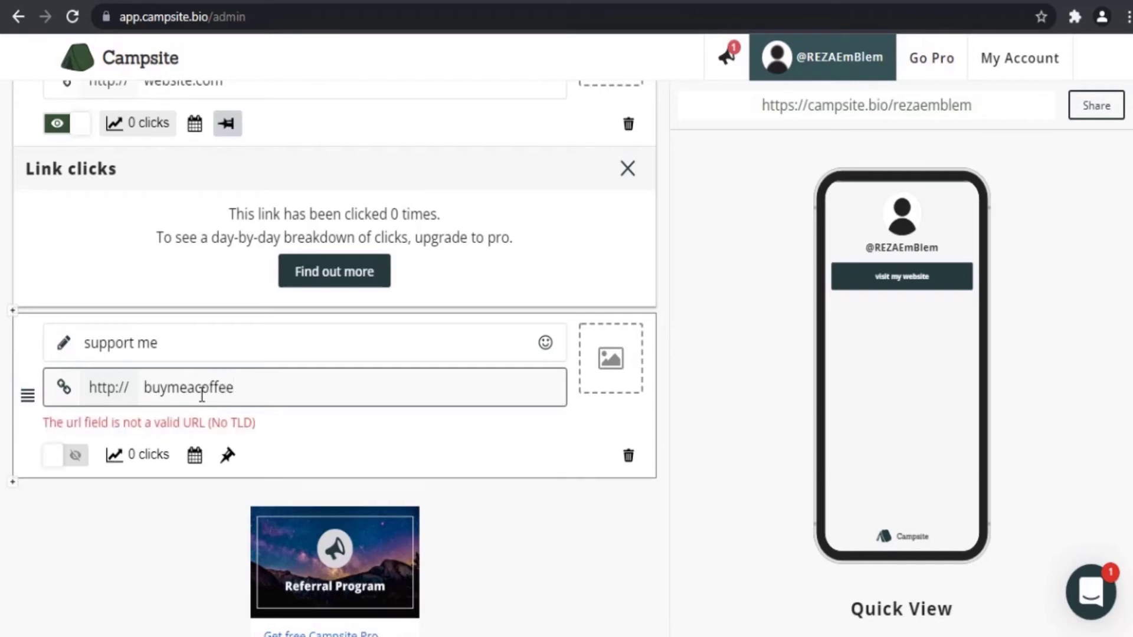
{"action": "type", "text": ".com"}
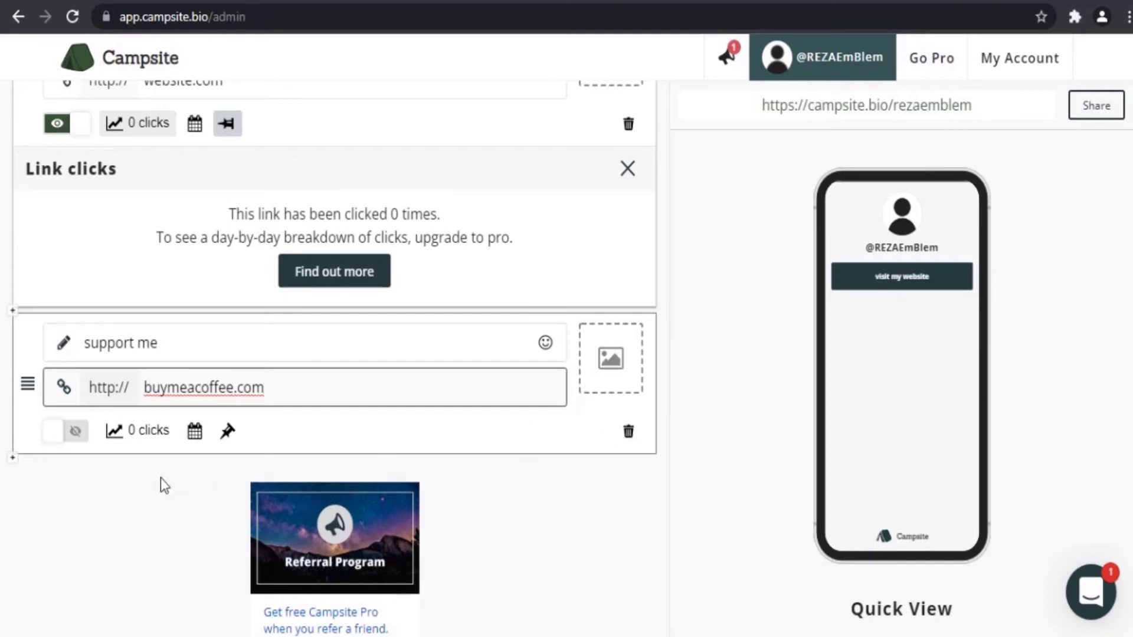
{"action": "left_click", "coordinate": [77, 435]}
Step: Close the website link's click statistics and try to move the support link above the pinned website link
{"action": "scroll", "coordinate": [27, 396], "scroll_direction": "up", "scroll_amount": 1}
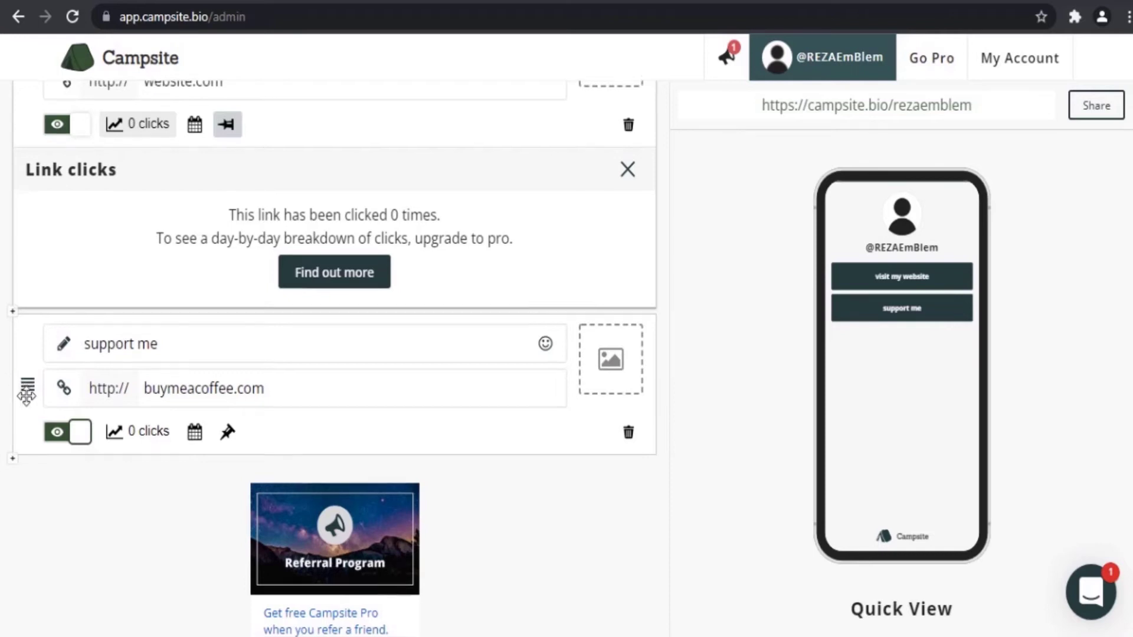
{"action": "scroll", "coordinate": [26, 396], "scroll_direction": "up", "scroll_amount": 2}
{"action": "left_click", "coordinate": [629, 267]}
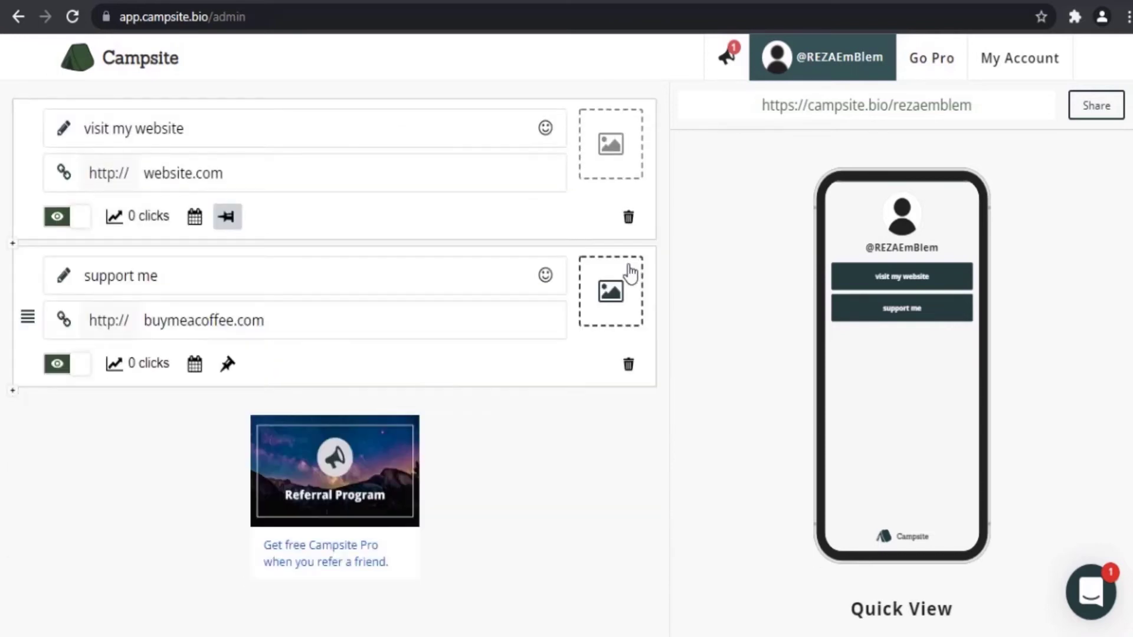
{"action": "scroll", "coordinate": [25, 380], "scroll_direction": "up", "scroll_amount": 2}
{"action": "left_click_drag", "start_coordinate": [27, 410], "coordinate": [38, 207]}
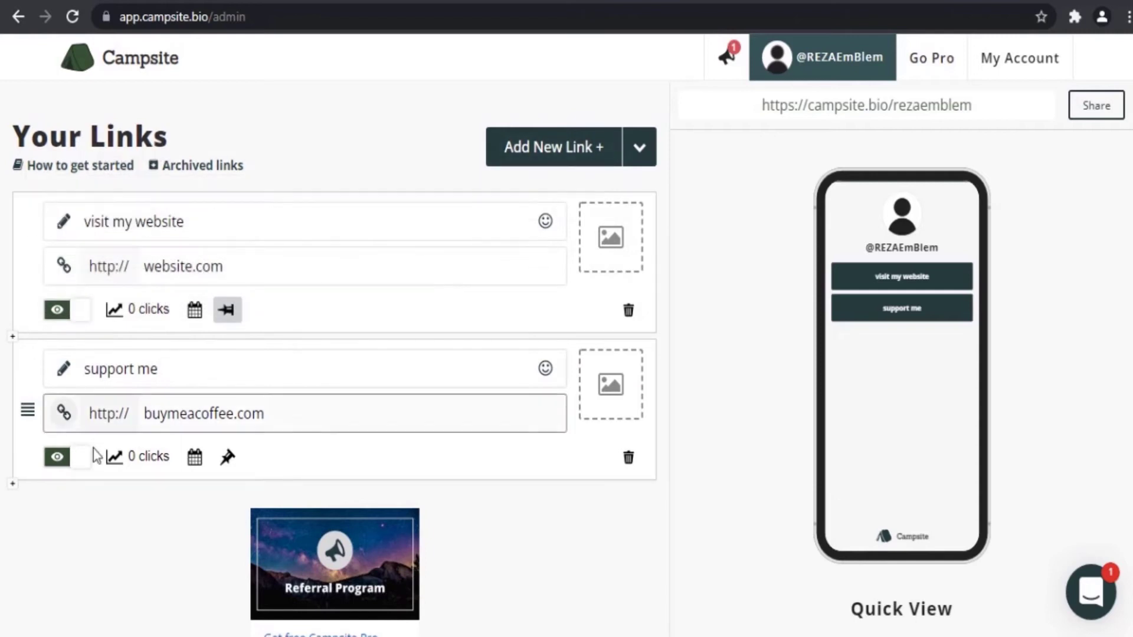
Step: Unpin the website link to swap its order with the support link, and restore its pinned first position
{"action": "left_click", "coordinate": [235, 314]}
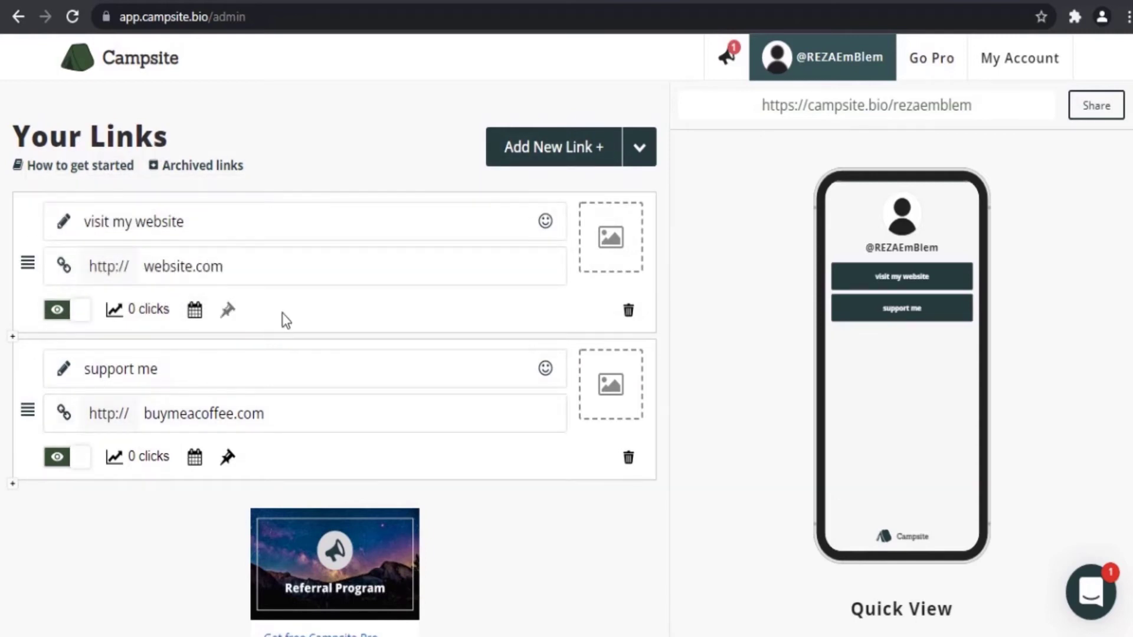
{"action": "left_click_drag", "start_coordinate": [28, 409], "coordinate": [31, 253]}
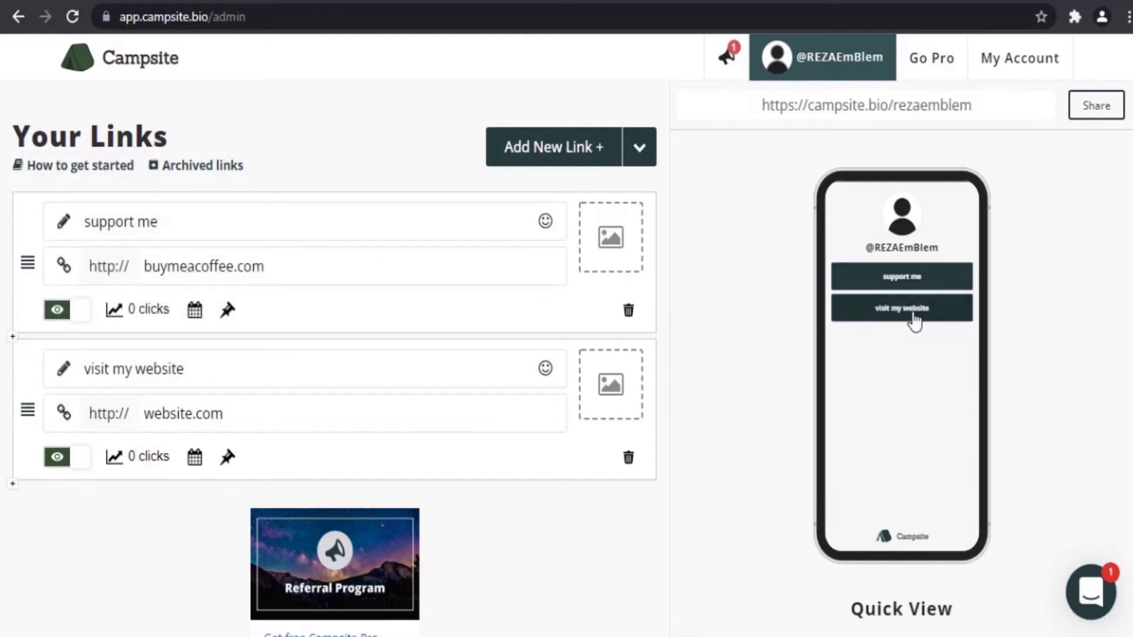
{"action": "left_click_drag", "start_coordinate": [28, 409], "coordinate": [28, 256]}
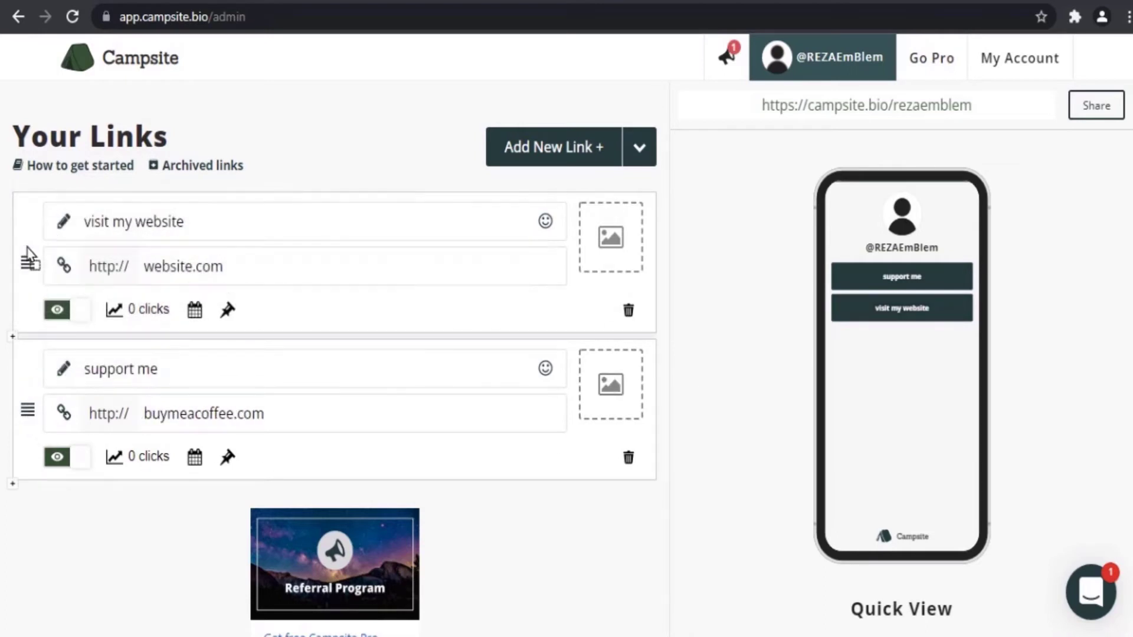
{"action": "left_click", "coordinate": [228, 310]}
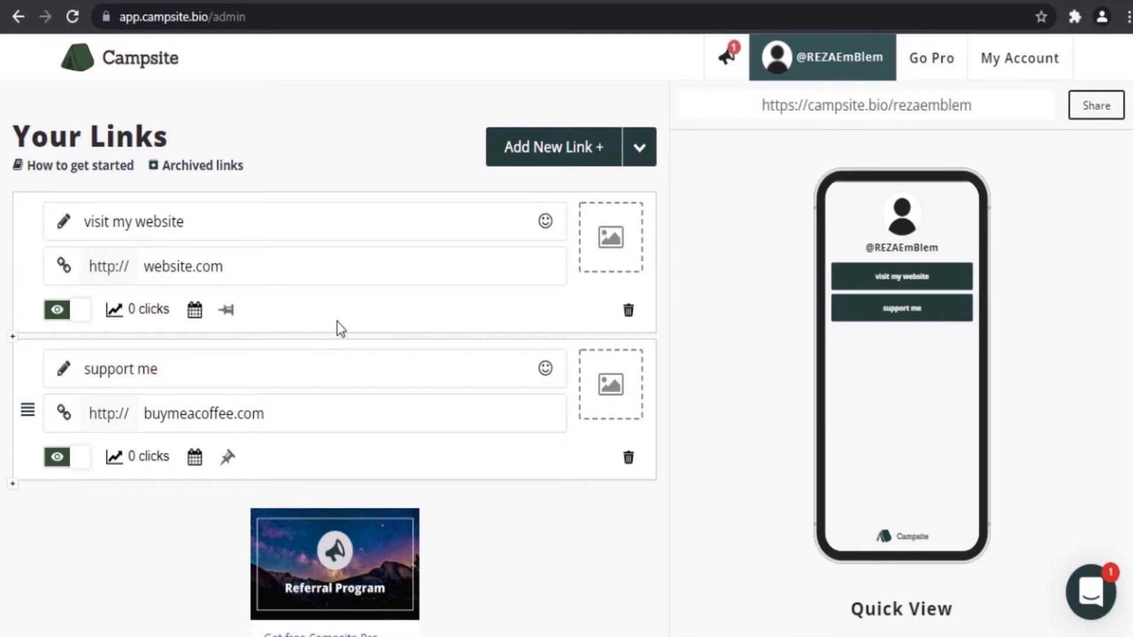
Step: Add a divider with Small height between the website and support links and make it visible on the page
{"action": "left_click", "coordinate": [641, 169]}
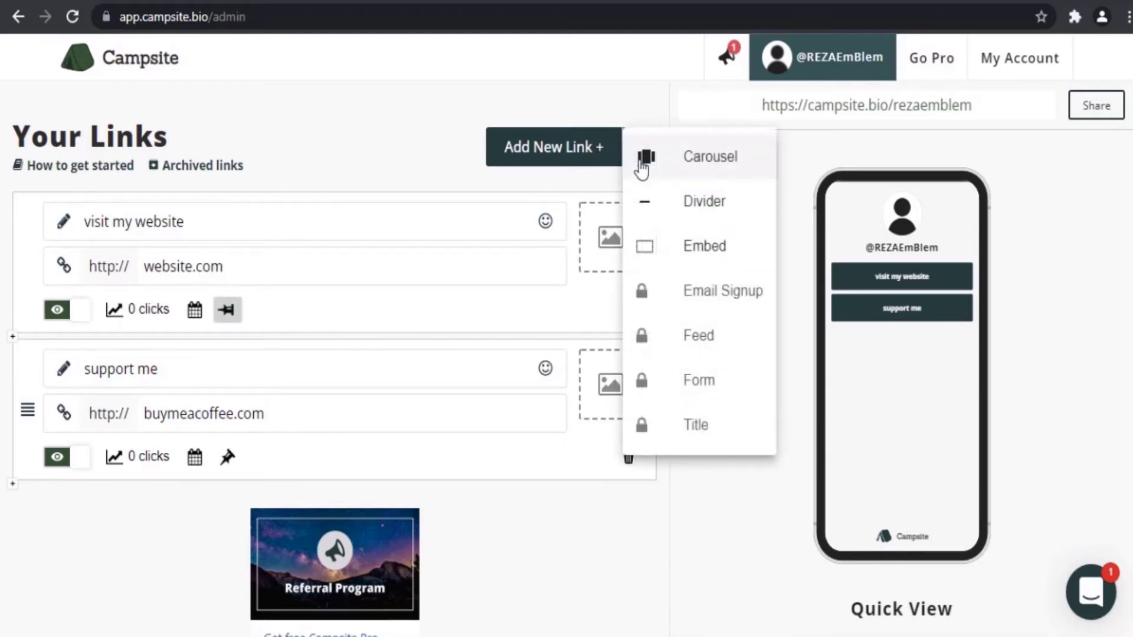
{"action": "left_click", "coordinate": [679, 217]}
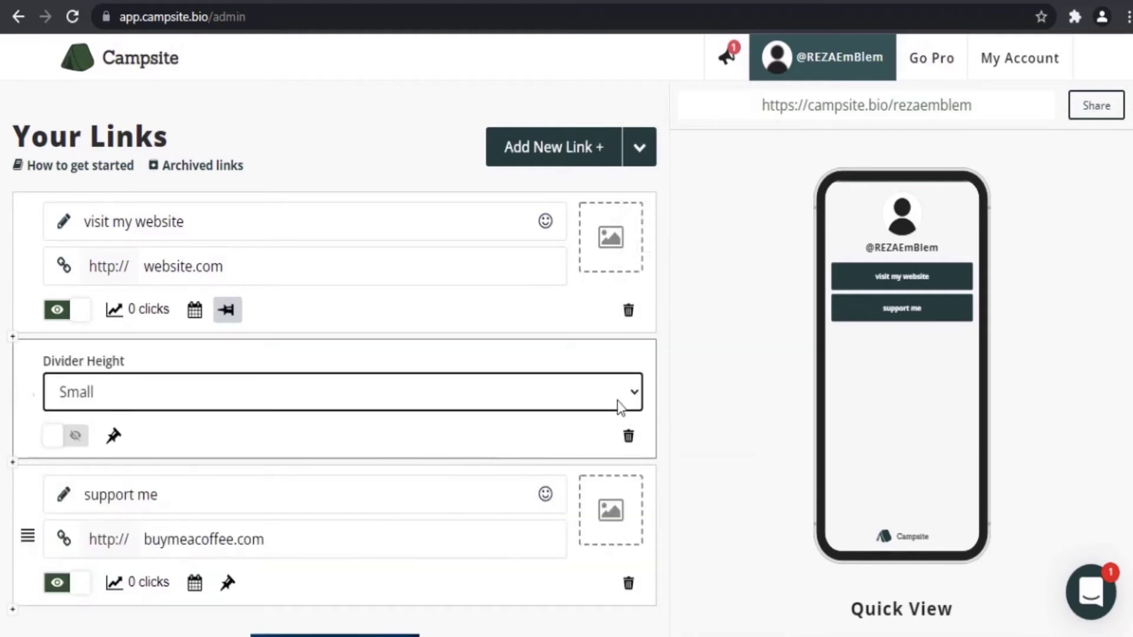
{"action": "left_click", "coordinate": [617, 401]}
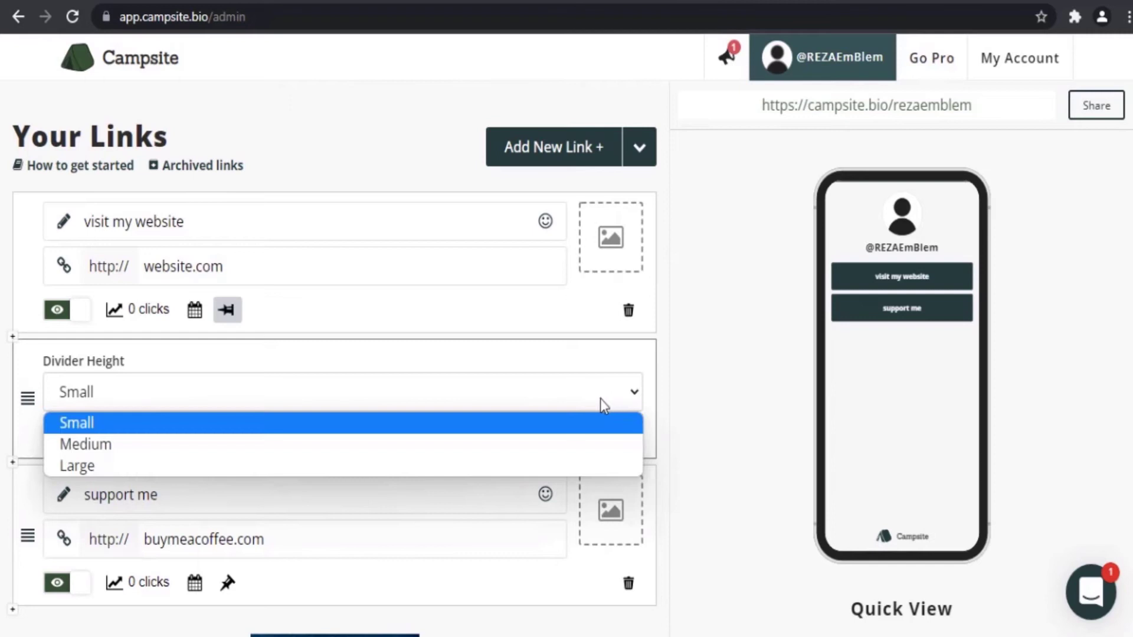
{"action": "left_click", "coordinate": [600, 398]}
{"action": "left_click", "coordinate": [69, 444]}
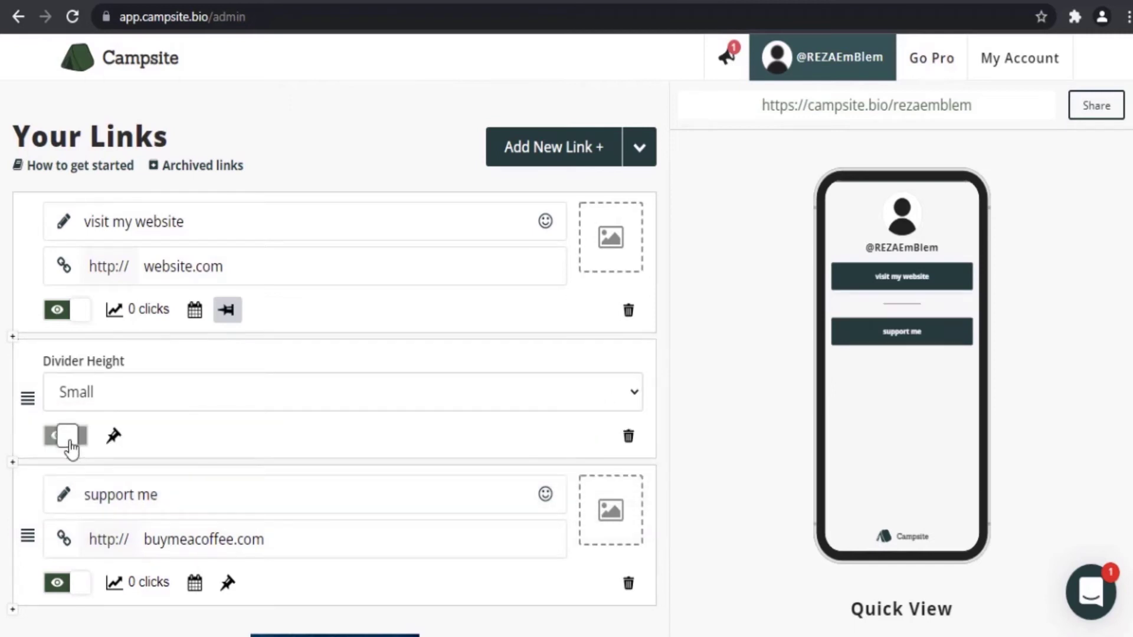
Step: Try the Medium and Large divider heights and return the divider to Small
{"action": "left_click", "coordinate": [285, 405]}
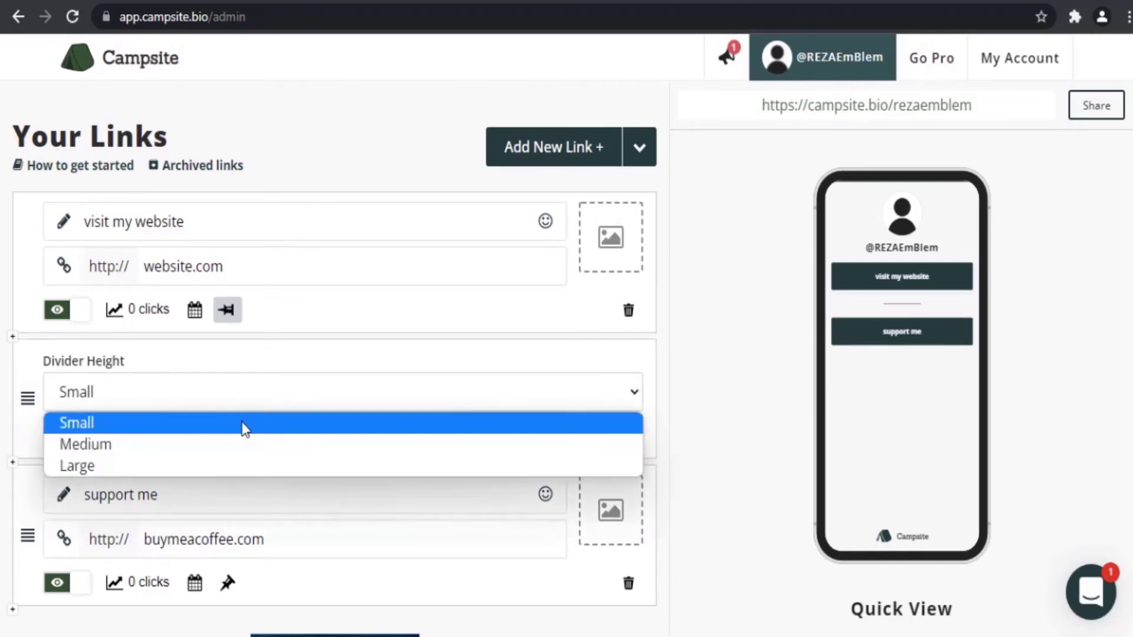
{"action": "left_click", "coordinate": [232, 447]}
{"action": "left_click", "coordinate": [286, 410]}
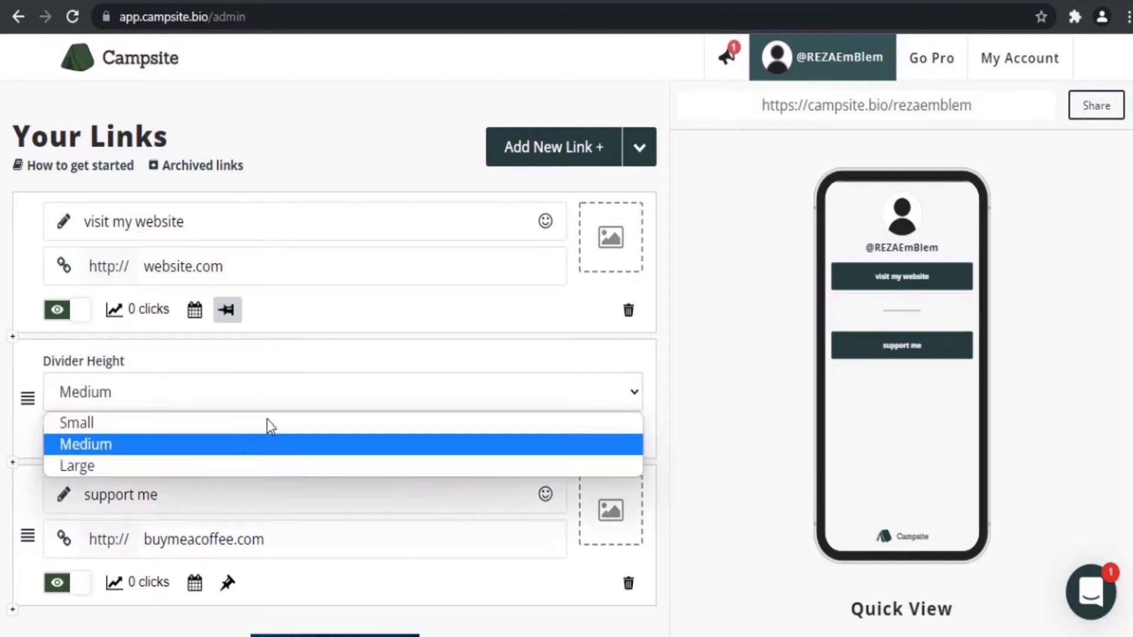
{"action": "left_click", "coordinate": [242, 472]}
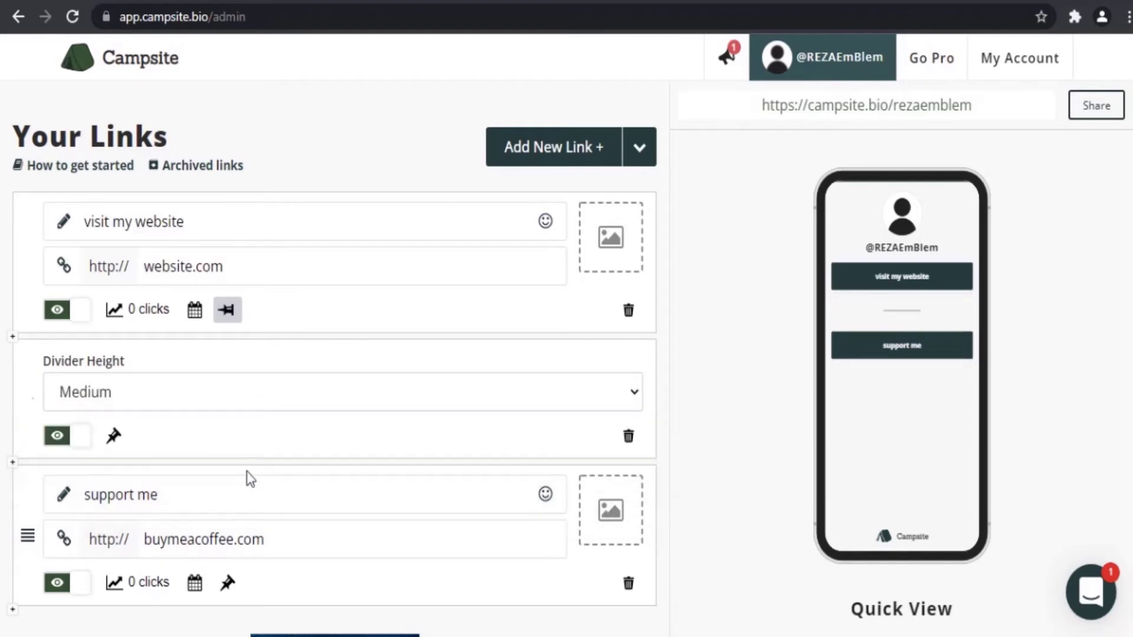
{"action": "left_click", "coordinate": [314, 405]}
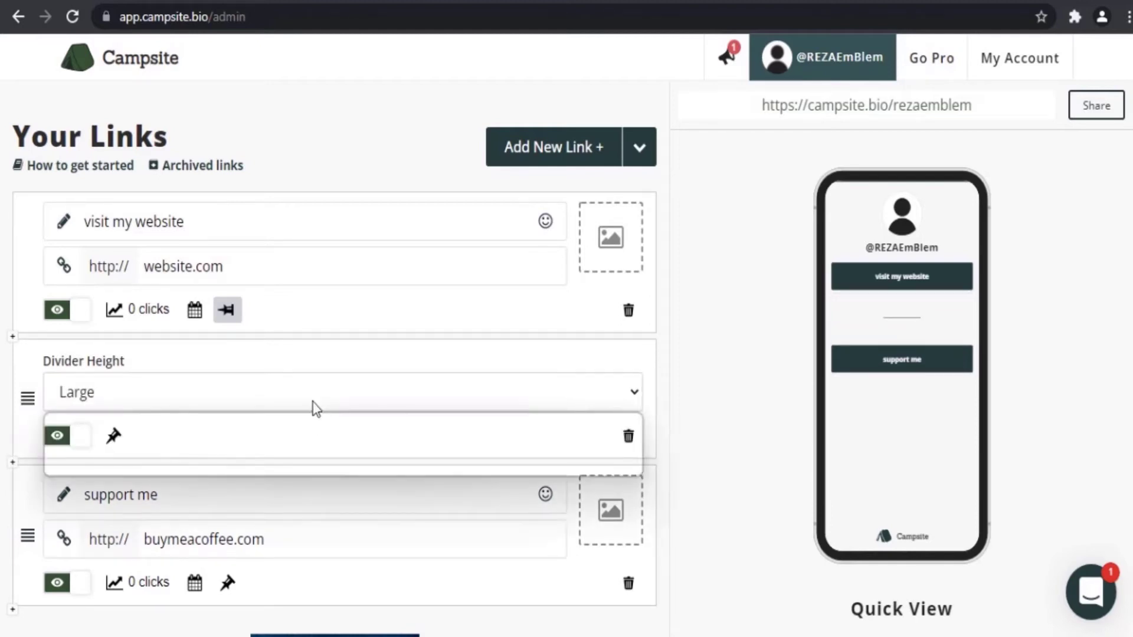
{"action": "left_click", "coordinate": [279, 423]}
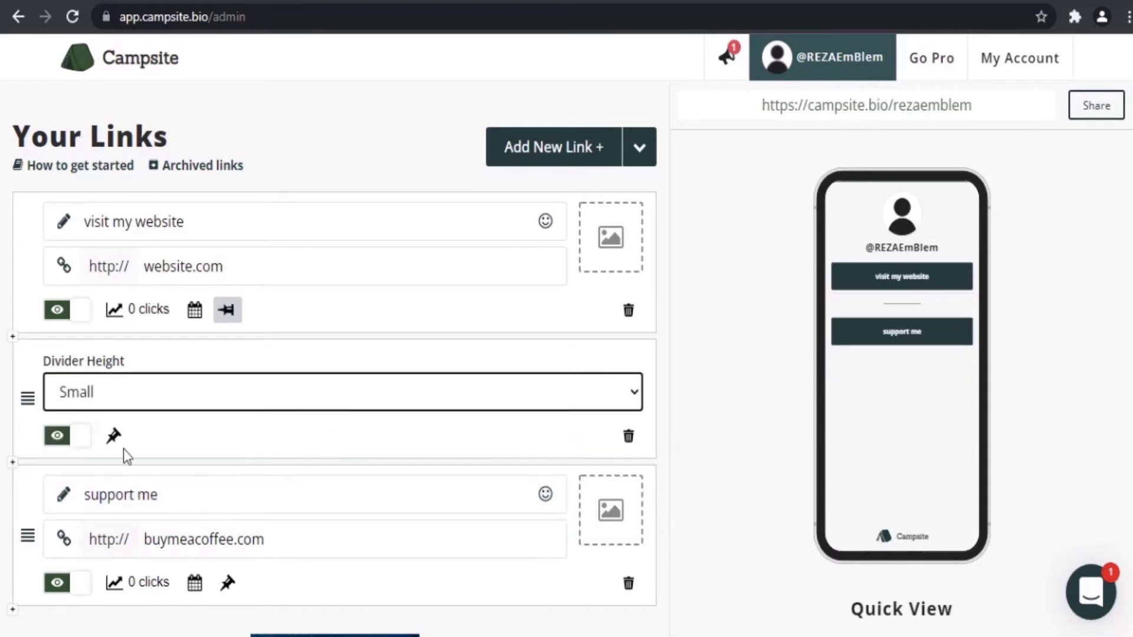
Step: Move the divider below the support link and add an embed beneath it
{"action": "left_click_drag", "start_coordinate": [25, 393], "coordinate": [28, 601]}
{"action": "scroll", "coordinate": [83, 535], "scroll_direction": "down", "scroll_amount": 4}
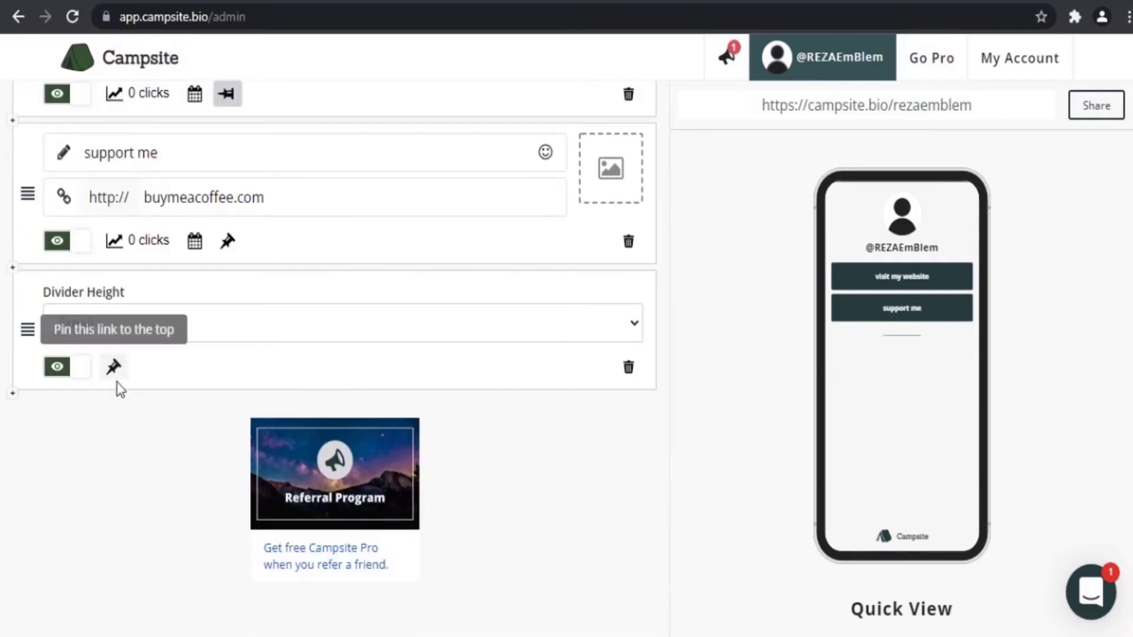
{"action": "left_click", "coordinate": [14, 394]}
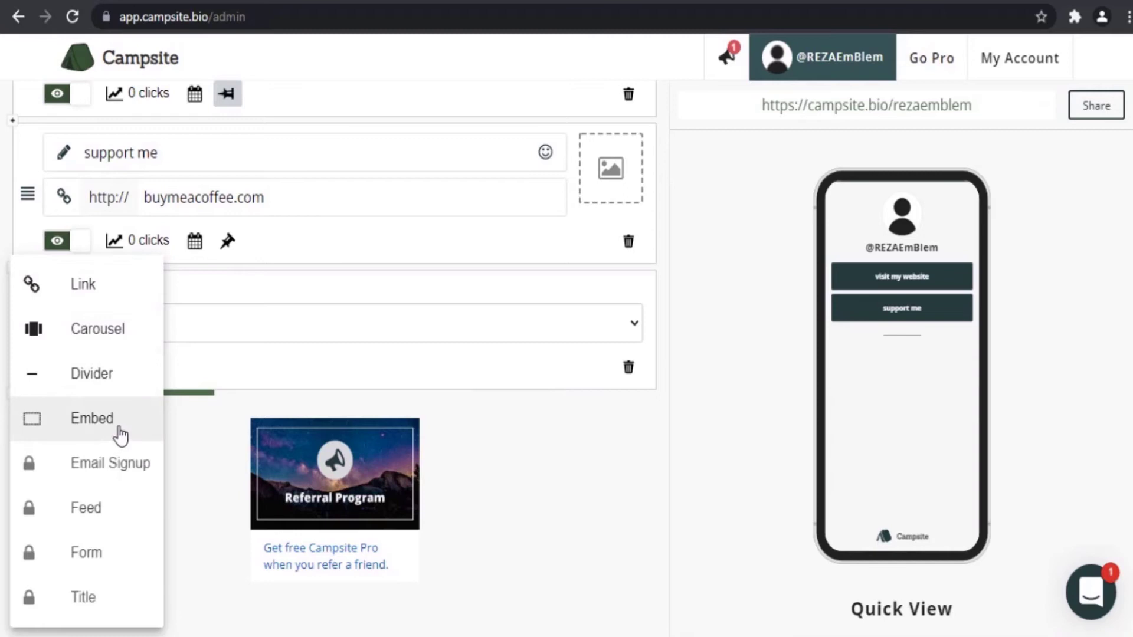
{"action": "left_click", "coordinate": [118, 429]}
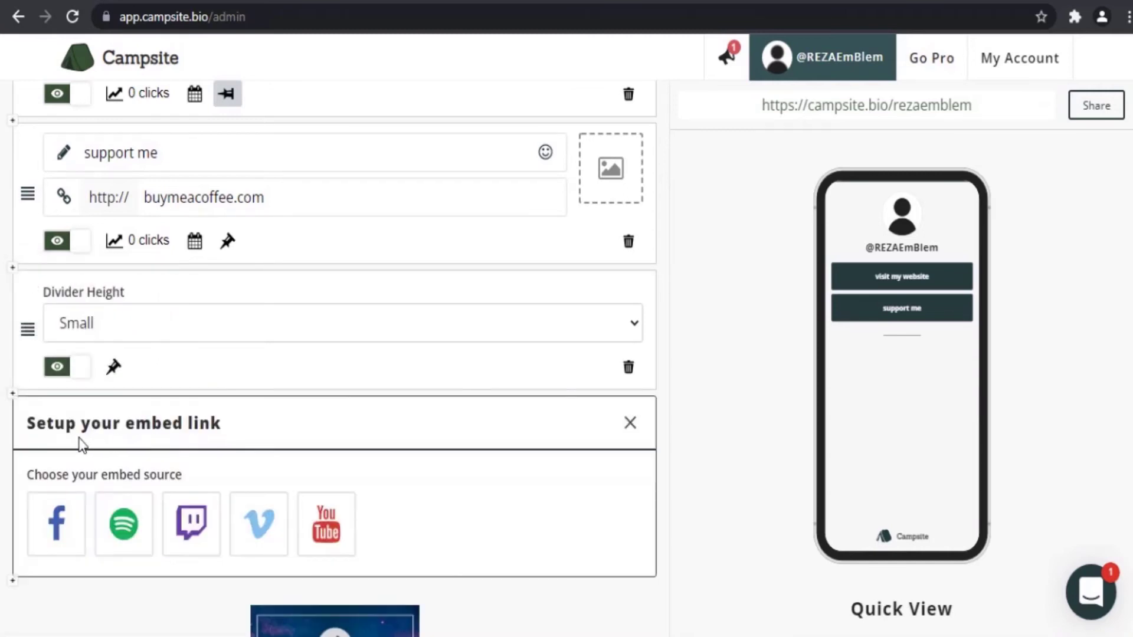
Step: Set up the embed with YouTube as its source and the video URL youtu.be/nRr_uz5nAhs, and make it visible
{"action": "left_click", "coordinate": [334, 521]}
{"action": "scroll", "coordinate": [420, 513], "scroll_direction": "down", "scroll_amount": 3}
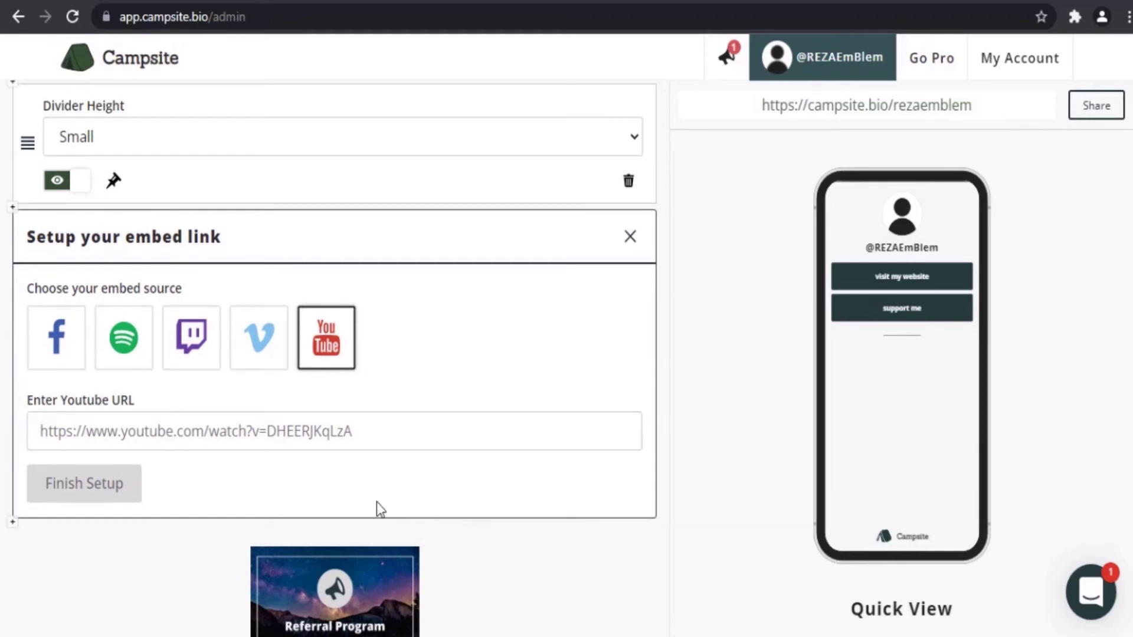
{"action": "left_click", "coordinate": [243, 440]}
{"action": "left_click", "coordinate": [254, 434]}
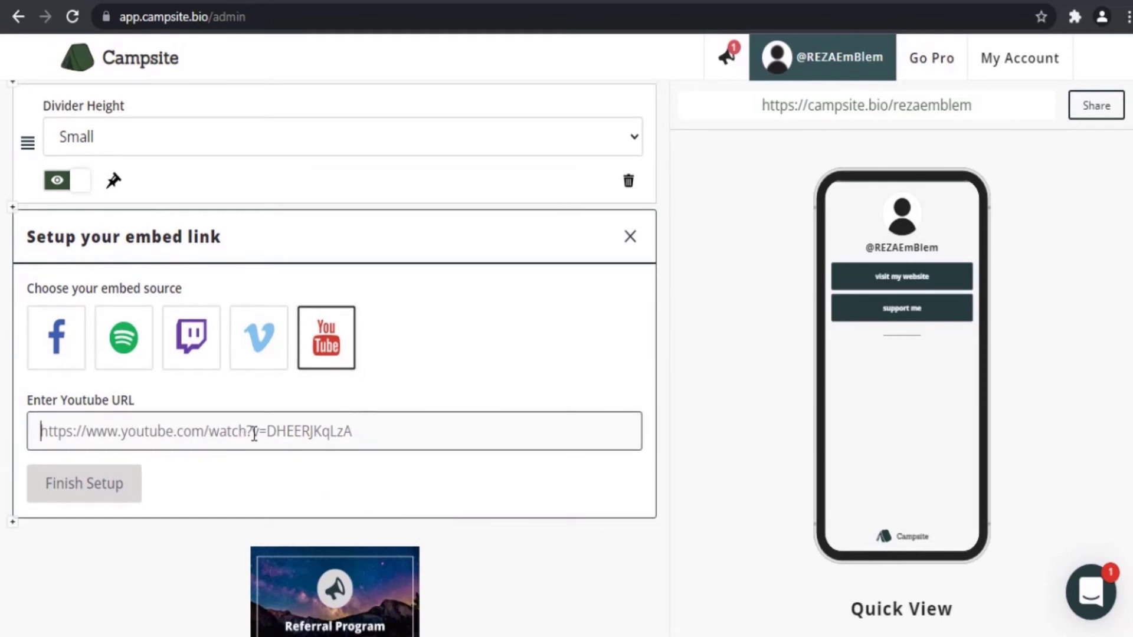
{"action": "right_click", "coordinate": [253, 435]}
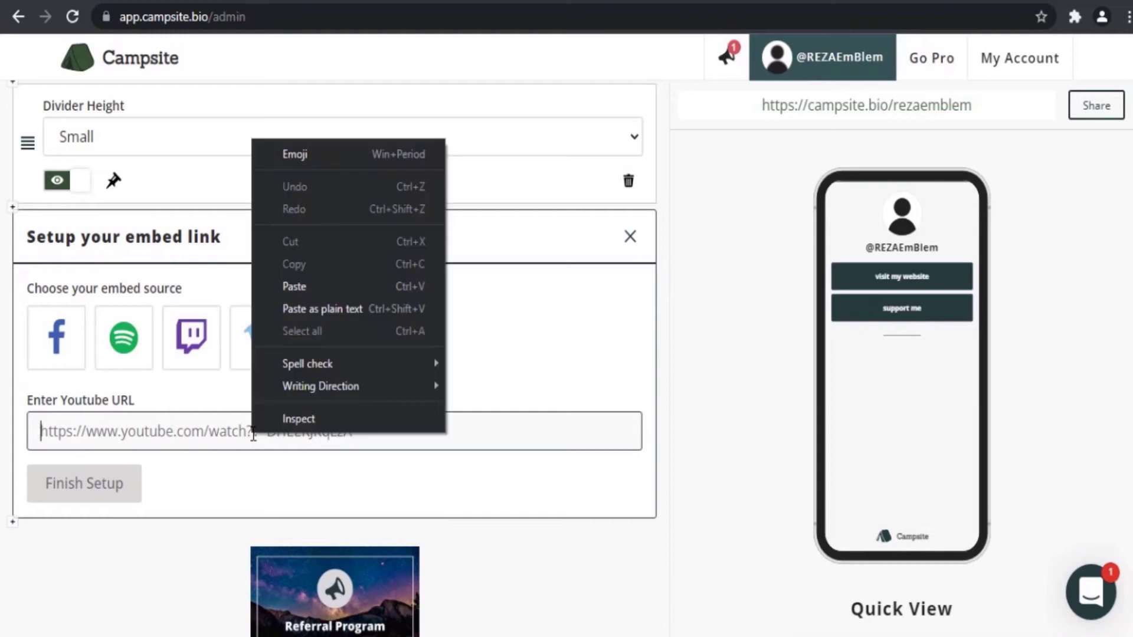
{"action": "left_click", "coordinate": [302, 289]}
{"action": "left_click", "coordinate": [96, 488]}
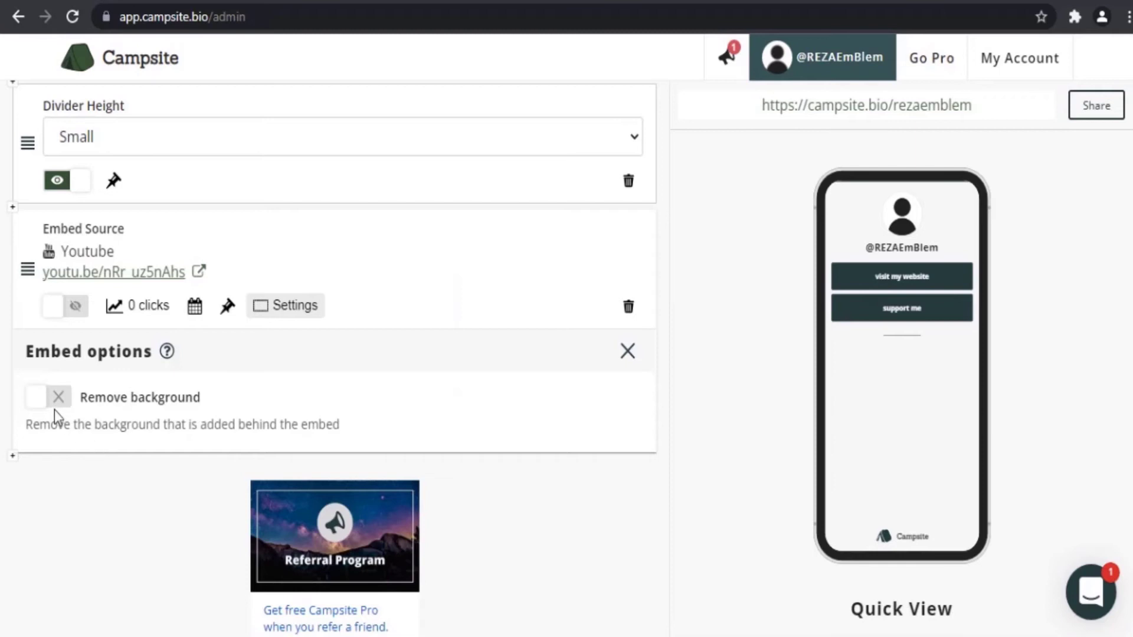
{"action": "left_click", "coordinate": [61, 307]}
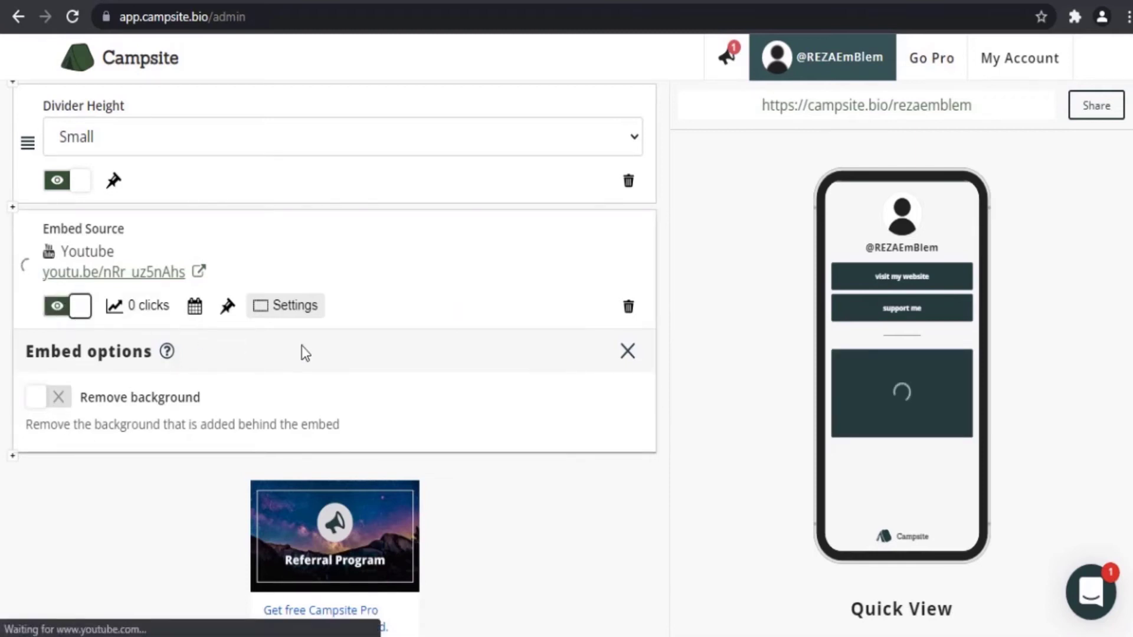
Step: Turn on background removal in the YouTube embed's options
{"action": "left_click", "coordinate": [296, 307]}
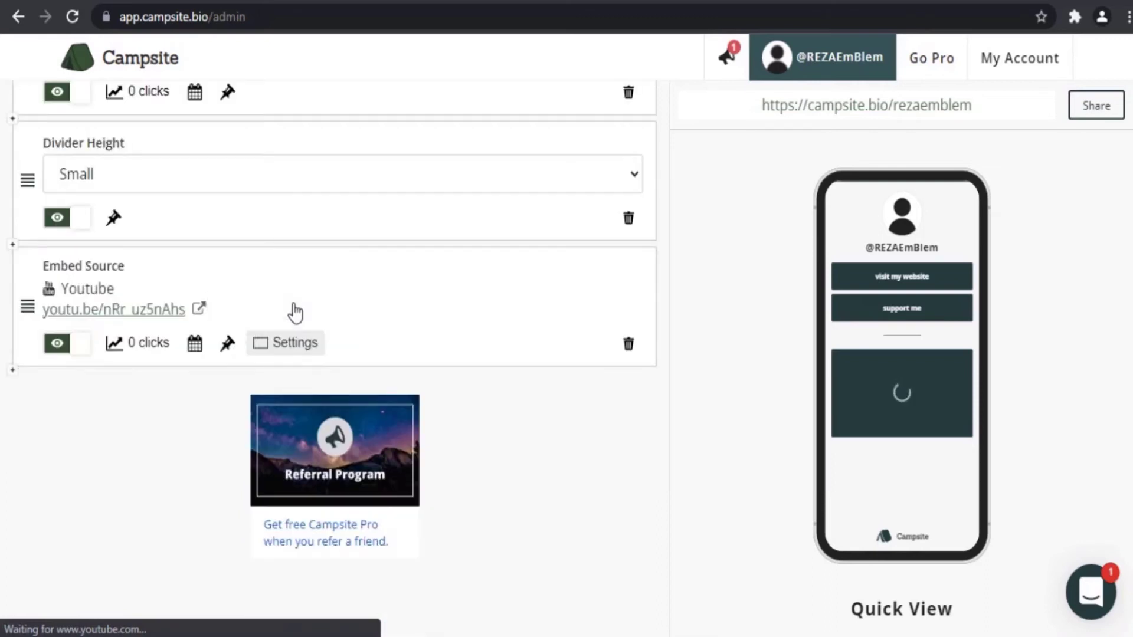
{"action": "left_click", "coordinate": [309, 349]}
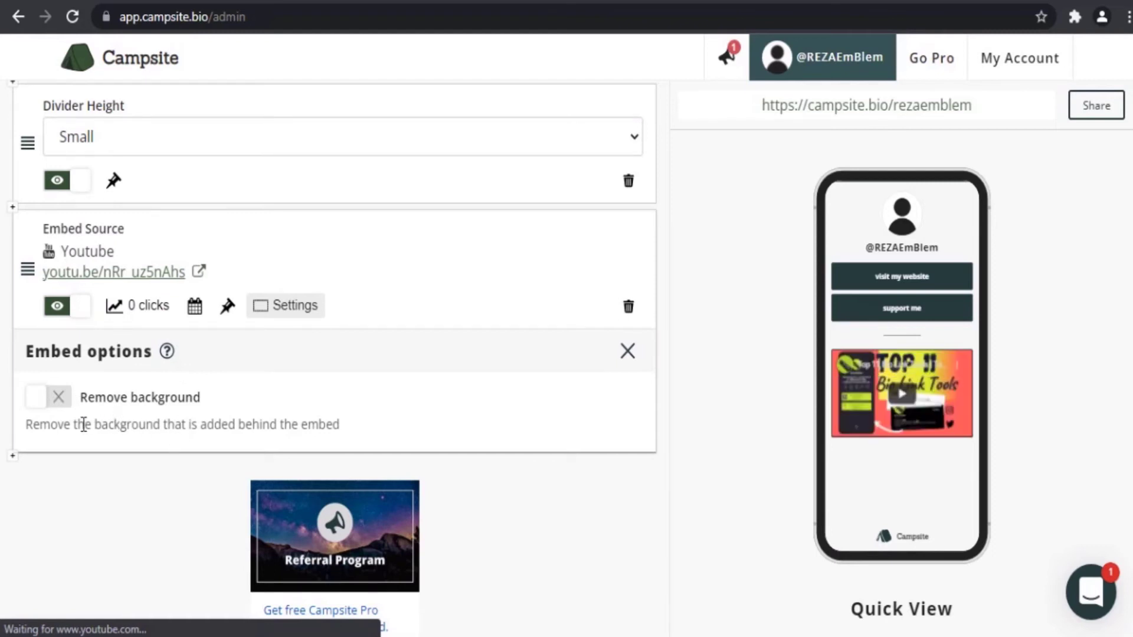
{"action": "left_click", "coordinate": [52, 400]}
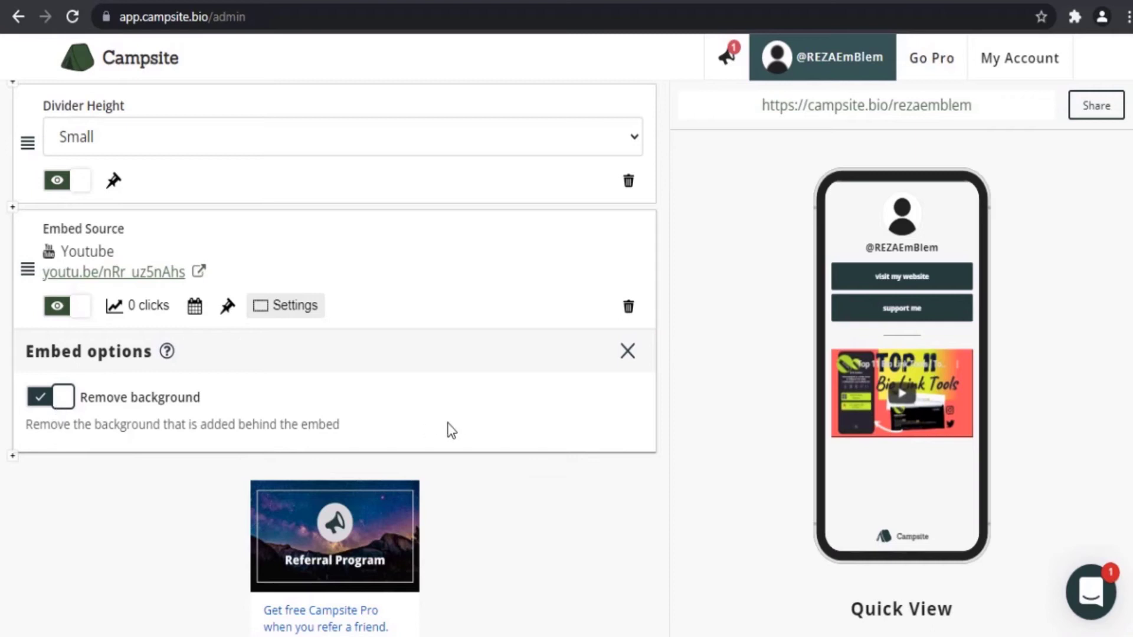
{"action": "scroll", "coordinate": [501, 442], "scroll_direction": "up", "scroll_amount": 3}
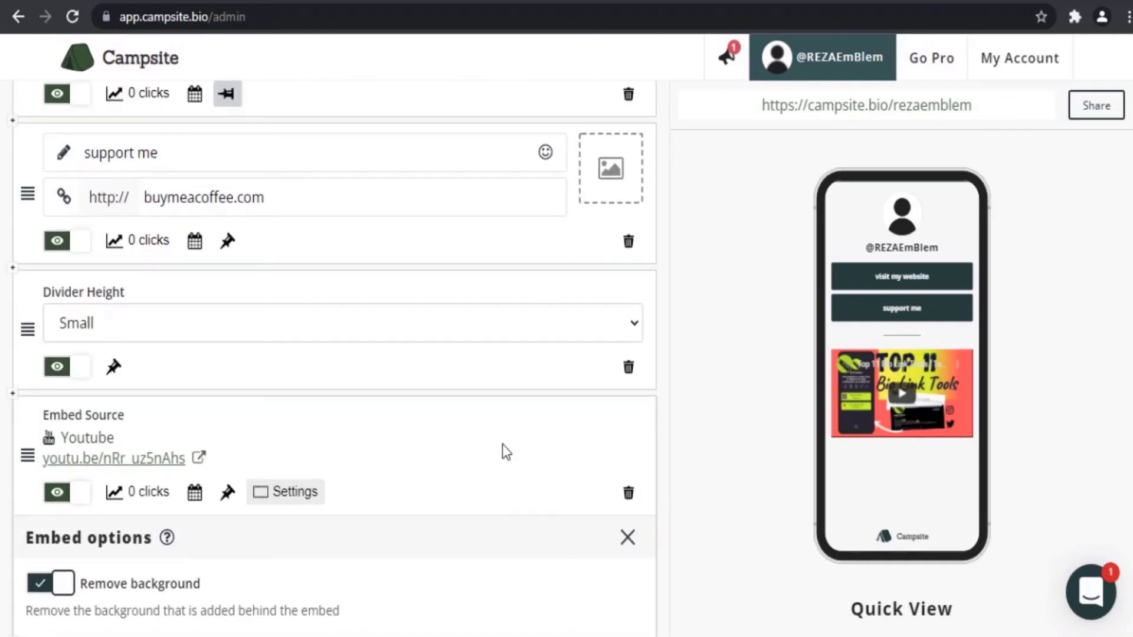
Step: Look through the other block types that can be added to the links page
{"action": "scroll", "coordinate": [705, 446], "scroll_direction": "up", "scroll_amount": 3}
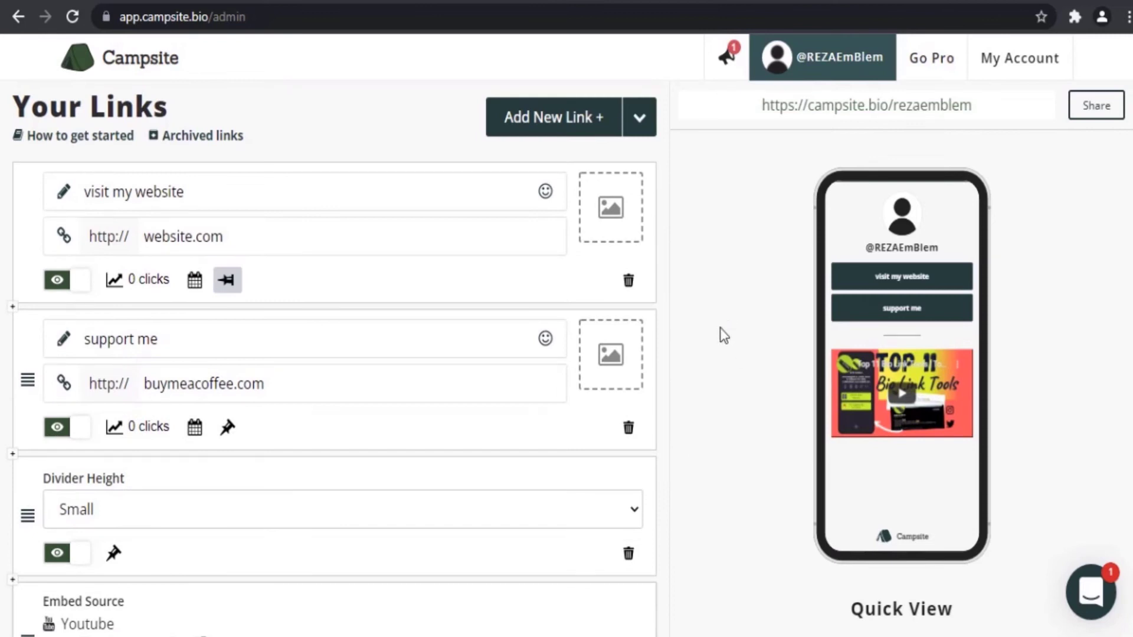
{"action": "scroll", "coordinate": [444, 366], "scroll_direction": "up", "scroll_amount": 1}
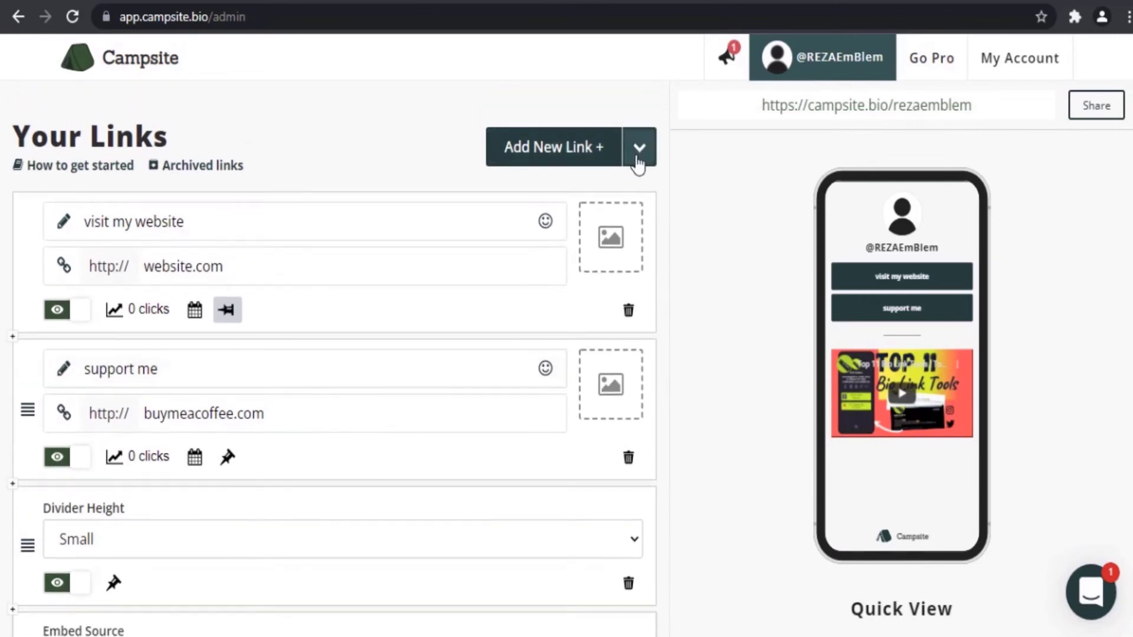
{"action": "left_click", "coordinate": [639, 152]}
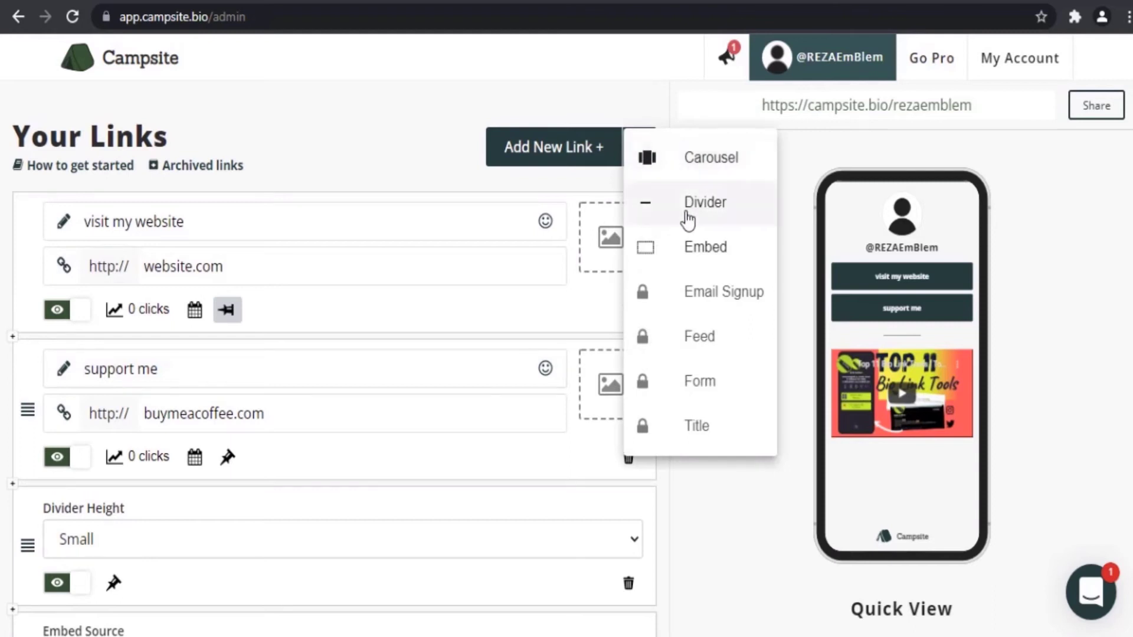
{"action": "left_click", "coordinate": [423, 147]}
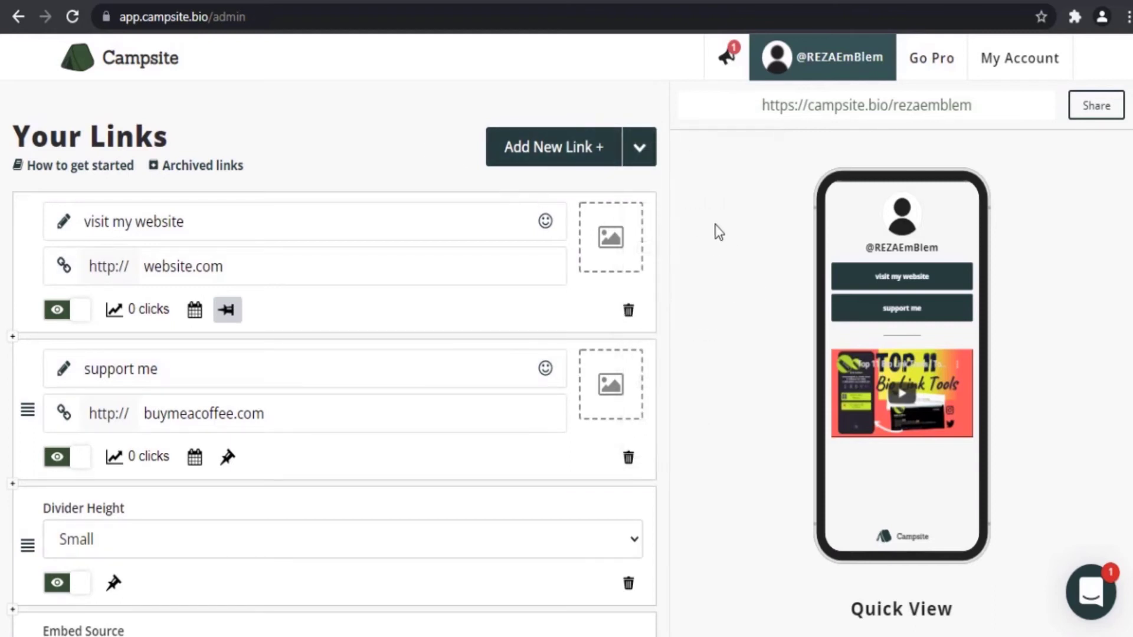
Step: Open the profile's appearance settings and dismiss the guided tour at the theme section
{"action": "mouse_move", "coordinate": [809, 69]}
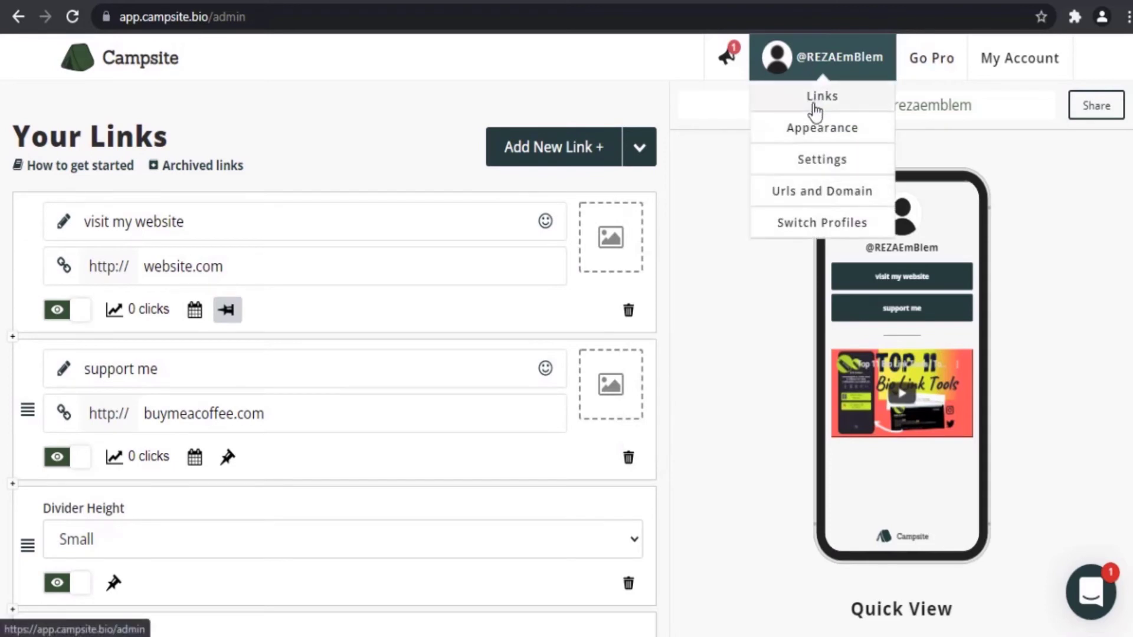
{"action": "left_click", "coordinate": [816, 131]}
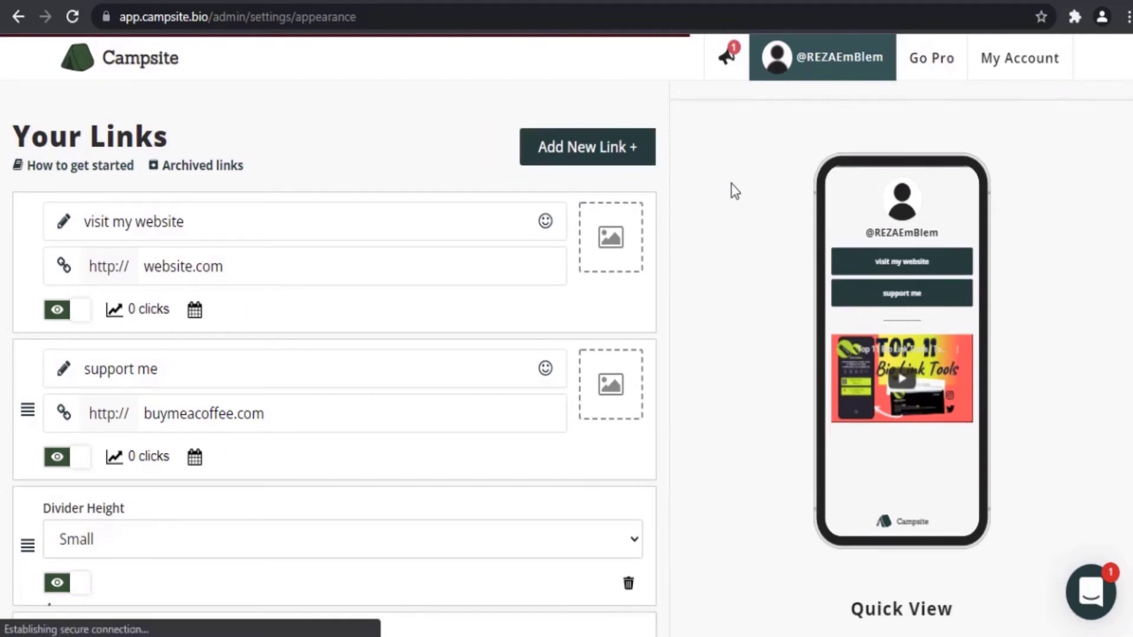
{"action": "scroll", "coordinate": [742, 200], "scroll_direction": "down", "scroll_amount": 1}
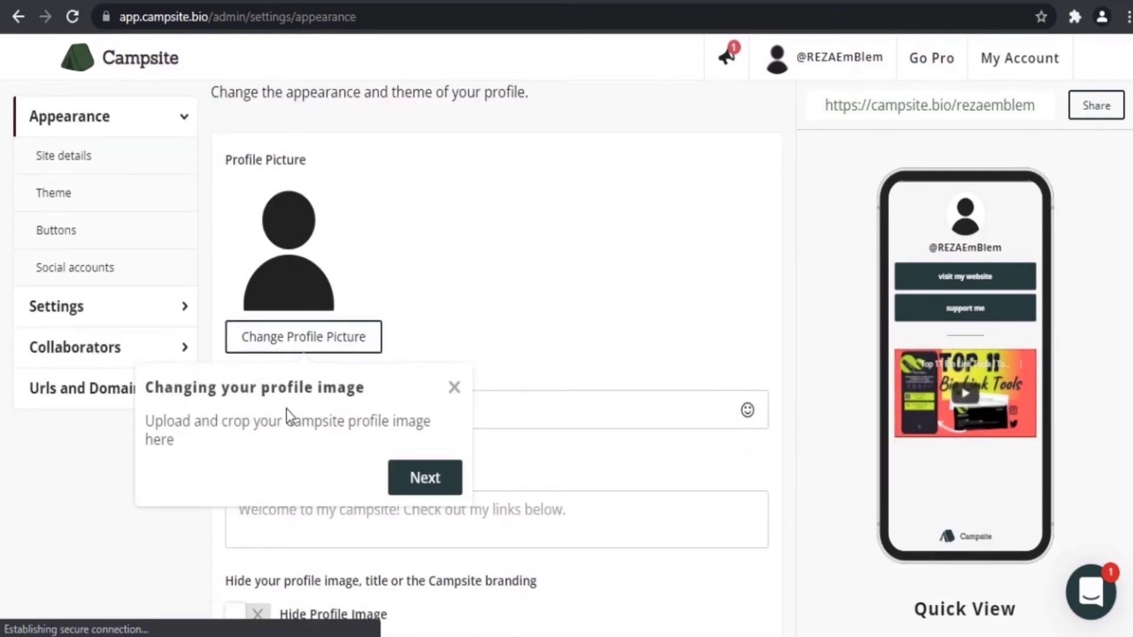
{"action": "left_click", "coordinate": [420, 488]}
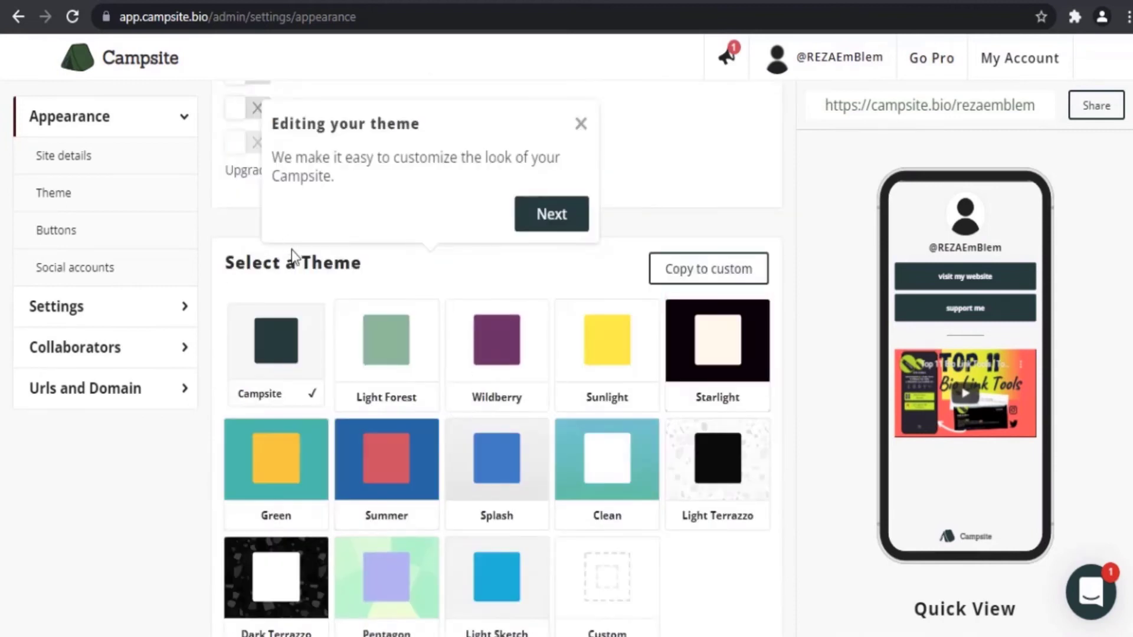
{"action": "left_click", "coordinate": [546, 223]}
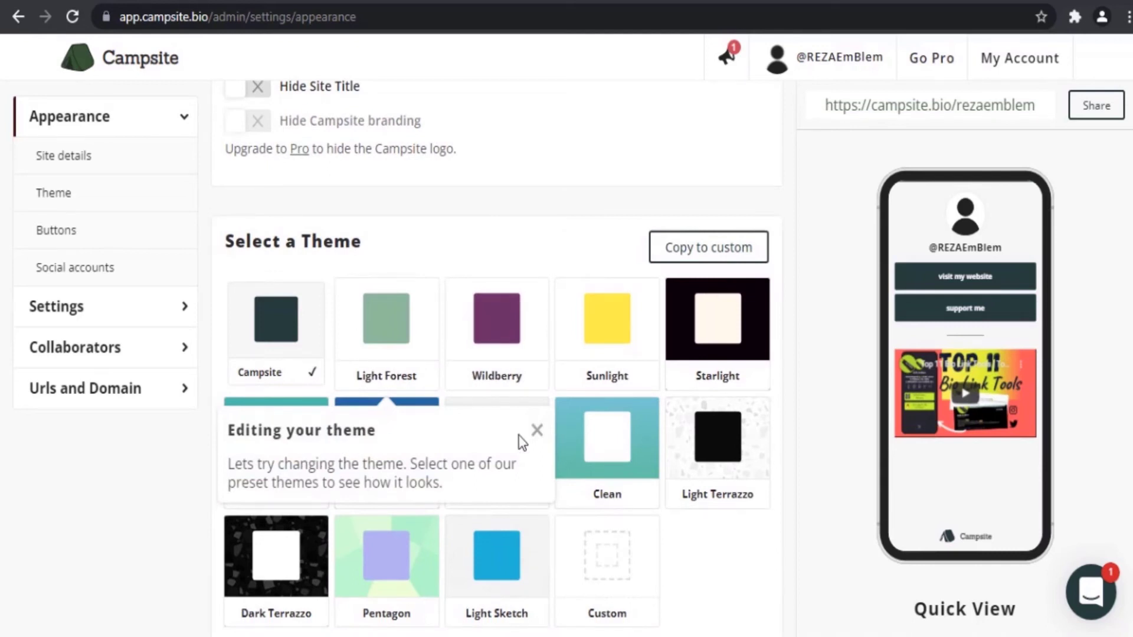
{"action": "left_click", "coordinate": [537, 430]}
Step: Upload the lime-green logo PNG marked "profile picture" as the profile picture, keeping the default crop
{"action": "scroll", "coordinate": [463, 435], "scroll_direction": "up", "scroll_amount": 5}
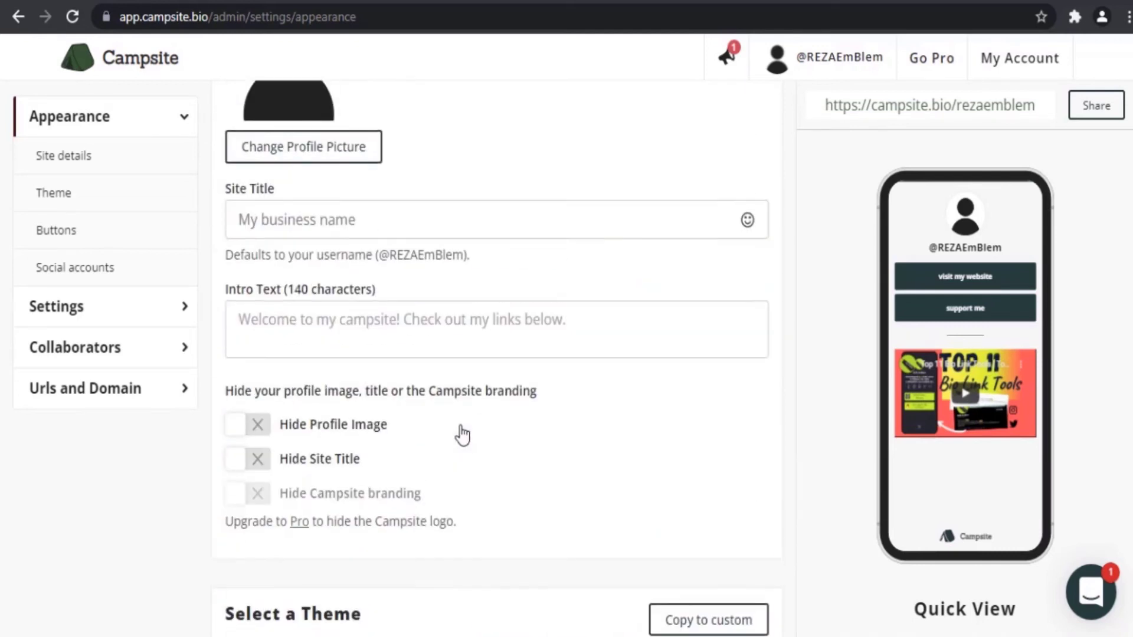
{"action": "scroll", "coordinate": [463, 435], "scroll_direction": "up", "scroll_amount": 4}
{"action": "left_click", "coordinate": [300, 401]}
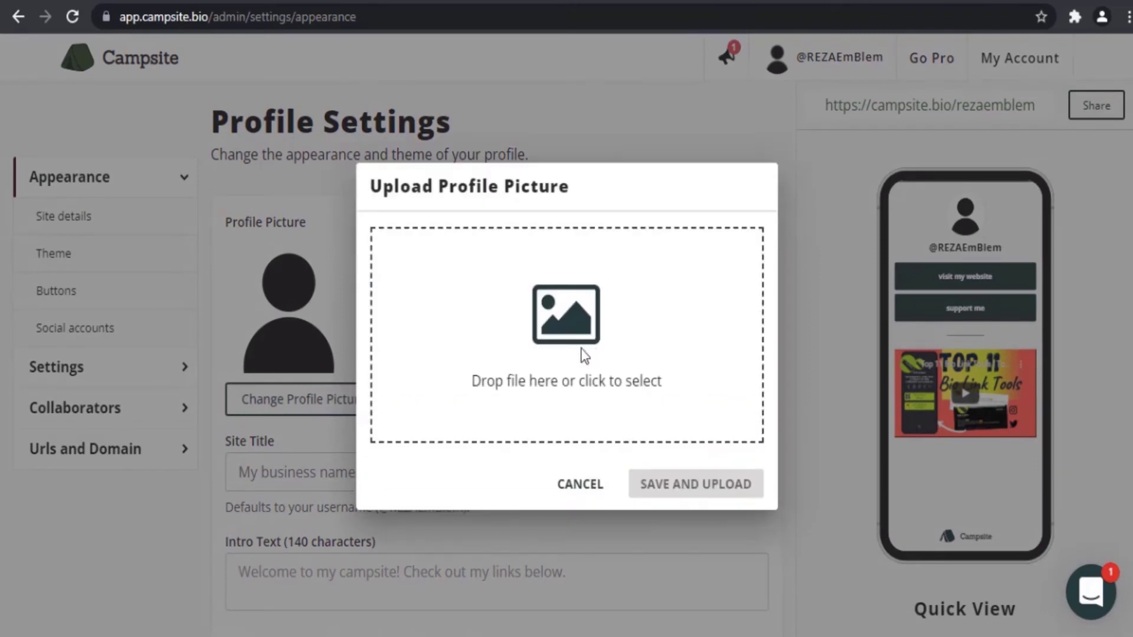
{"action": "left_click", "coordinate": [559, 353]}
{"action": "left_click", "coordinate": [463, 195]}
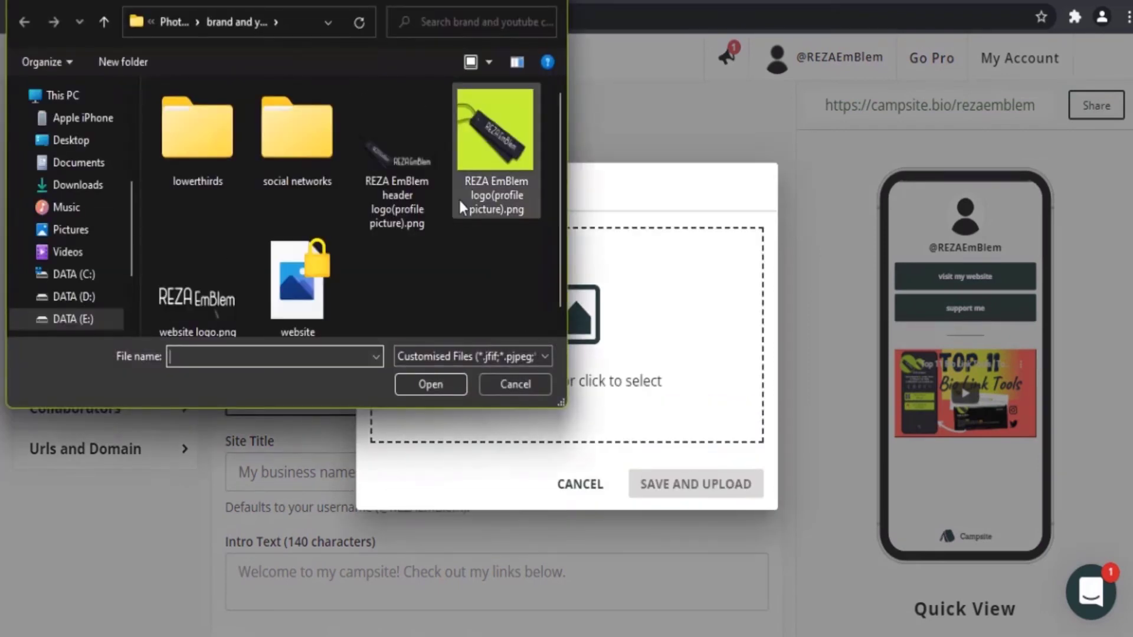
{"action": "left_click", "coordinate": [437, 385]}
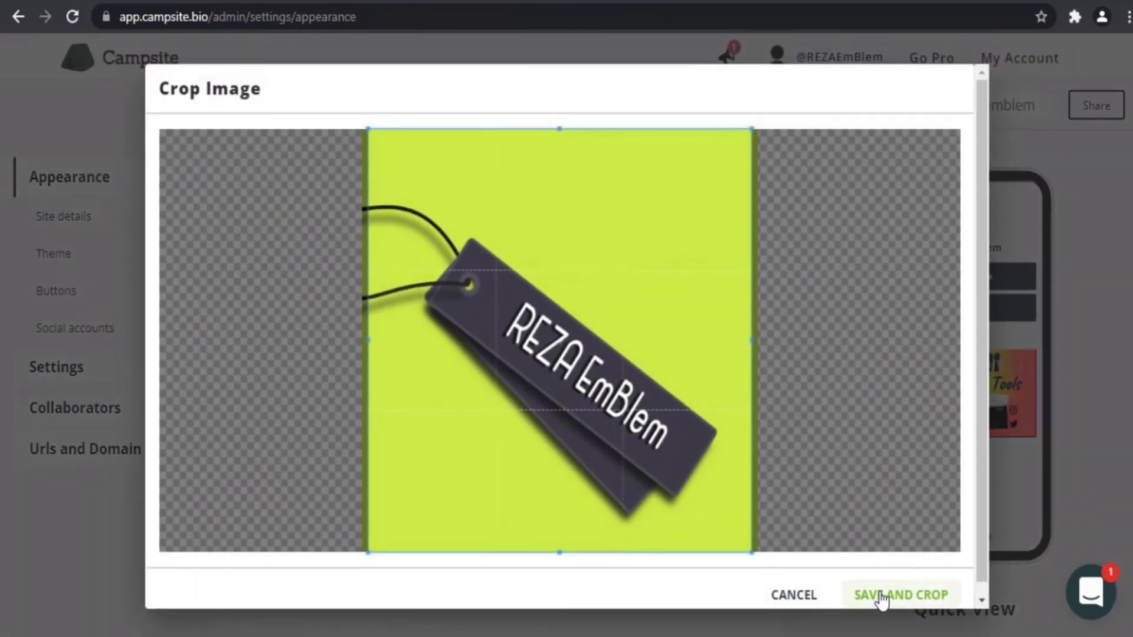
{"action": "left_click", "coordinate": [883, 596]}
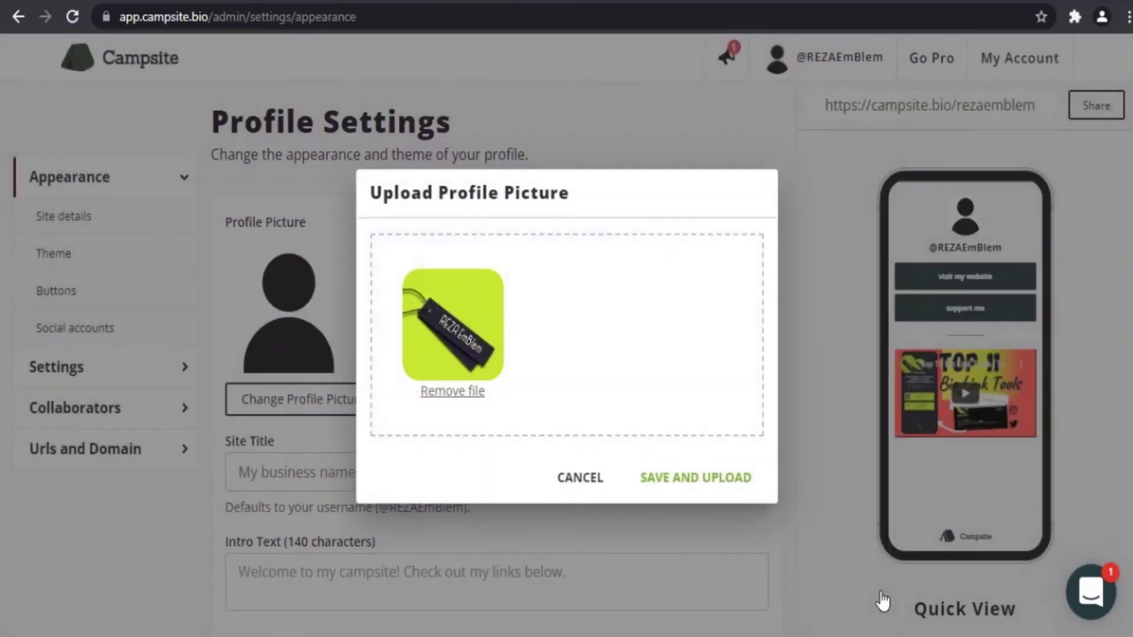
{"action": "left_click", "coordinate": [697, 479]}
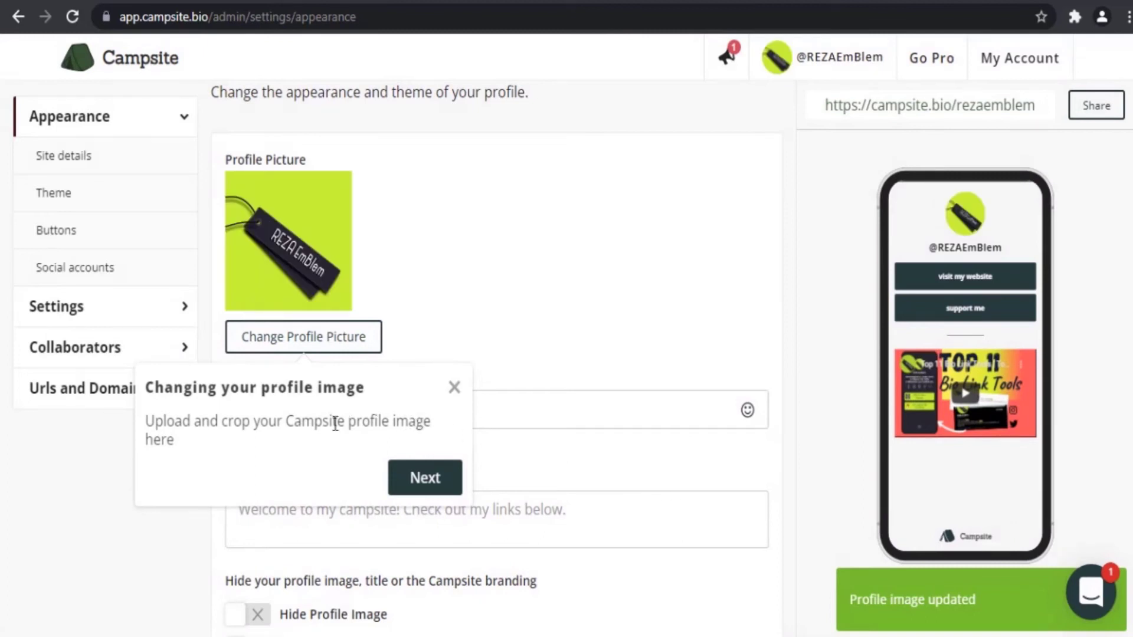
Step: Dismiss the profile image tip and enter the channel's brand name as the site title
{"action": "left_click", "coordinate": [454, 388]}
{"action": "left_click", "coordinate": [490, 407]}
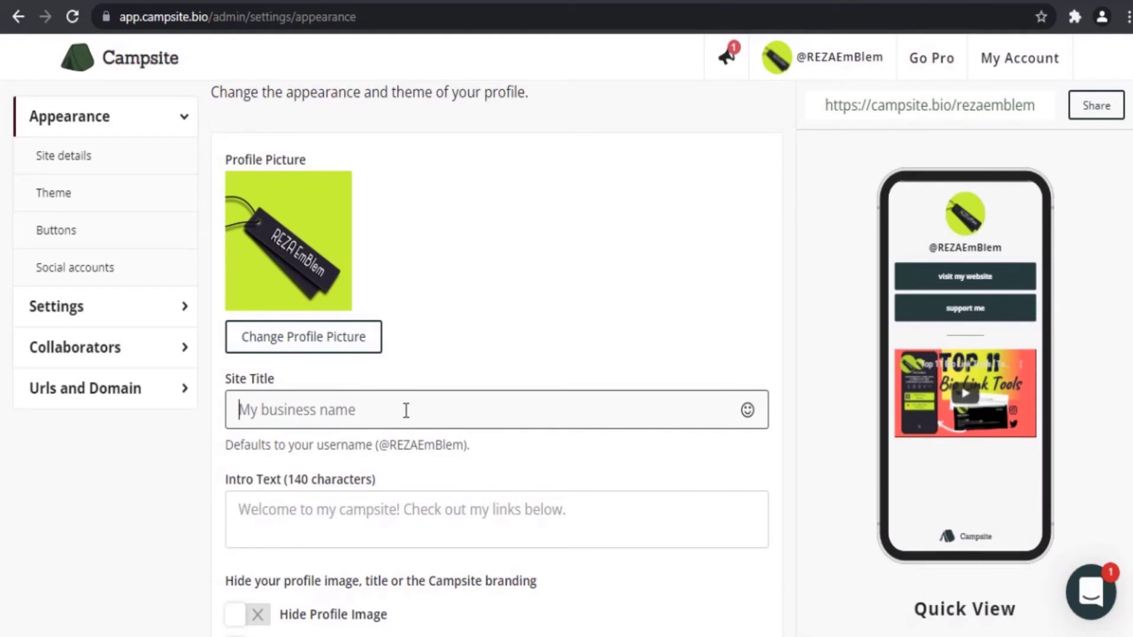
{"action": "type", "text": "REZA"}
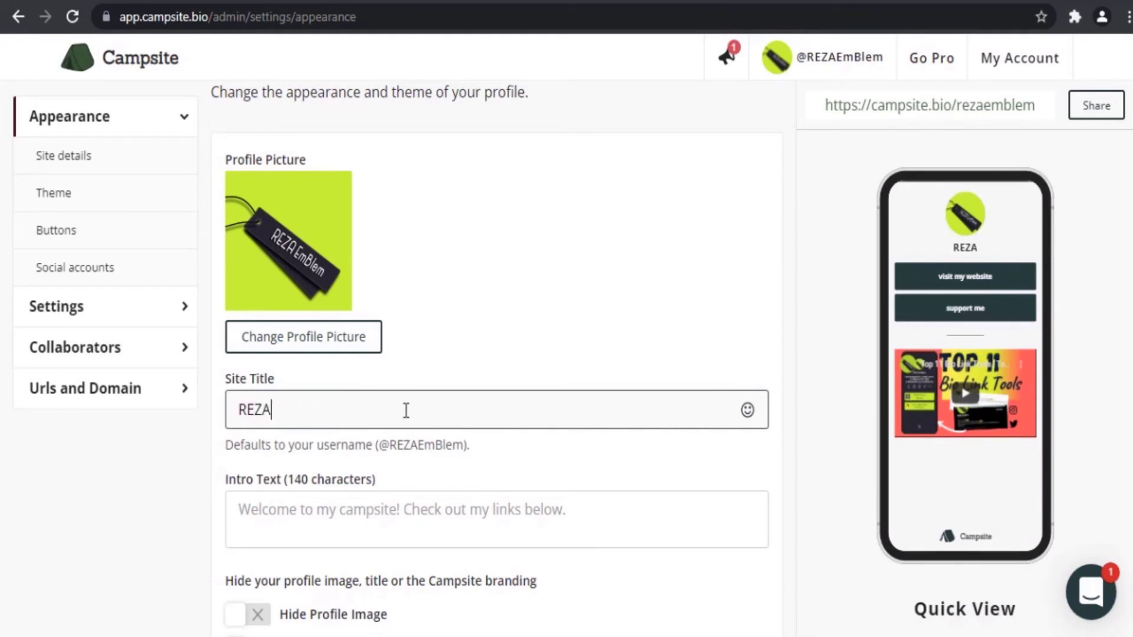
{"action": "type", "text": " EmBlem"}
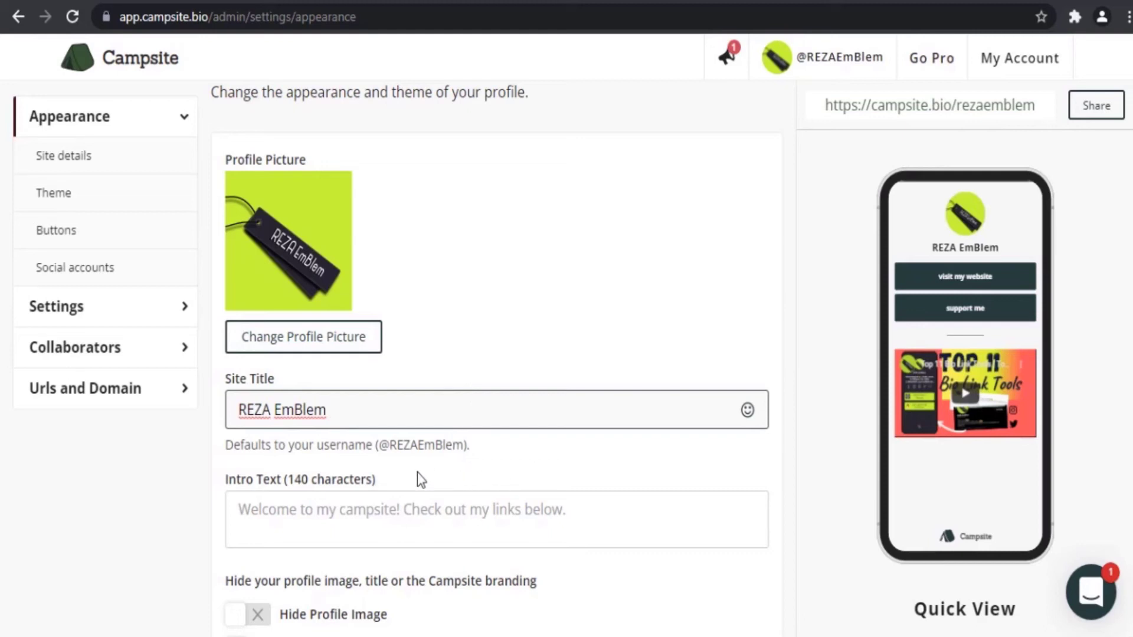
Step: Enter the intro text "content about gameplays, tutorials, comparison, and top things"
{"action": "scroll", "coordinate": [416, 479], "scroll_direction": "down", "scroll_amount": 2}
{"action": "left_click", "coordinate": [328, 432]}
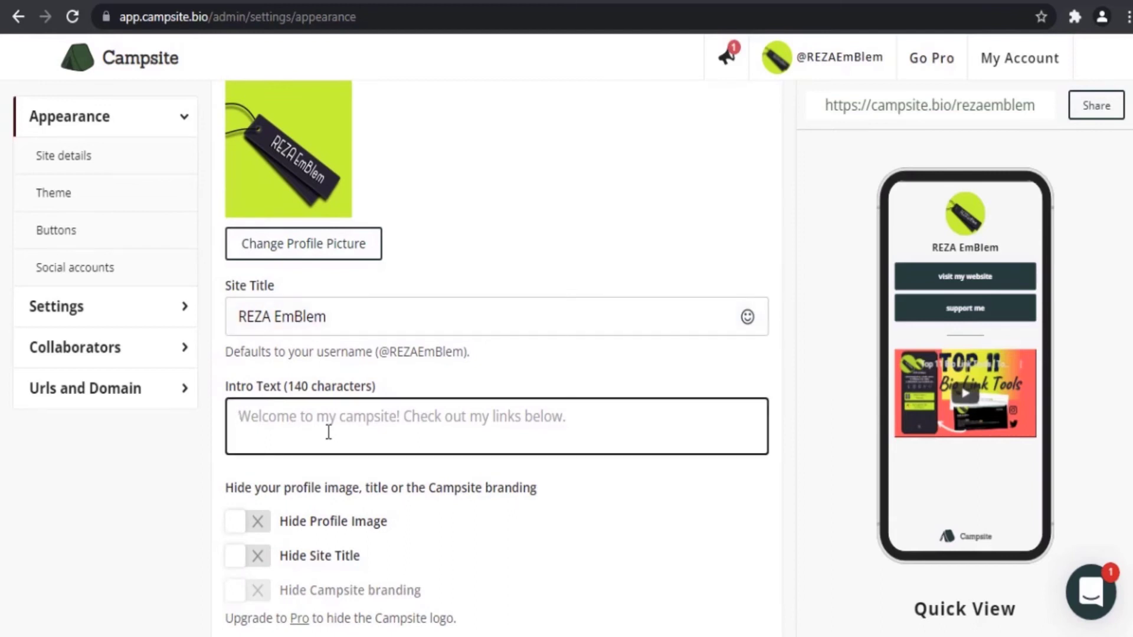
{"action": "type", "text": "conten"}
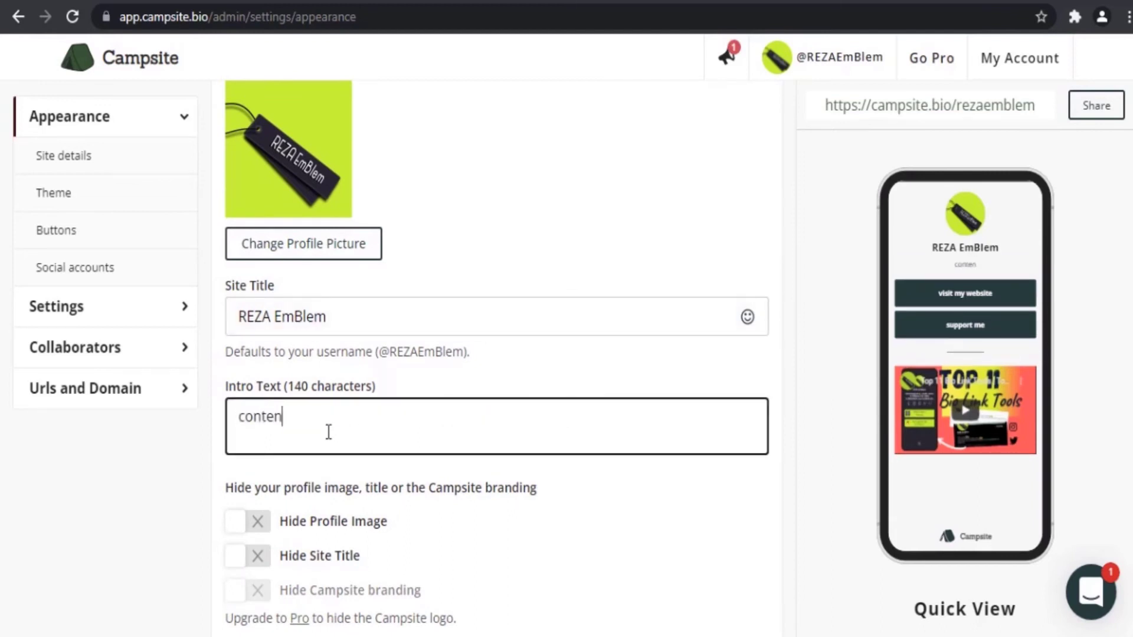
{"action": "type", "text": "ts "}
{"action": "type", "text": "about"}
{"action": "type", "text": " g"}
{"action": "type", "text": "ameplay"}
{"action": "type", "text": "s"}
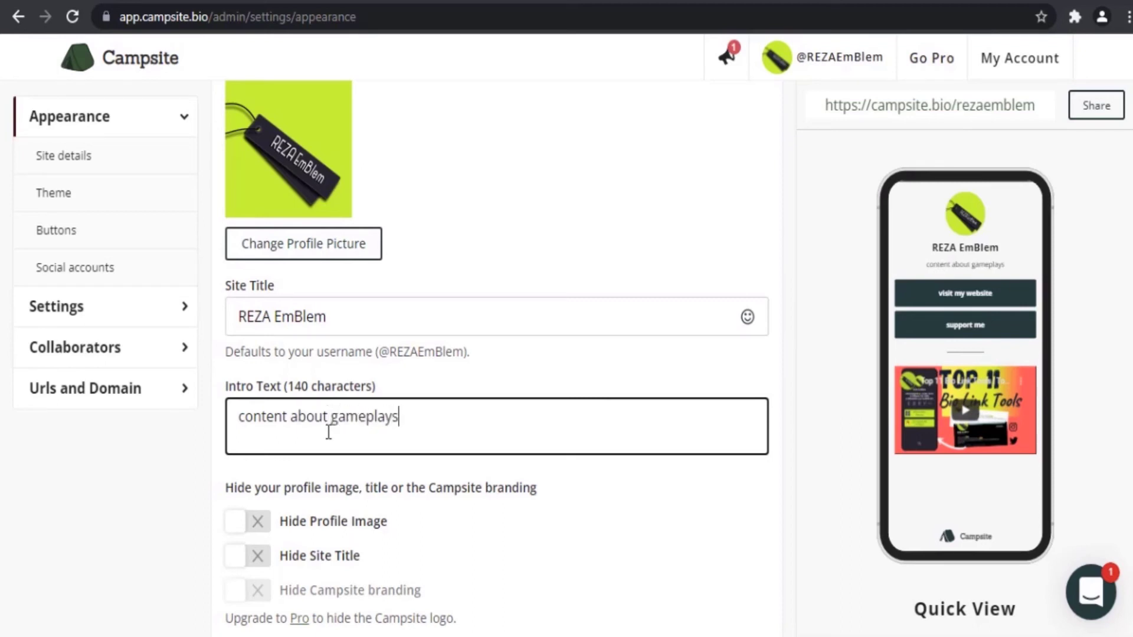
{"action": "type", "text": ", tutori"}
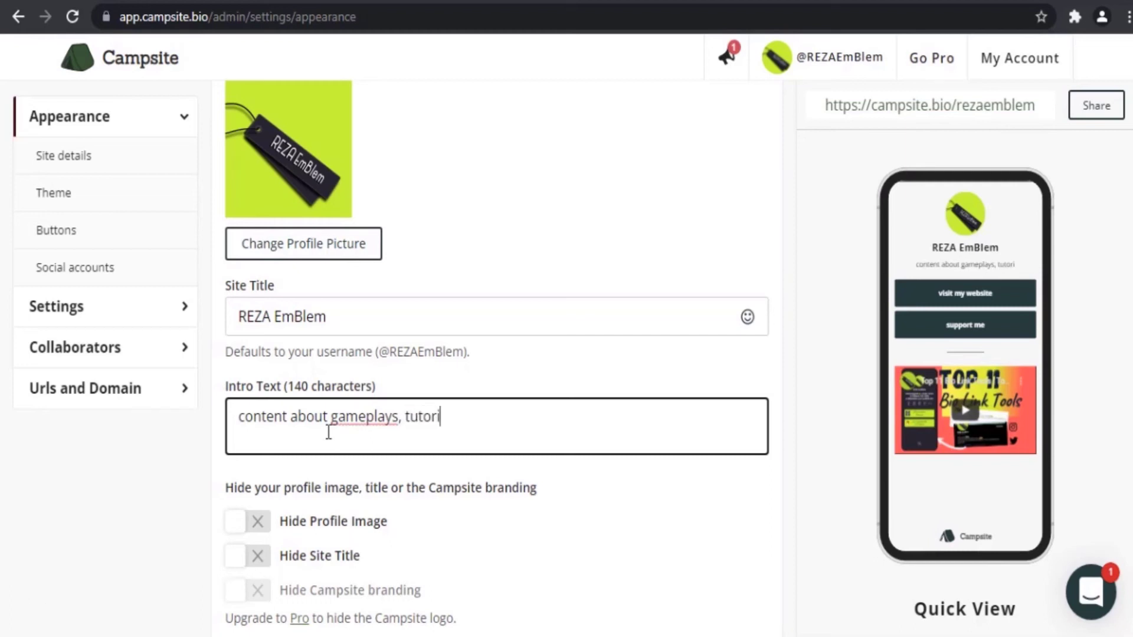
{"action": "type", "text": "als, compar"}
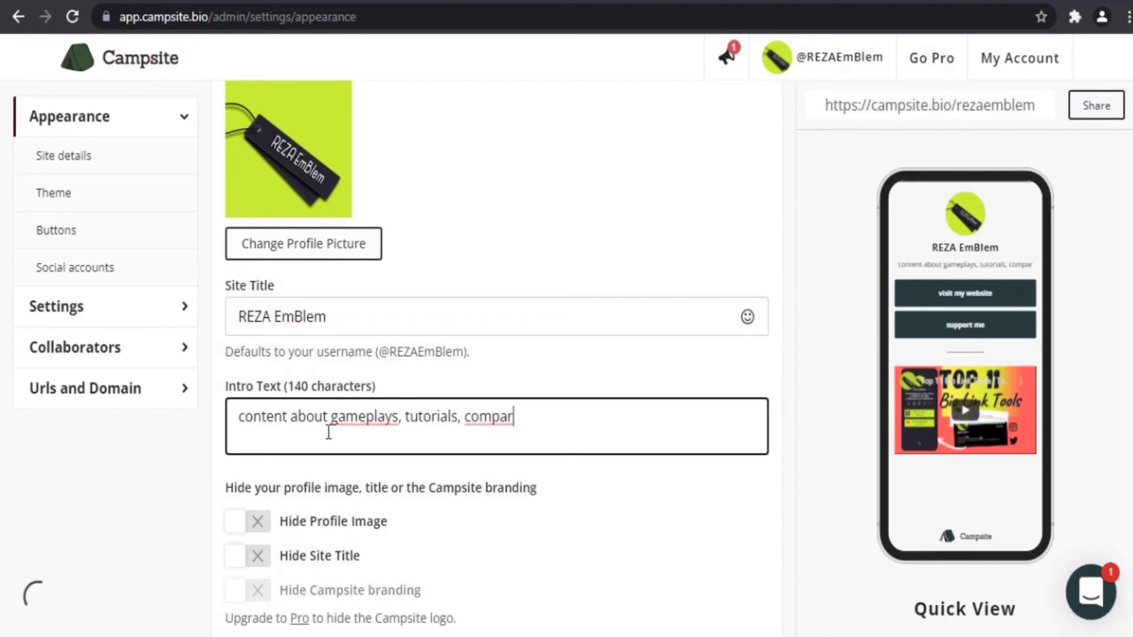
{"action": "type", "text": "ison"}
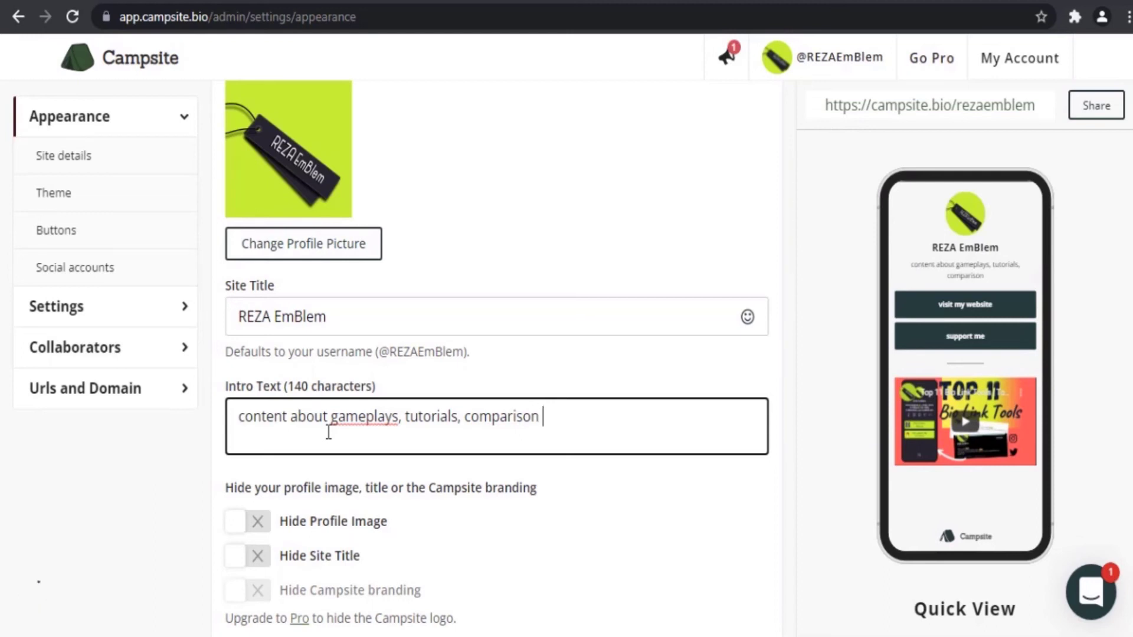
{"action": "type", "text": ", and"}
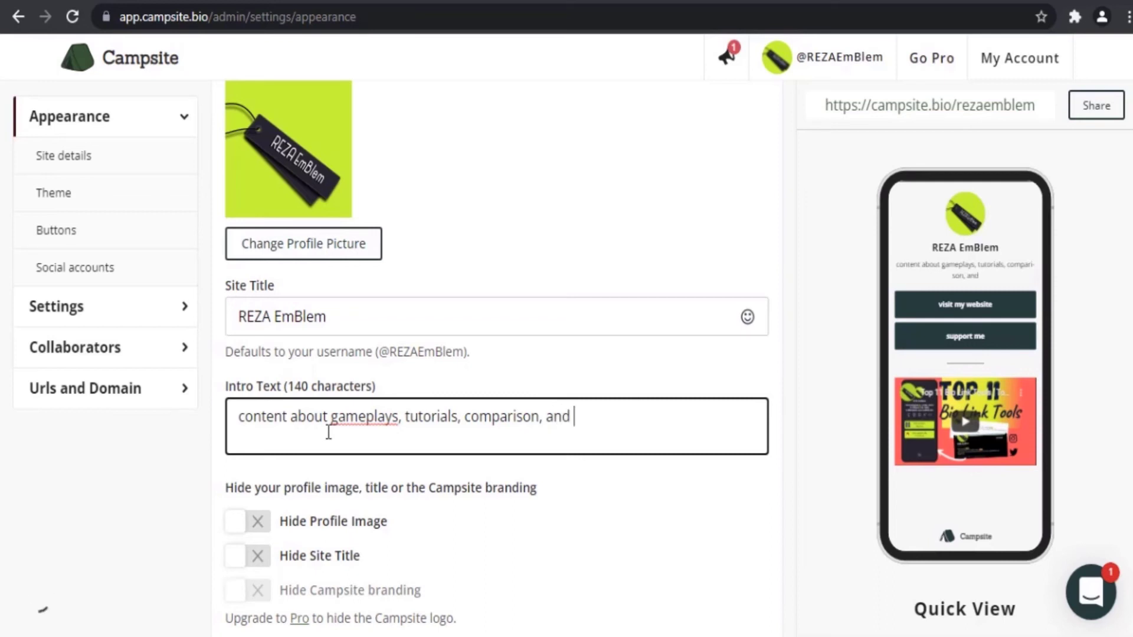
{"action": "type", "text": " tip things"}
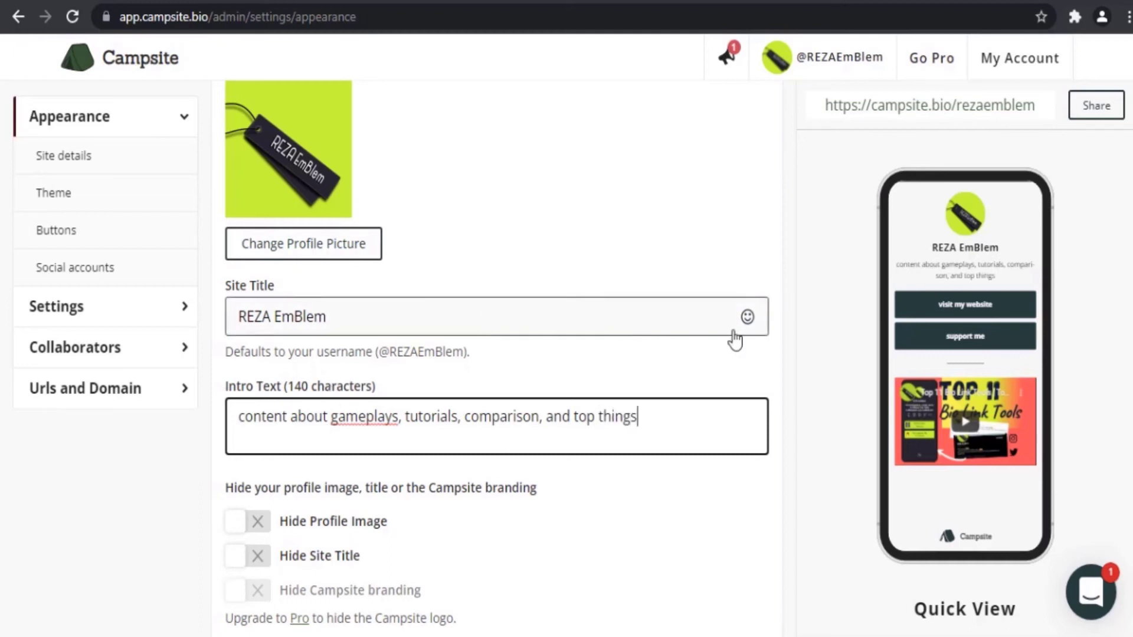
Step: Try hiding the profile image and the site title, returning both options to off
{"action": "scroll", "coordinate": [660, 357], "scroll_direction": "down", "scroll_amount": 2}
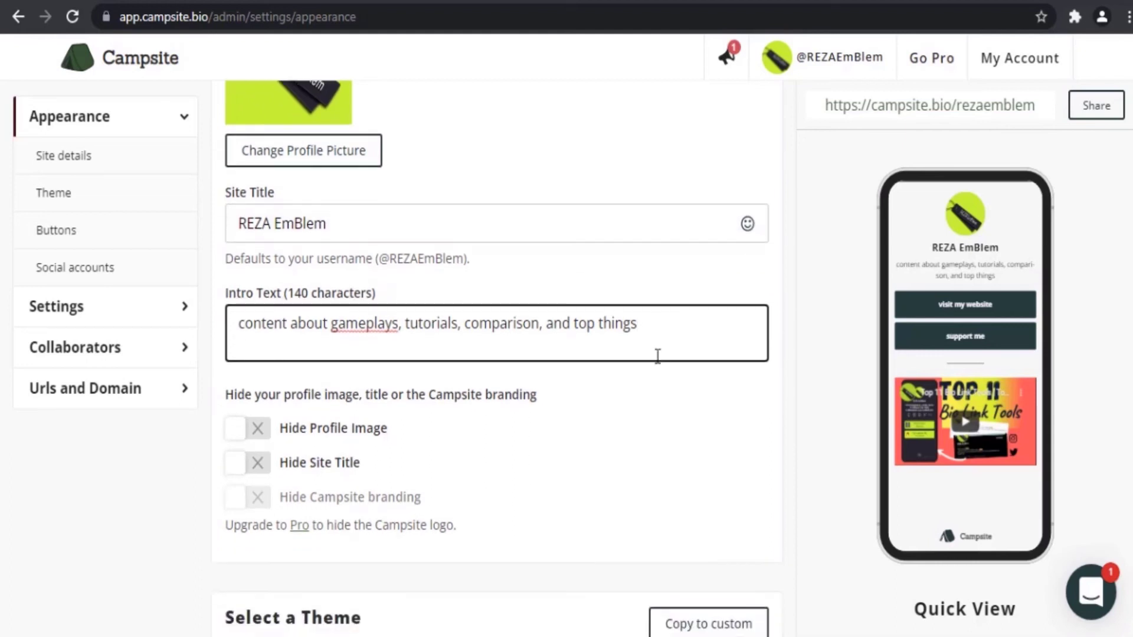
{"action": "left_click", "coordinate": [242, 430]}
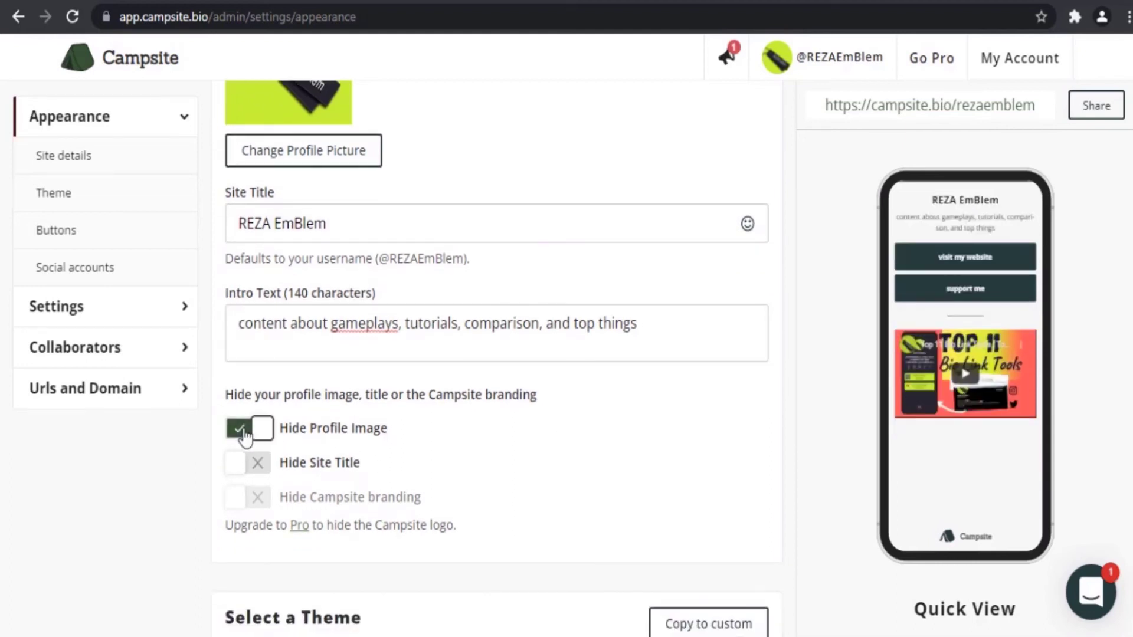
{"action": "left_click", "coordinate": [244, 434]}
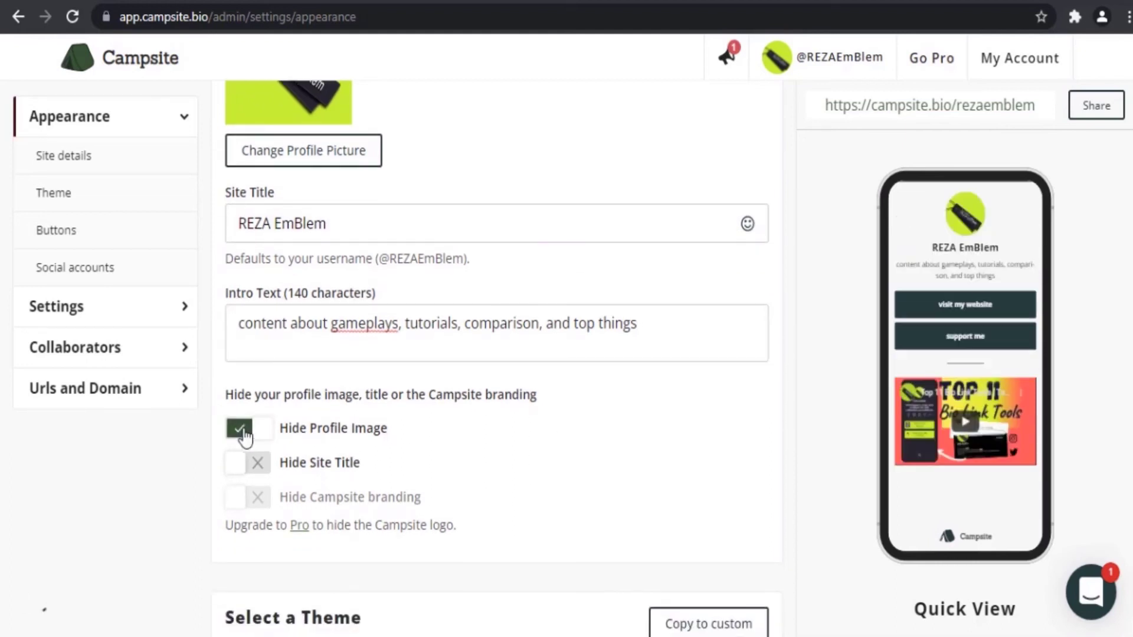
{"action": "left_click", "coordinate": [257, 468]}
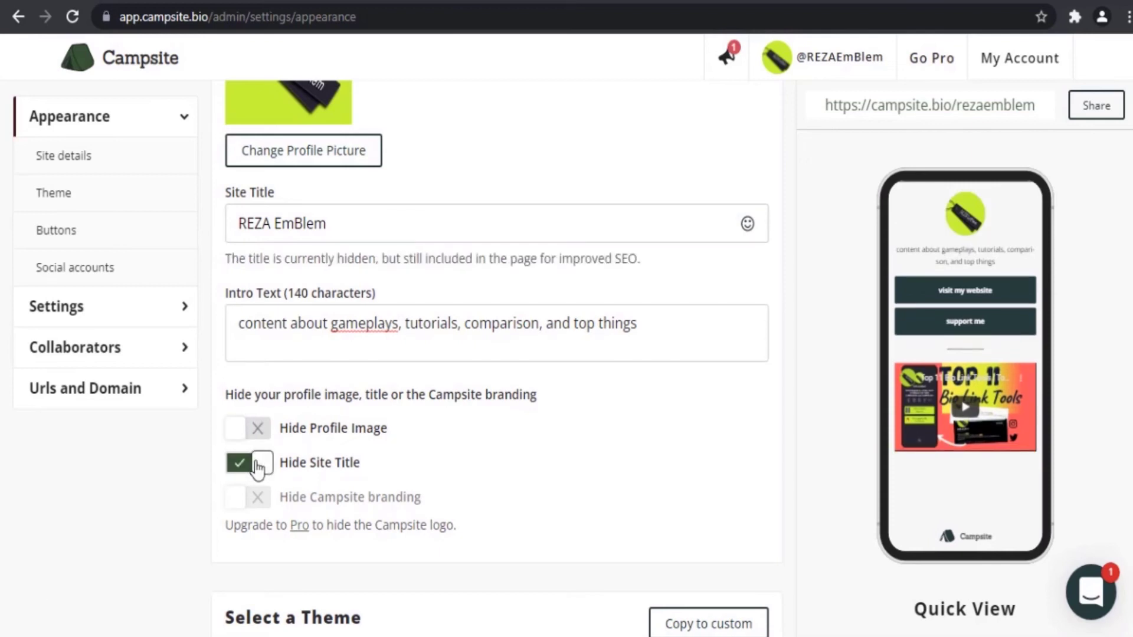
{"action": "left_click", "coordinate": [257, 468]}
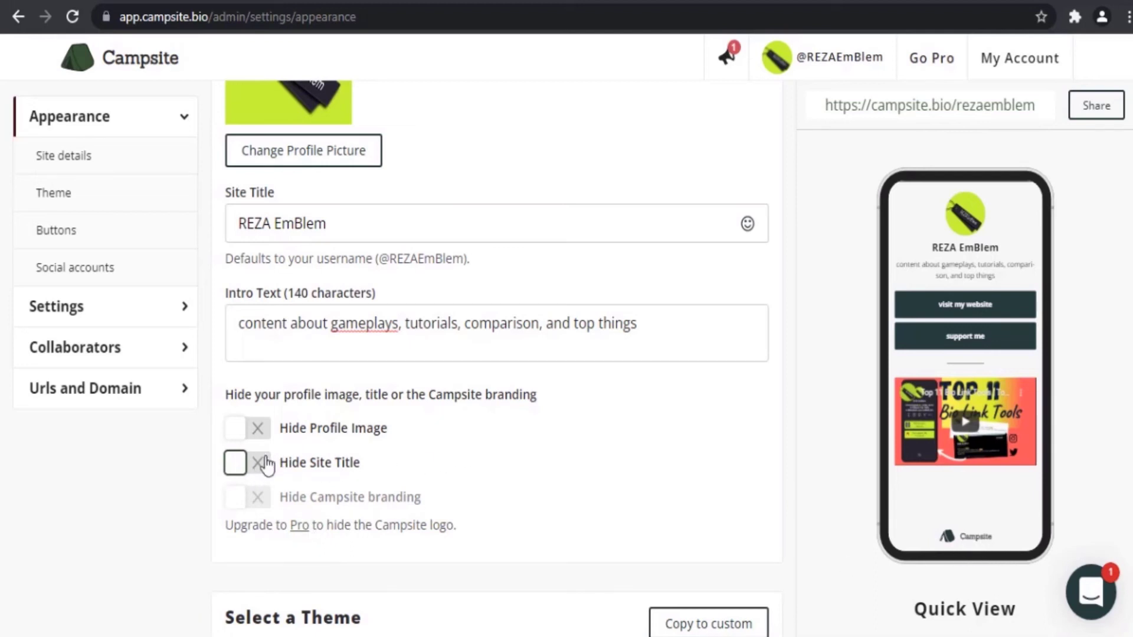
{"action": "left_click", "coordinate": [252, 466]}
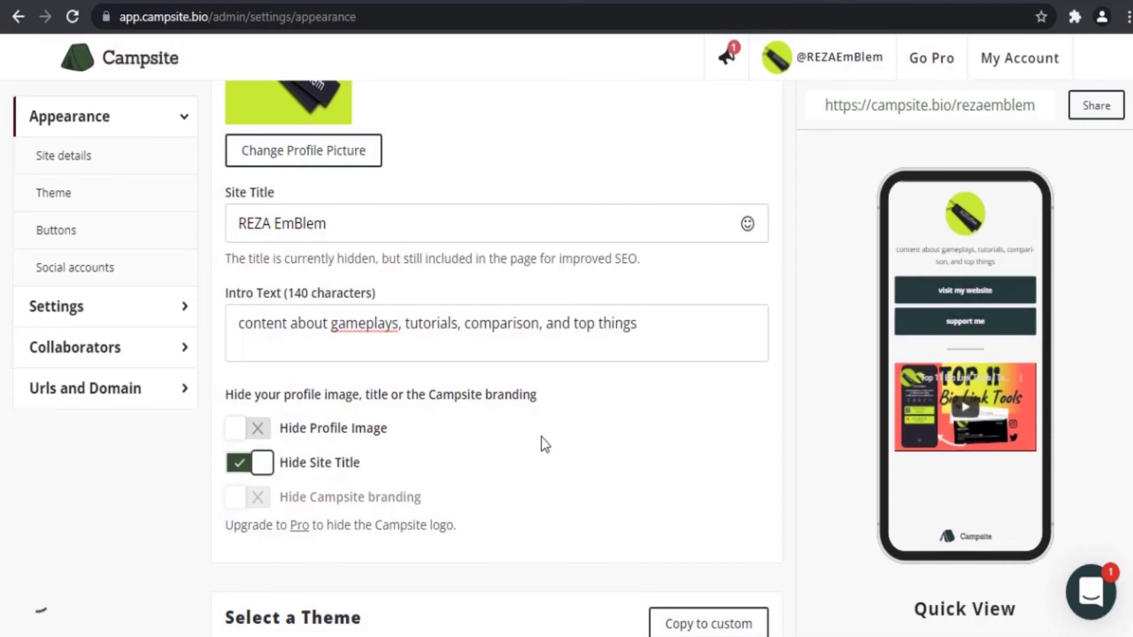
{"action": "left_click", "coordinate": [260, 465]}
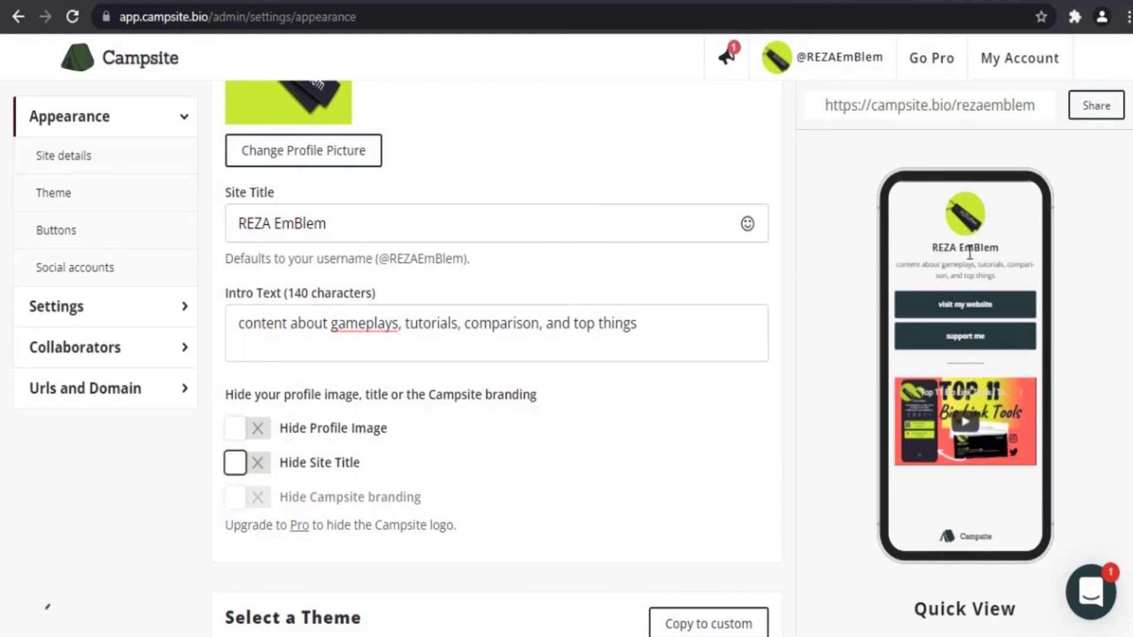
{"action": "left_click", "coordinate": [252, 428]}
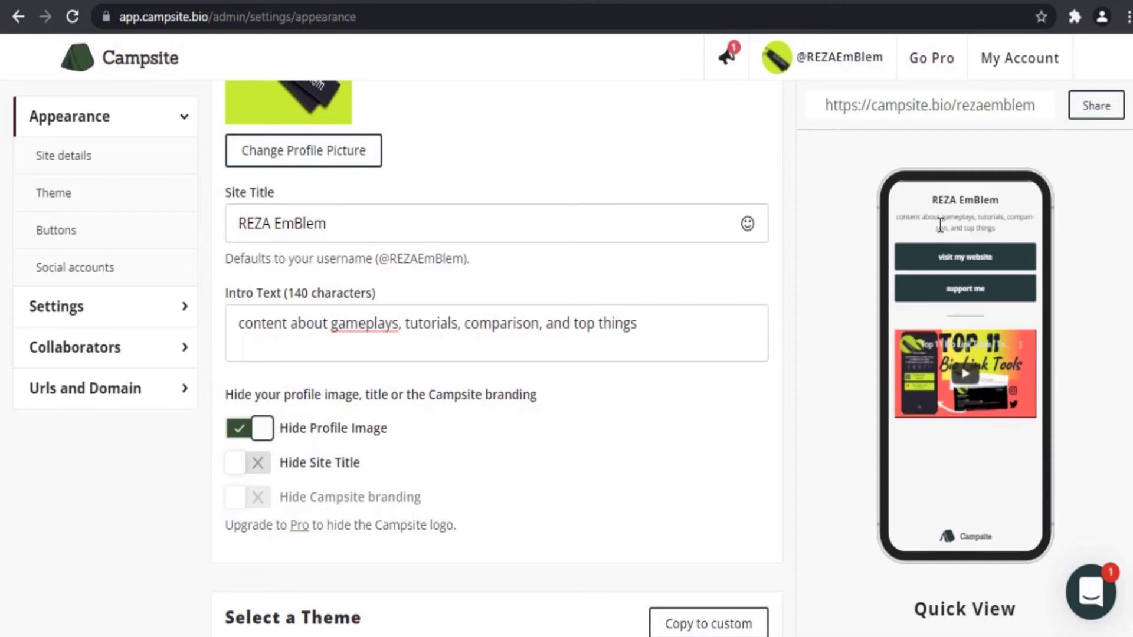
{"action": "left_click", "coordinate": [248, 429]}
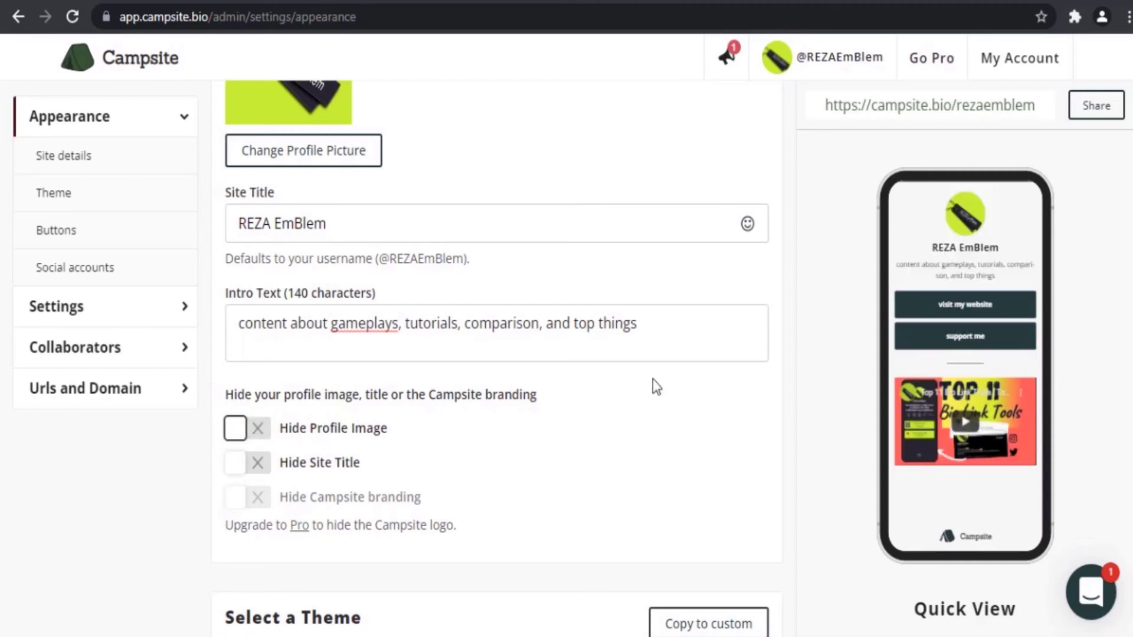
Step: Try the Light Forest and Wildberry themes, dismissing the theme editing tips
{"action": "scroll", "coordinate": [508, 458], "scroll_direction": "down", "scroll_amount": 5}
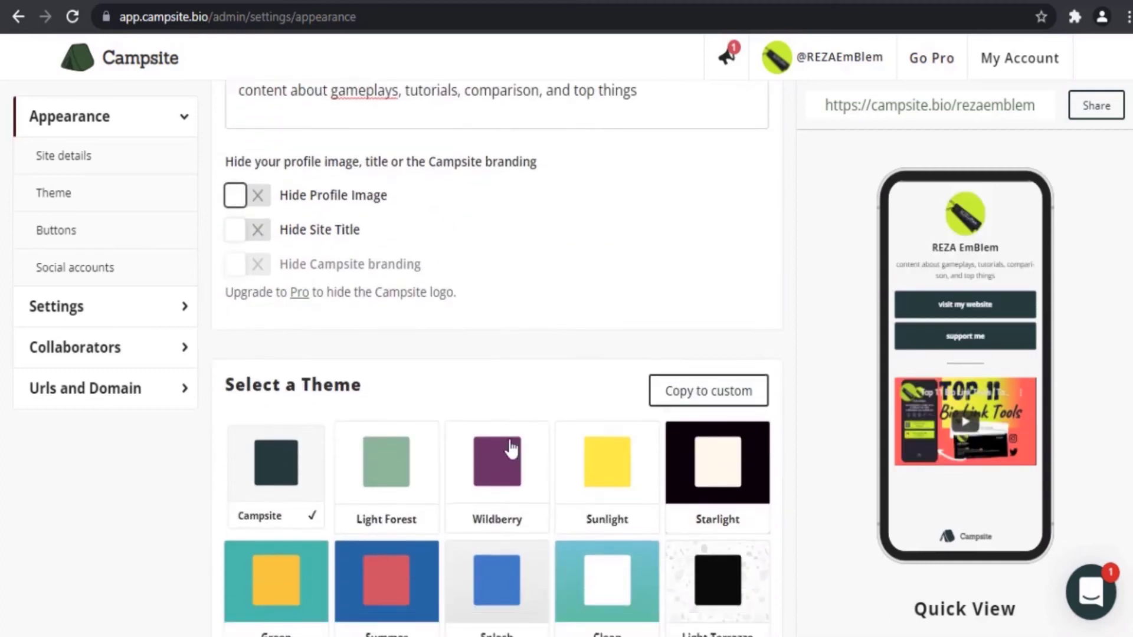
{"action": "scroll", "coordinate": [502, 432], "scroll_direction": "down", "scroll_amount": 2}
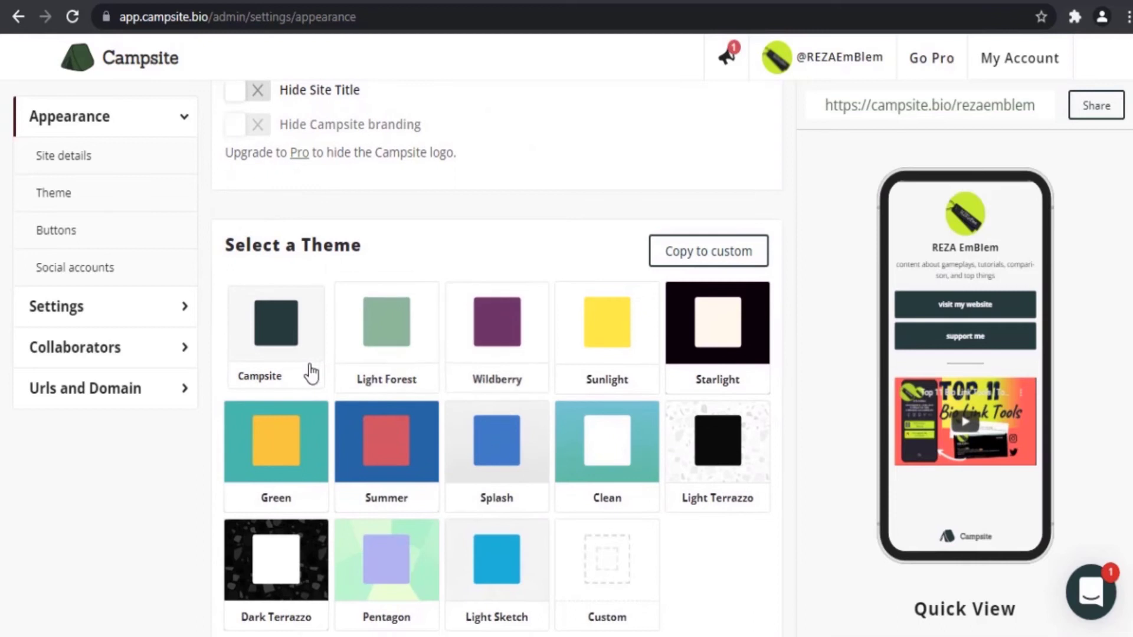
{"action": "scroll", "coordinate": [374, 354], "scroll_direction": "down", "scroll_amount": 1}
{"action": "left_click", "coordinate": [376, 353]}
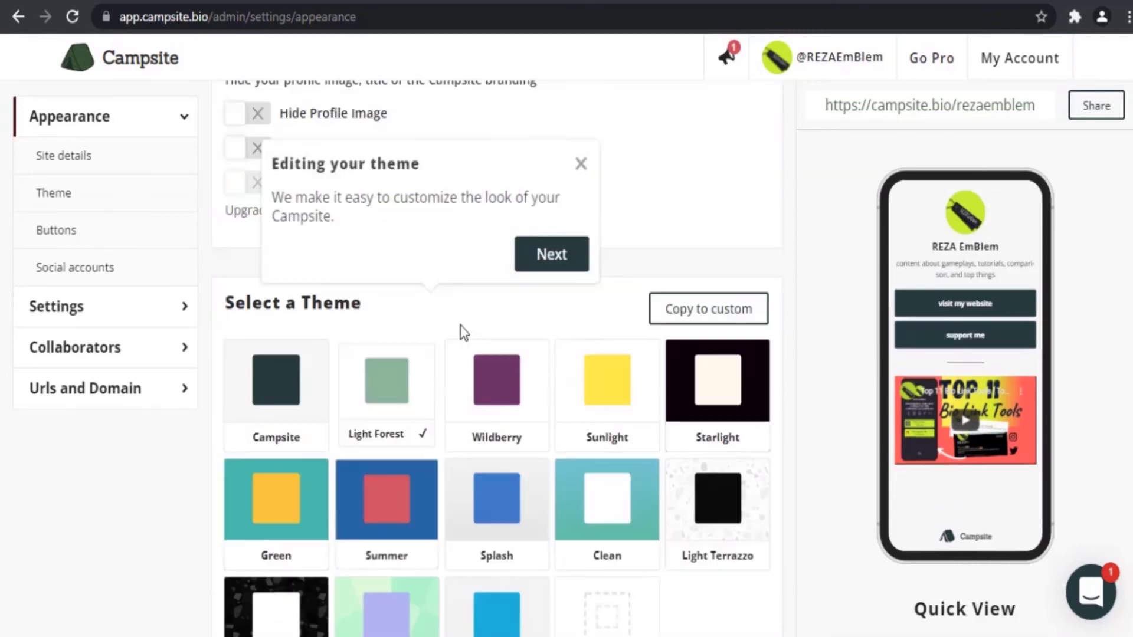
{"action": "left_click", "coordinate": [581, 165]}
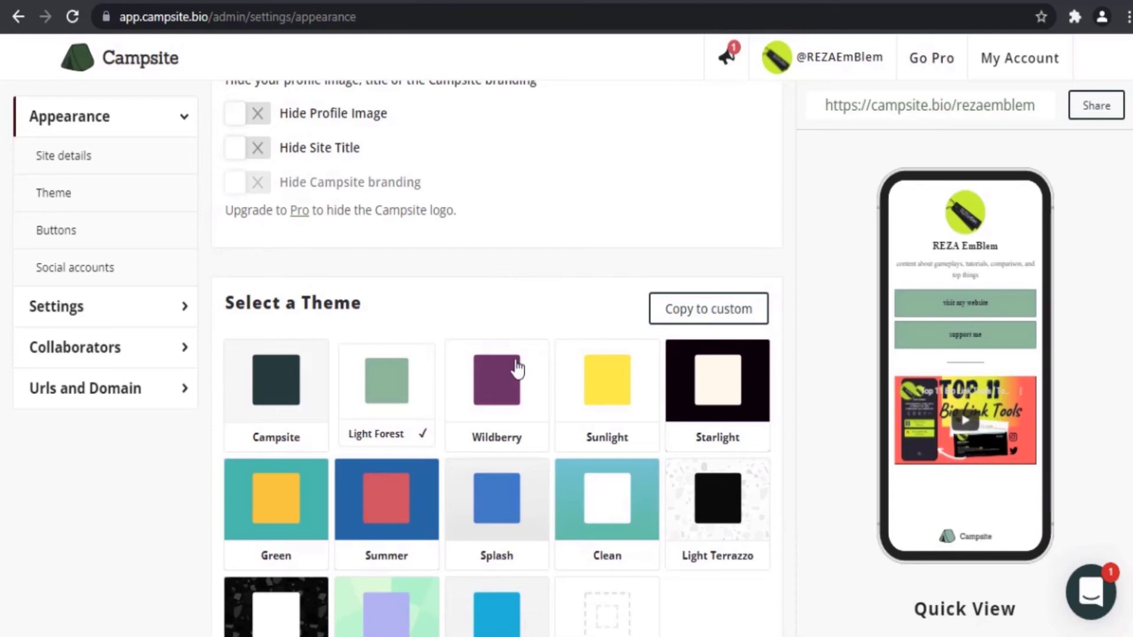
{"action": "left_click", "coordinate": [508, 397]}
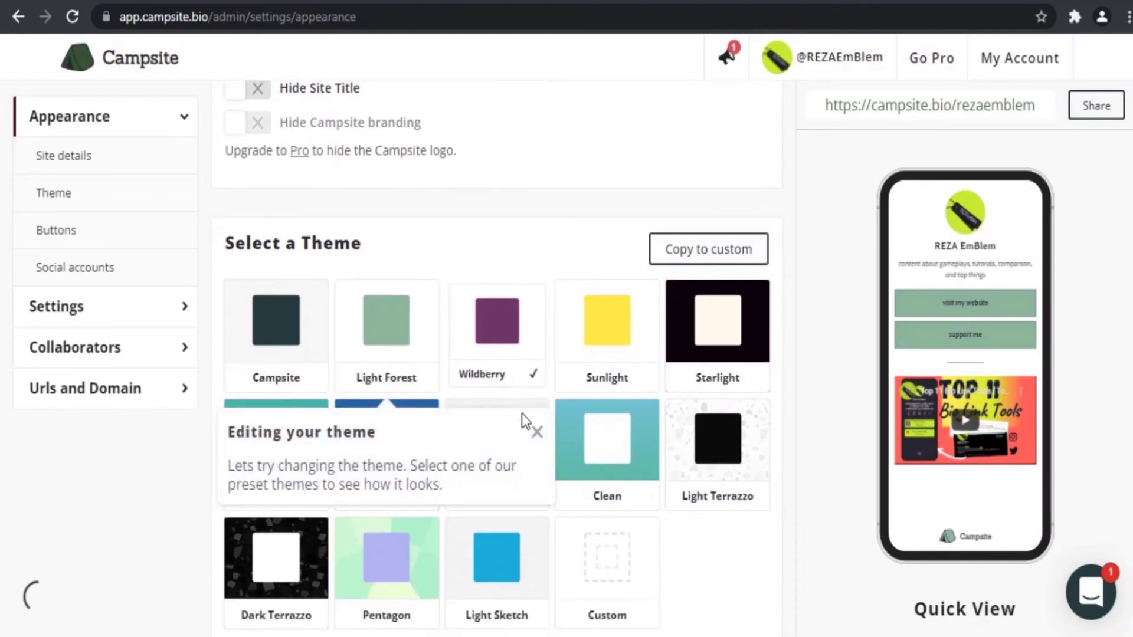
{"action": "left_click", "coordinate": [537, 432]}
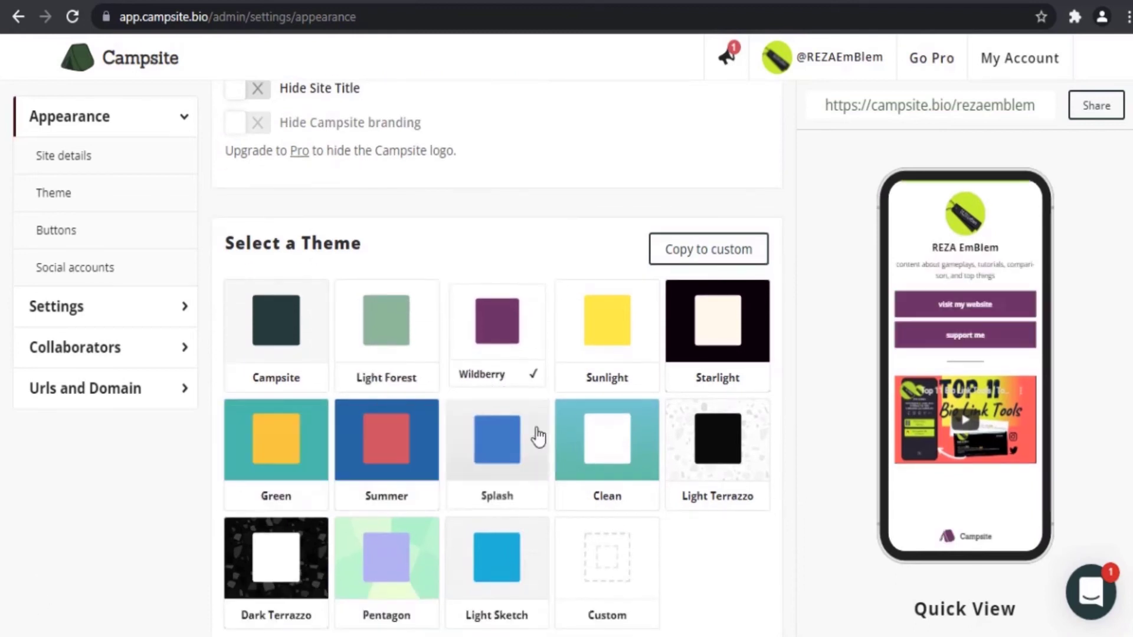
Step: Try the Sunlight, Clean, Pentagon and Green themes in turn
{"action": "left_click", "coordinate": [608, 364]}
{"action": "scroll", "coordinate": [609, 361], "scroll_direction": "down", "scroll_amount": 4}
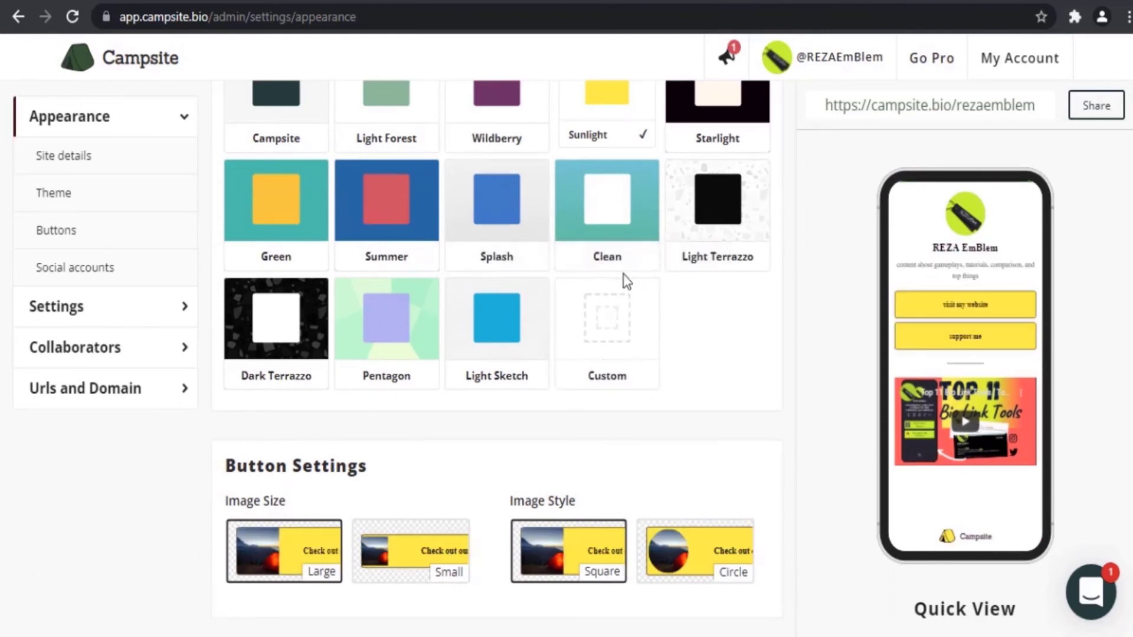
{"action": "left_click", "coordinate": [601, 230]}
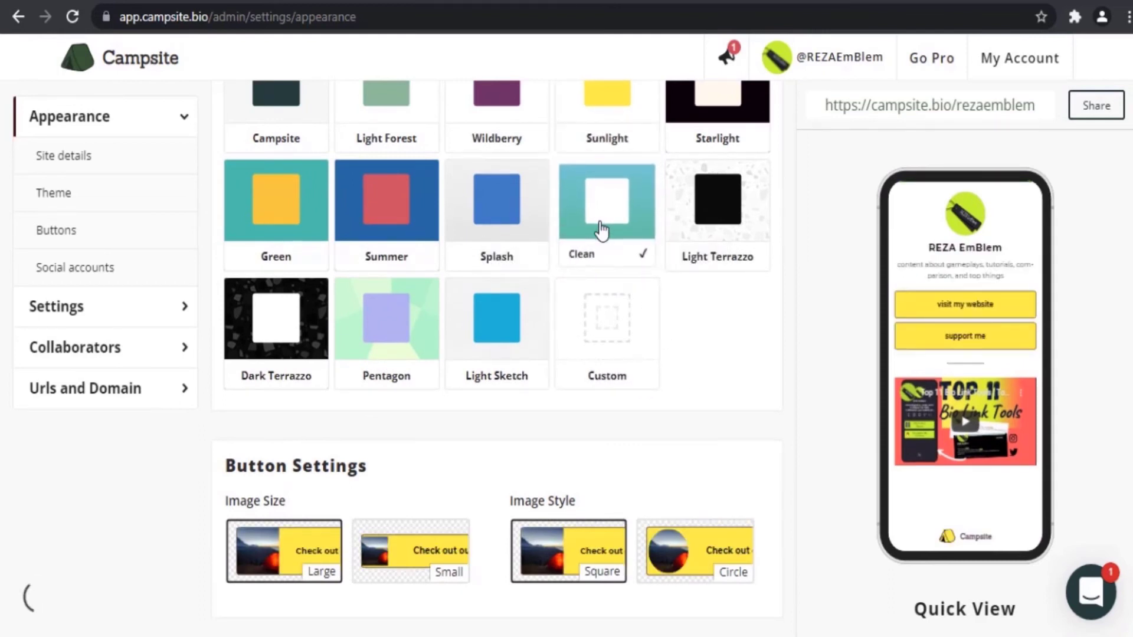
{"action": "left_click", "coordinate": [393, 332]}
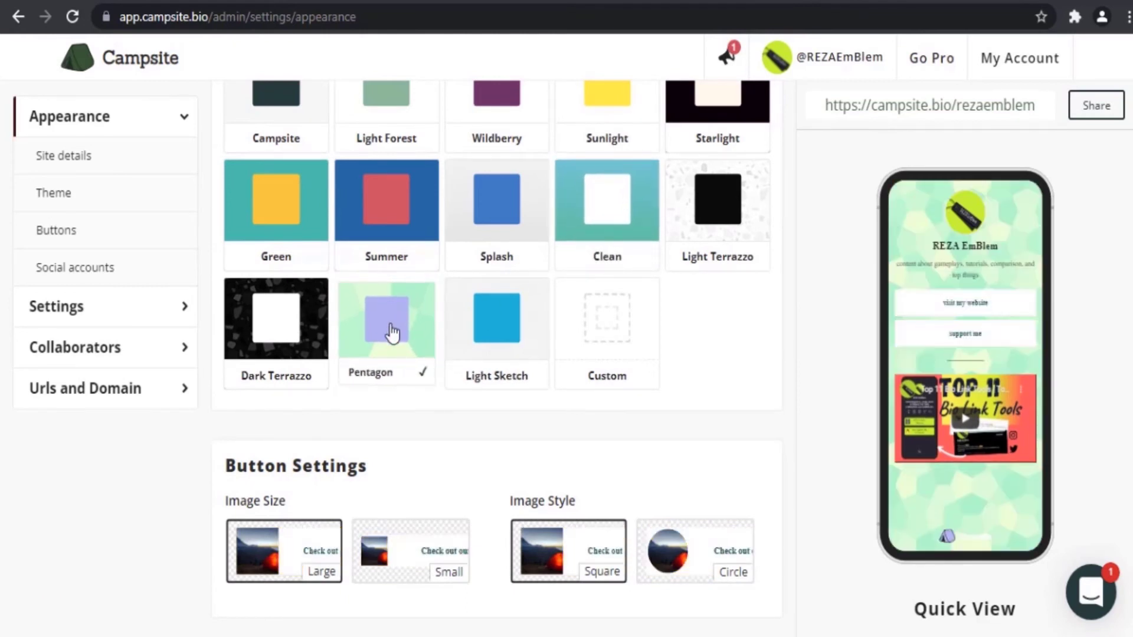
{"action": "left_click", "coordinate": [265, 217]}
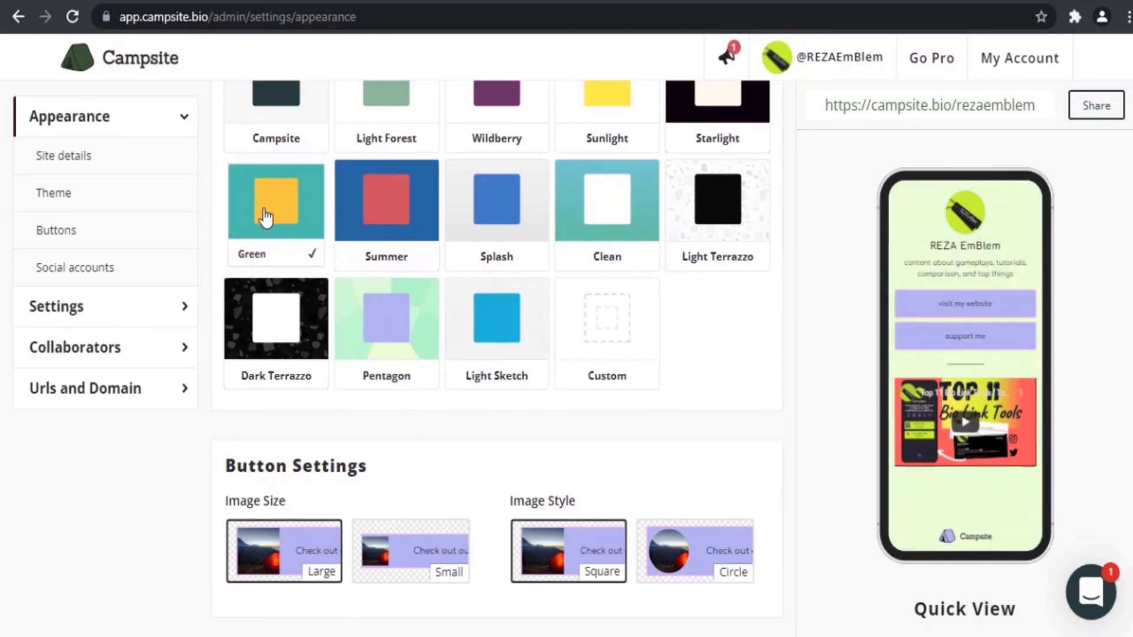
Step: Apply the Pentagon theme and set the button images to Small size with the Square style
{"action": "left_click", "coordinate": [380, 333]}
{"action": "scroll", "coordinate": [436, 442], "scroll_direction": "down", "scroll_amount": 2}
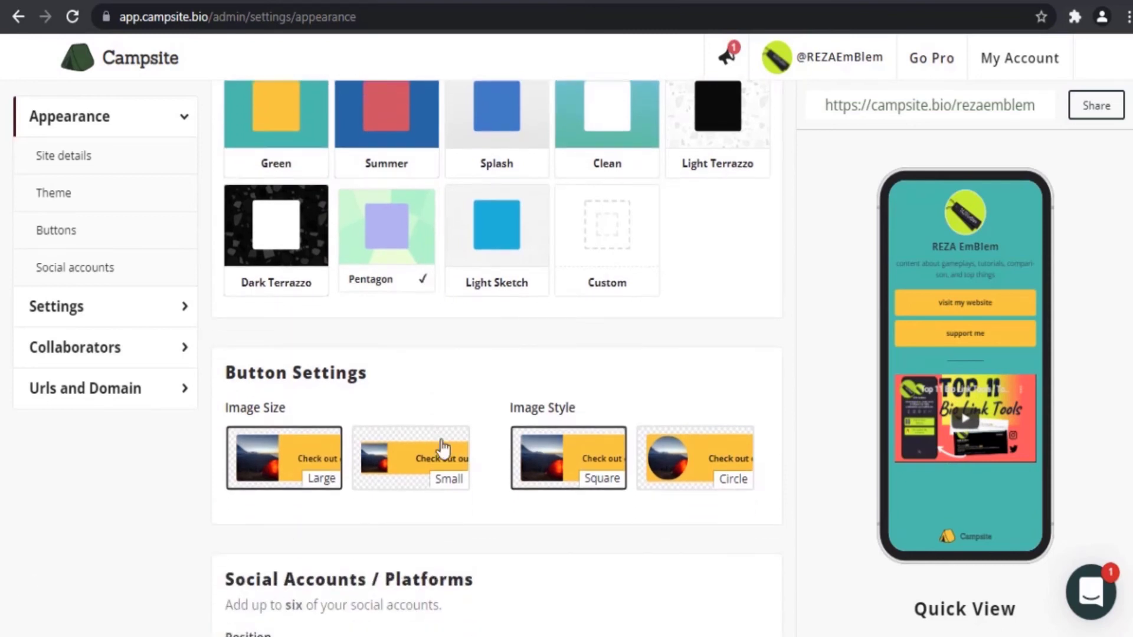
{"action": "scroll", "coordinate": [450, 524], "scroll_direction": "down", "scroll_amount": 2}
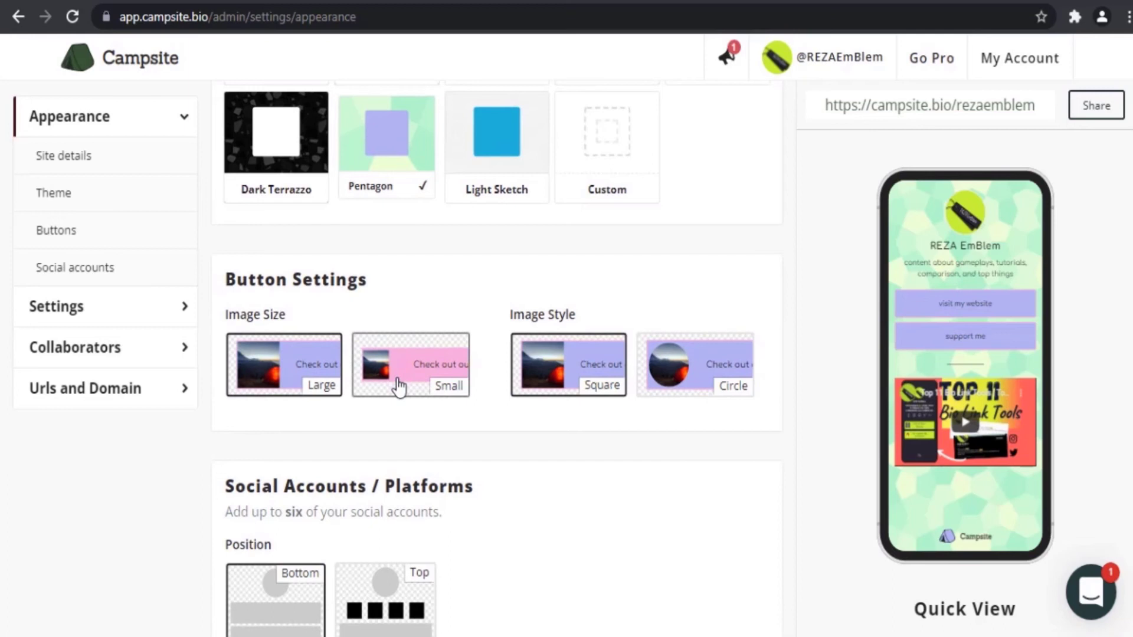
{"action": "left_click", "coordinate": [399, 387]}
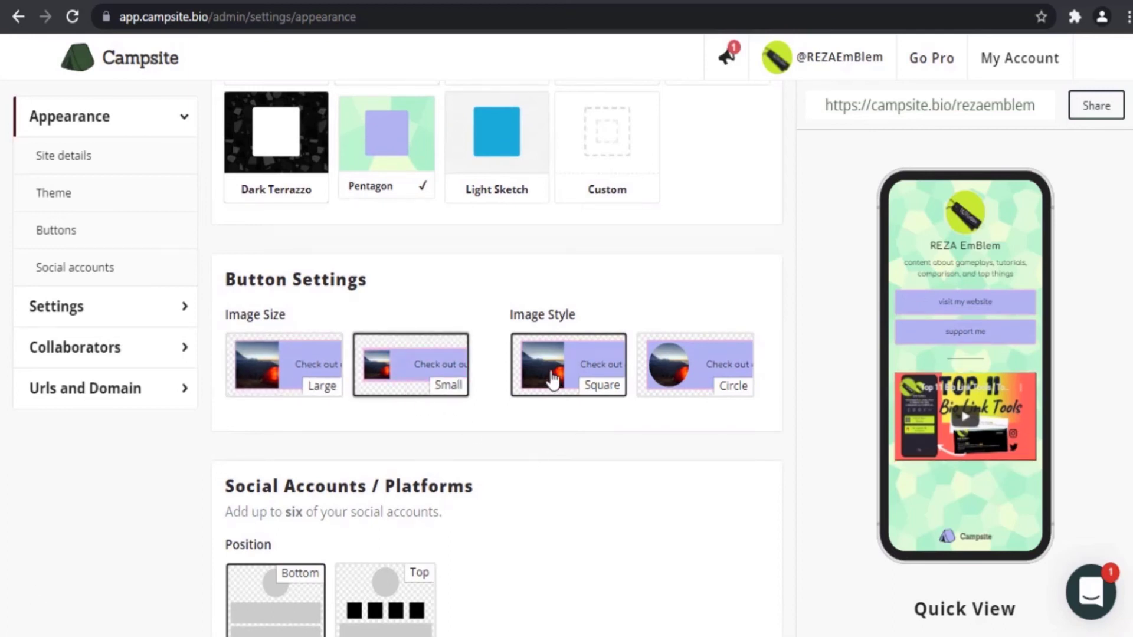
{"action": "left_click", "coordinate": [567, 385]}
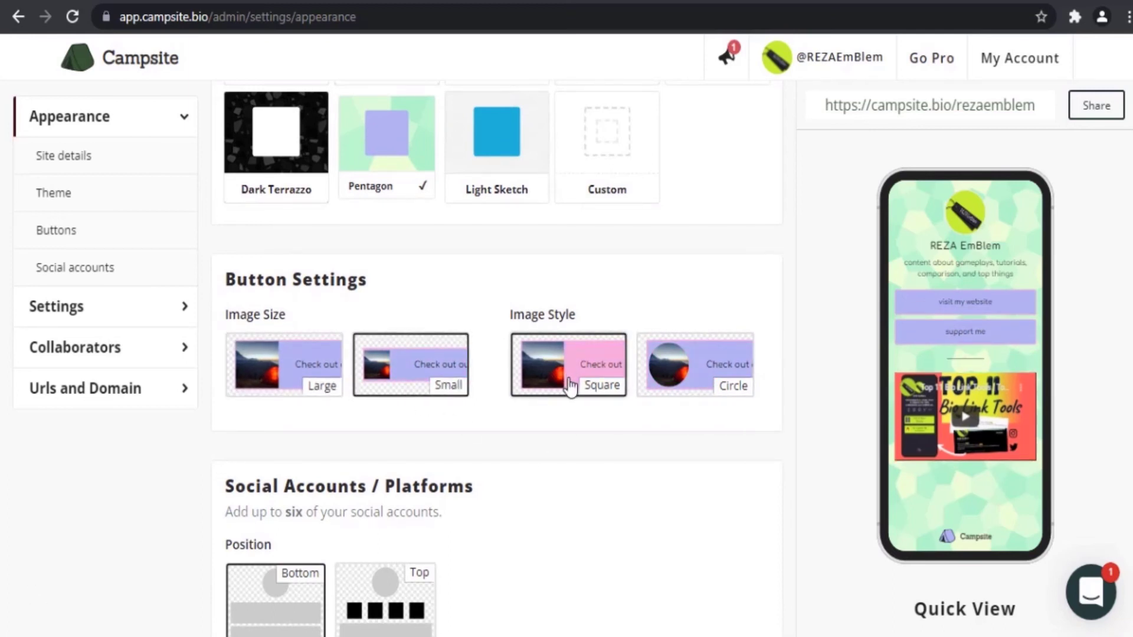
Step: Set the position of the social accounts to Top
{"action": "scroll", "coordinate": [653, 455], "scroll_direction": "down", "scroll_amount": 4}
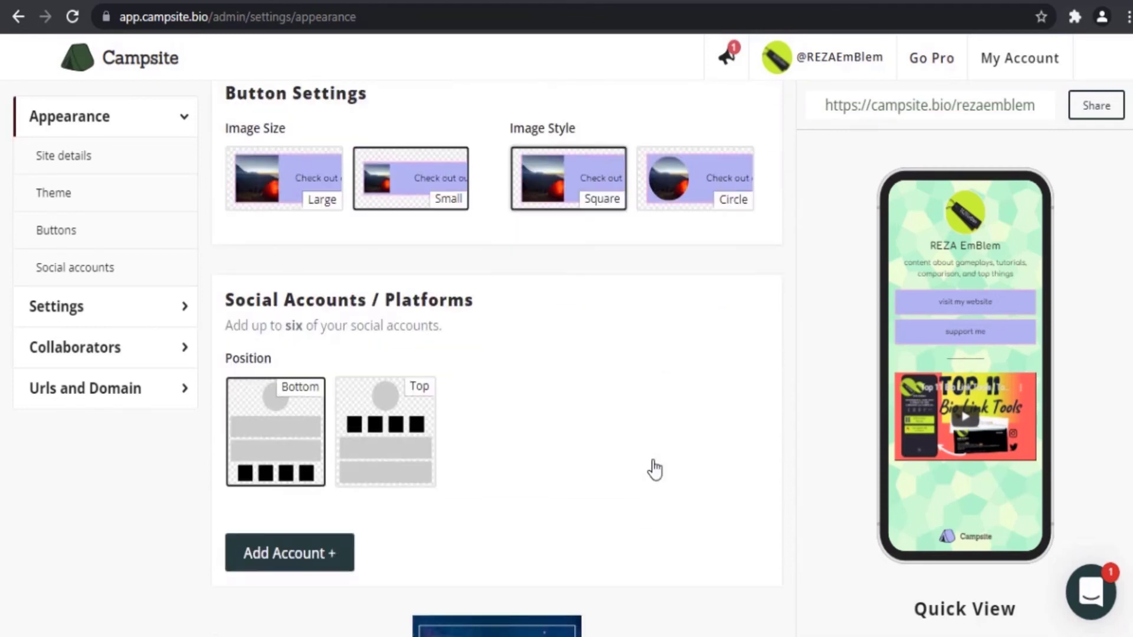
{"action": "scroll", "coordinate": [666, 429], "scroll_direction": "down", "scroll_amount": 2}
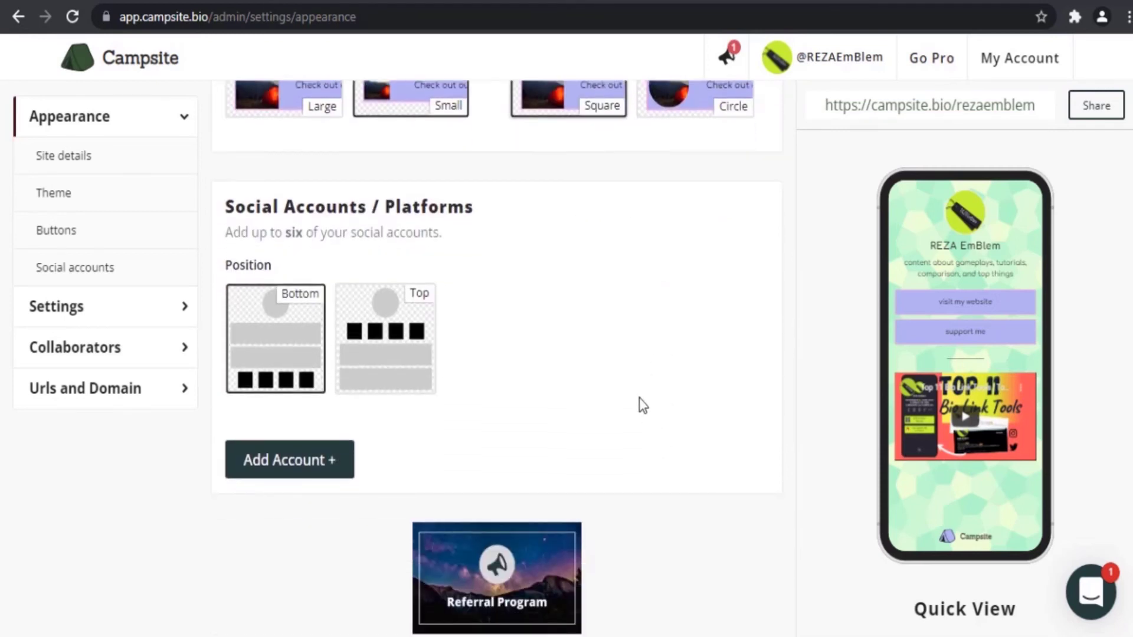
{"action": "left_click", "coordinate": [398, 312]}
{"action": "left_click", "coordinate": [304, 457]}
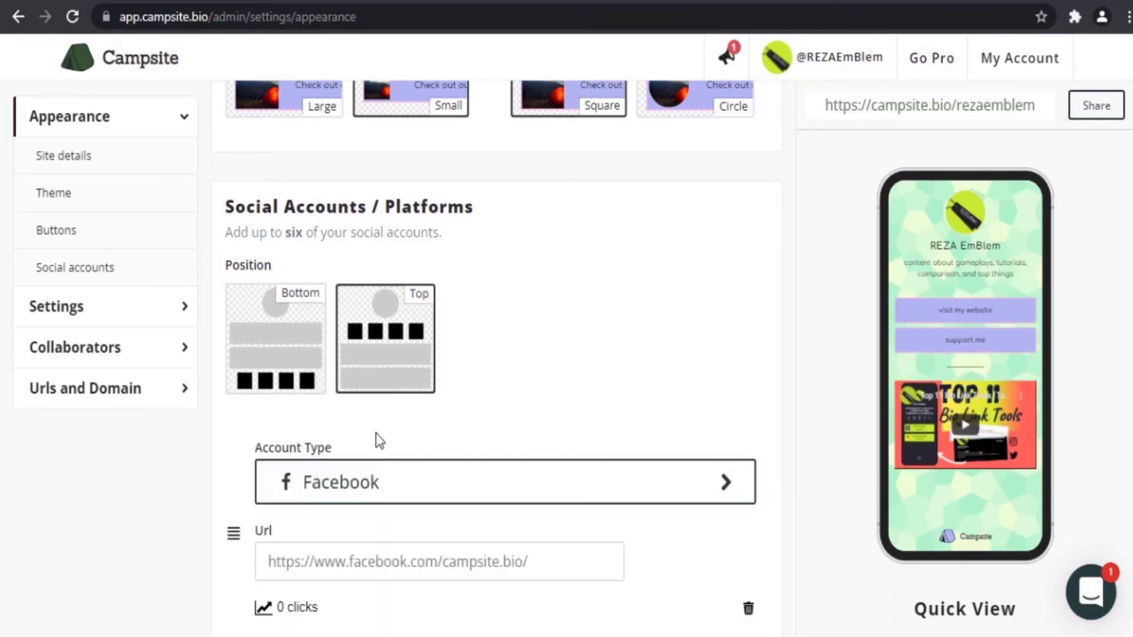
{"action": "scroll", "coordinate": [472, 440], "scroll_direction": "down", "scroll_amount": 2}
{"action": "left_click", "coordinate": [308, 636]}
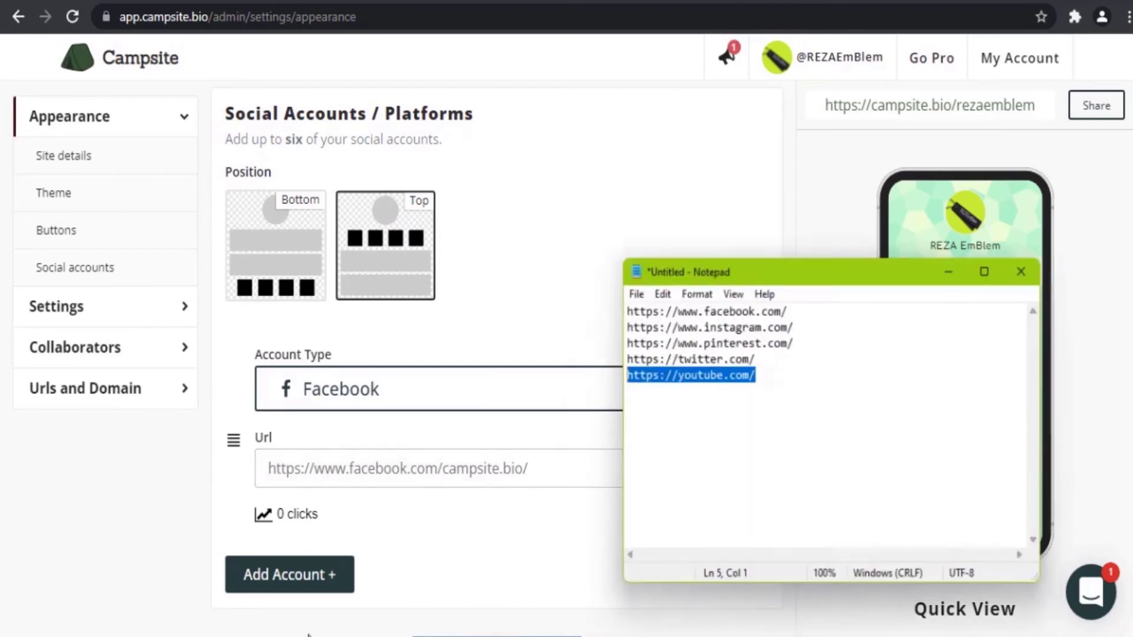
{"action": "left_click_drag", "start_coordinate": [817, 294], "coordinate": [630, 293]}
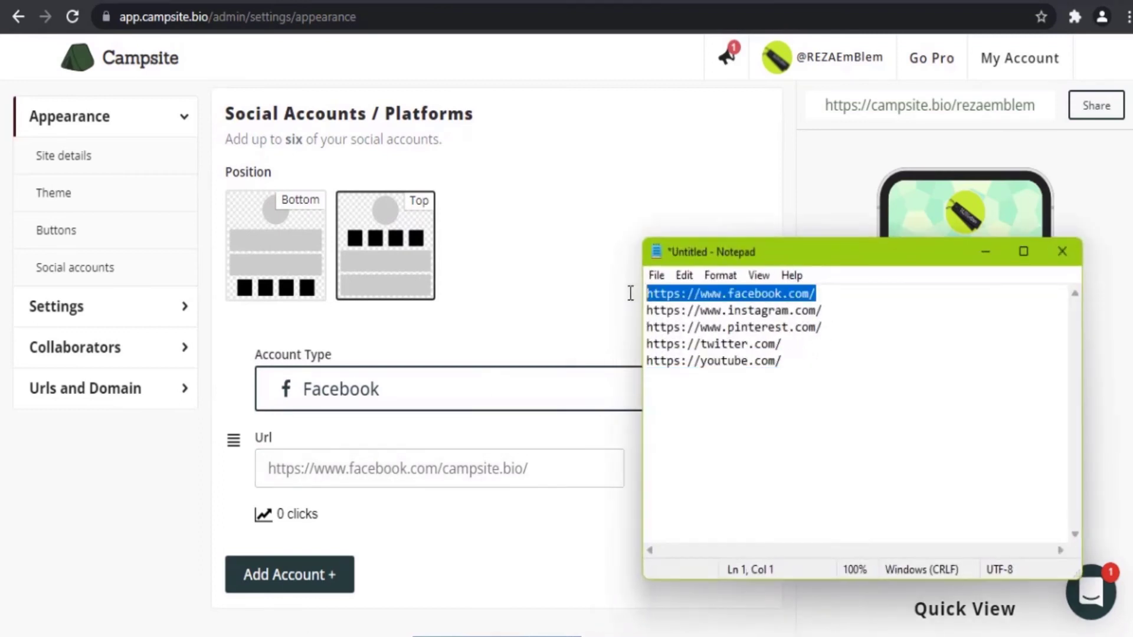
{"action": "left_click", "coordinate": [425, 473]}
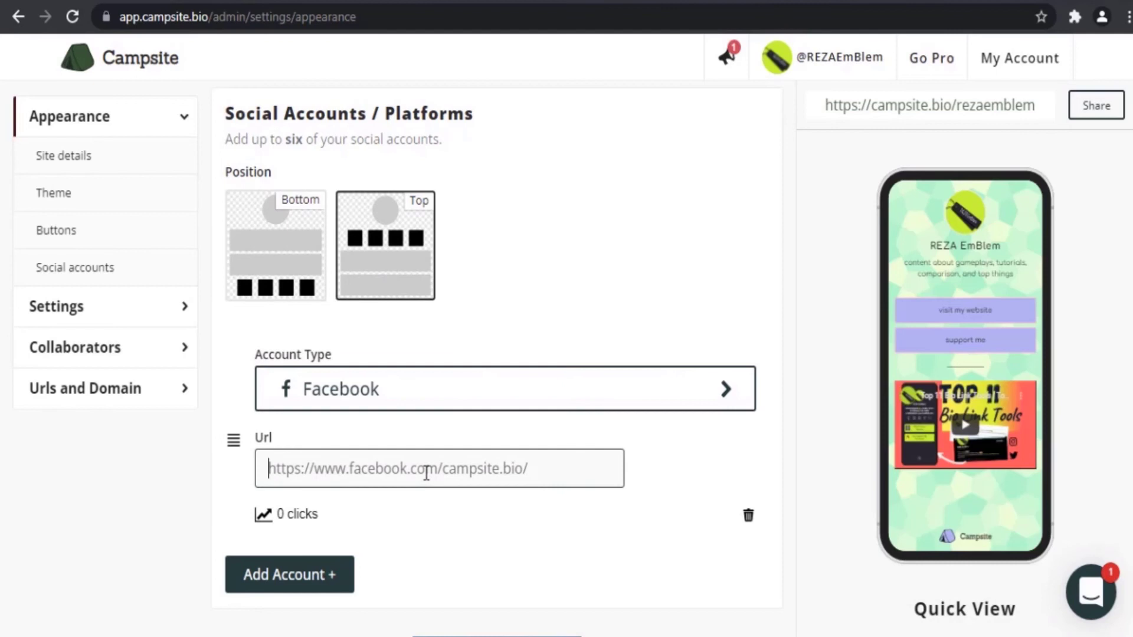
{"action": "type", "text": "https://www.facebook.com/"}
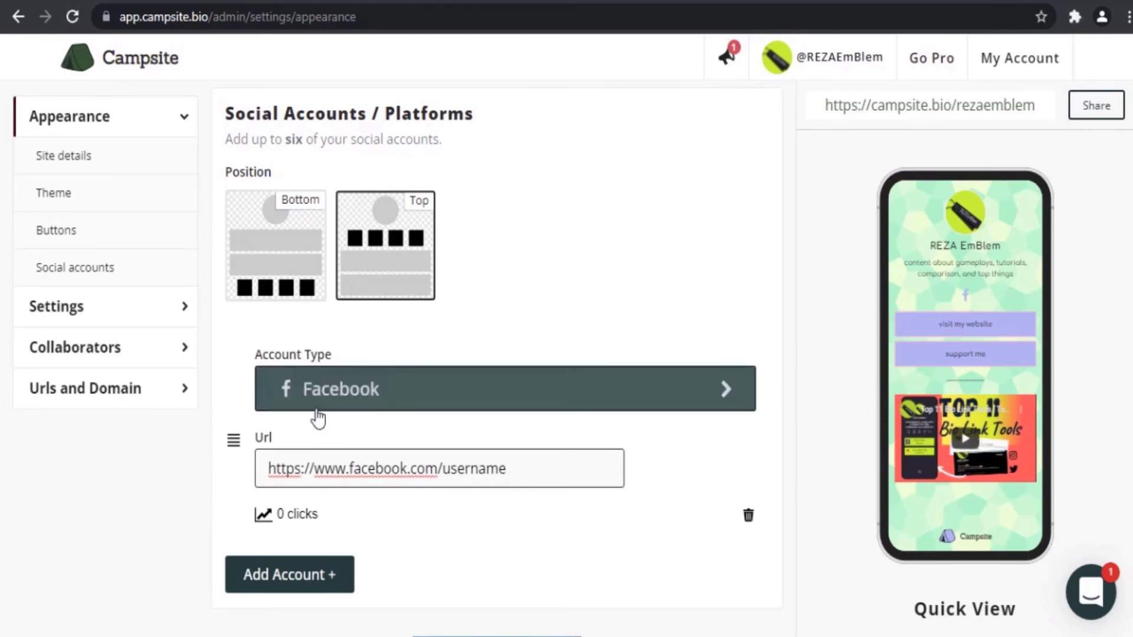
{"action": "scroll", "coordinate": [318, 443], "scroll_direction": "down", "scroll_amount": 2}
{"action": "left_click", "coordinate": [307, 478]}
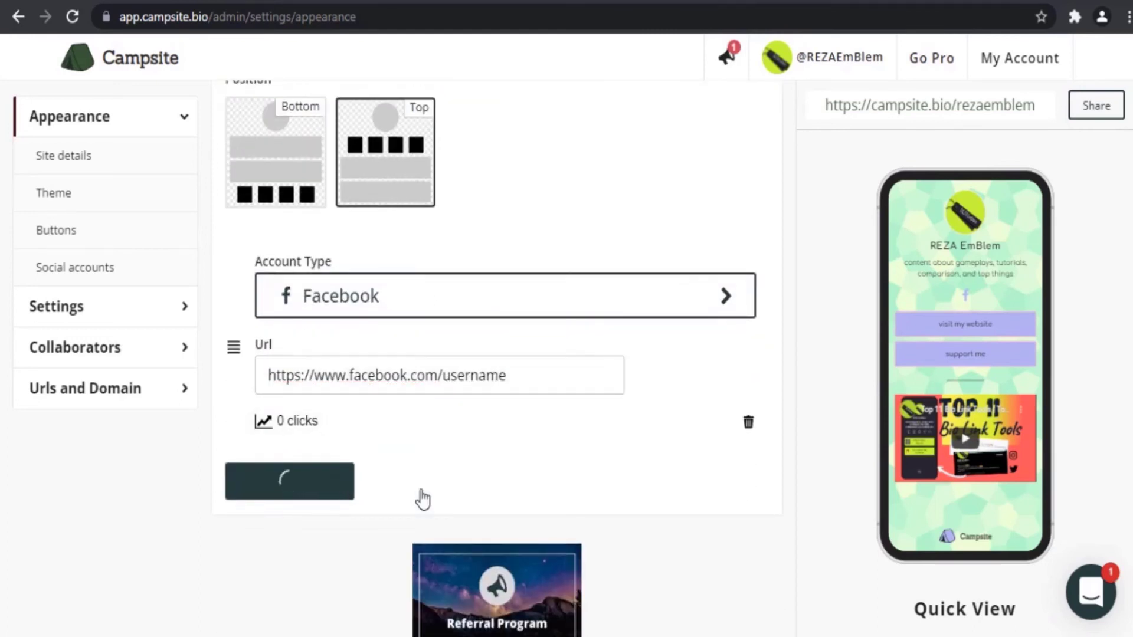
{"action": "scroll", "coordinate": [601, 430], "scroll_direction": "down", "scroll_amount": 2}
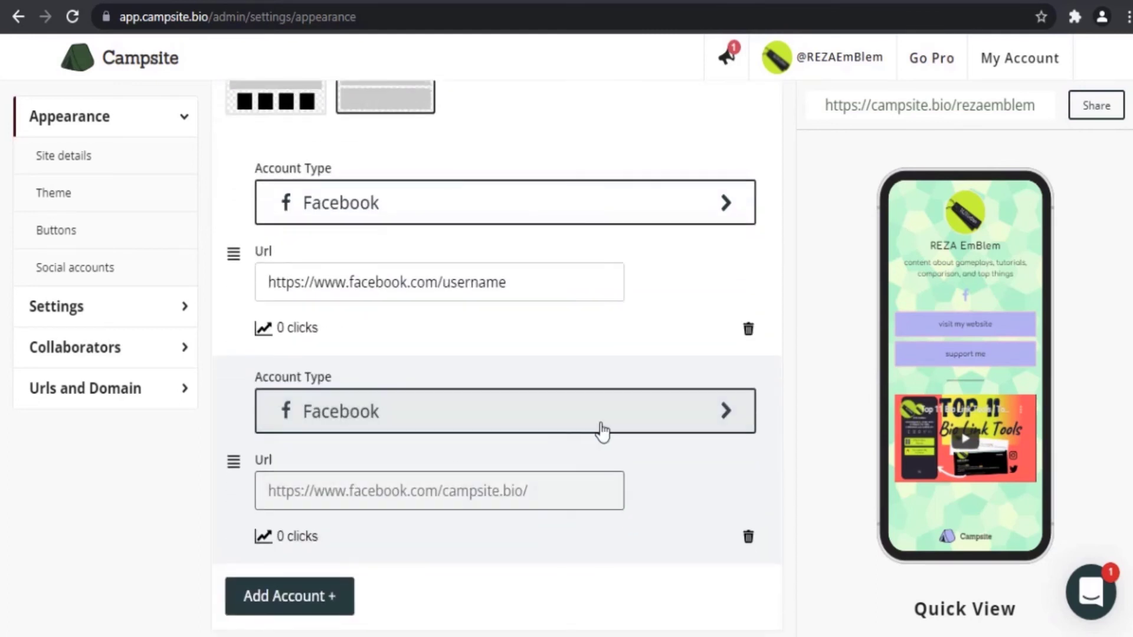
{"action": "left_click", "coordinate": [705, 433]}
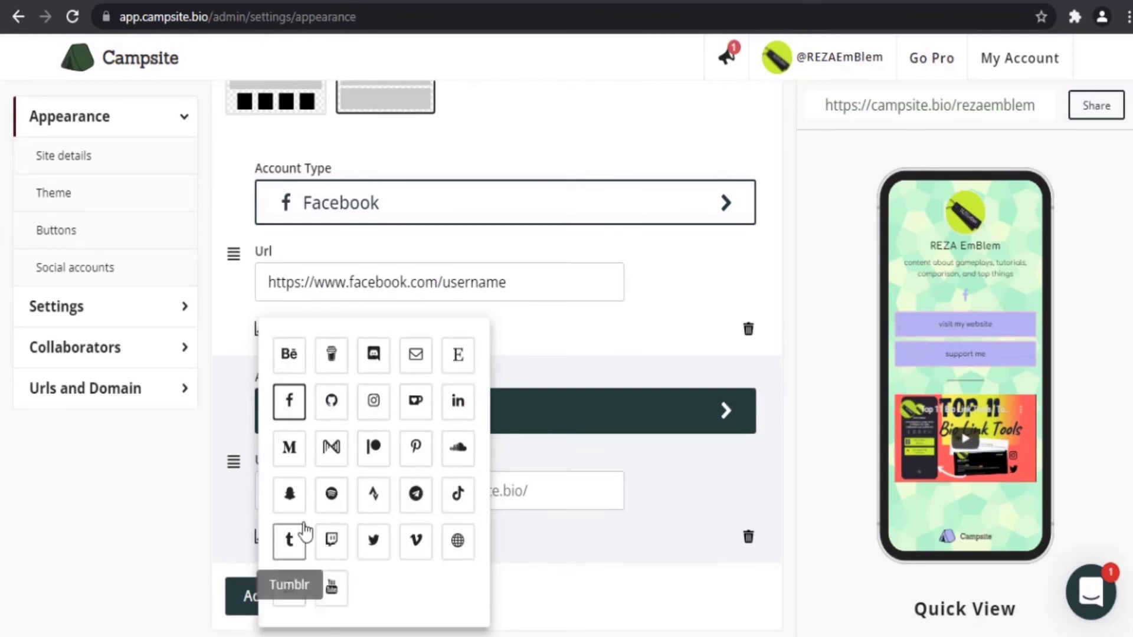
{"action": "left_click", "coordinate": [374, 402]}
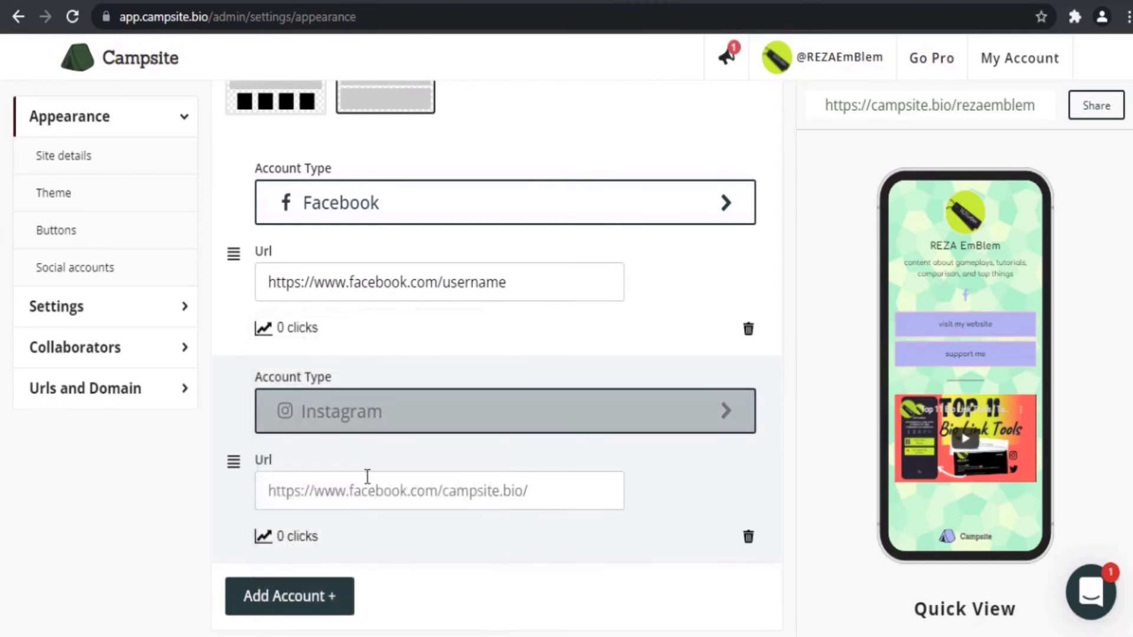
{"action": "key", "text": "alt+Tab"}
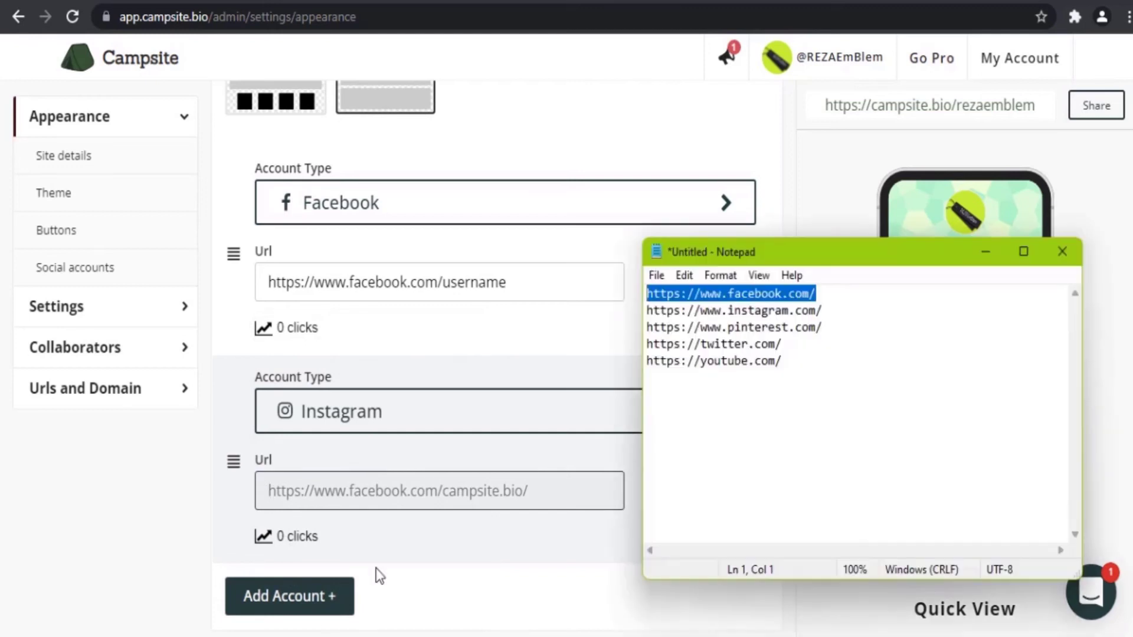
{"action": "left_click_drag", "start_coordinate": [820, 311], "coordinate": [639, 312]}
{"action": "key", "text": "ctrl+c"}
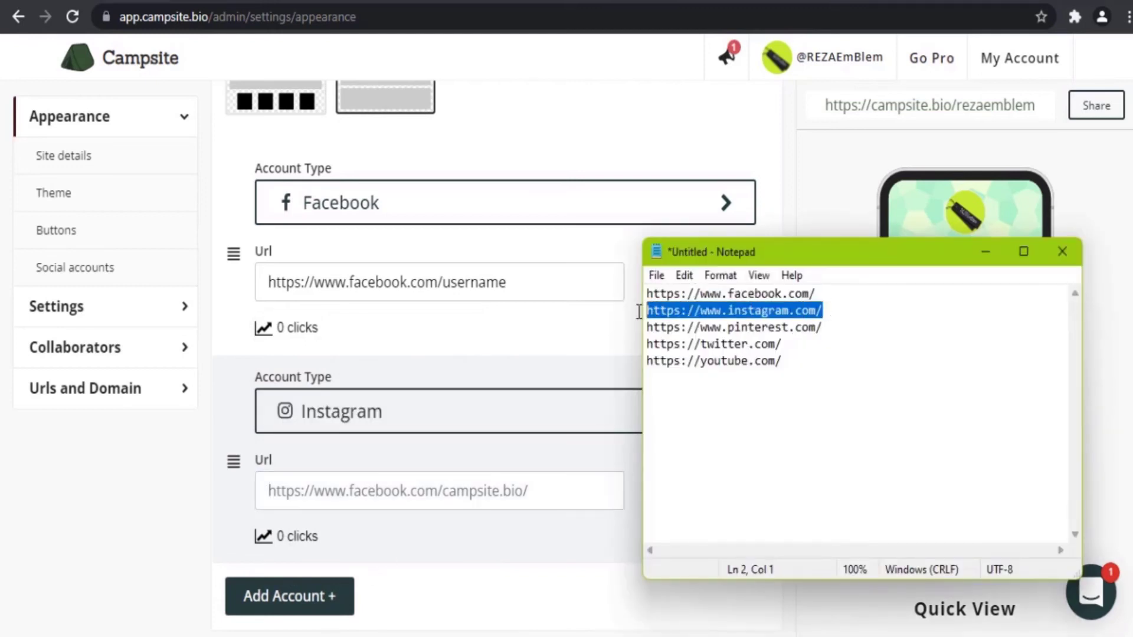
{"action": "left_click", "coordinate": [418, 488]}
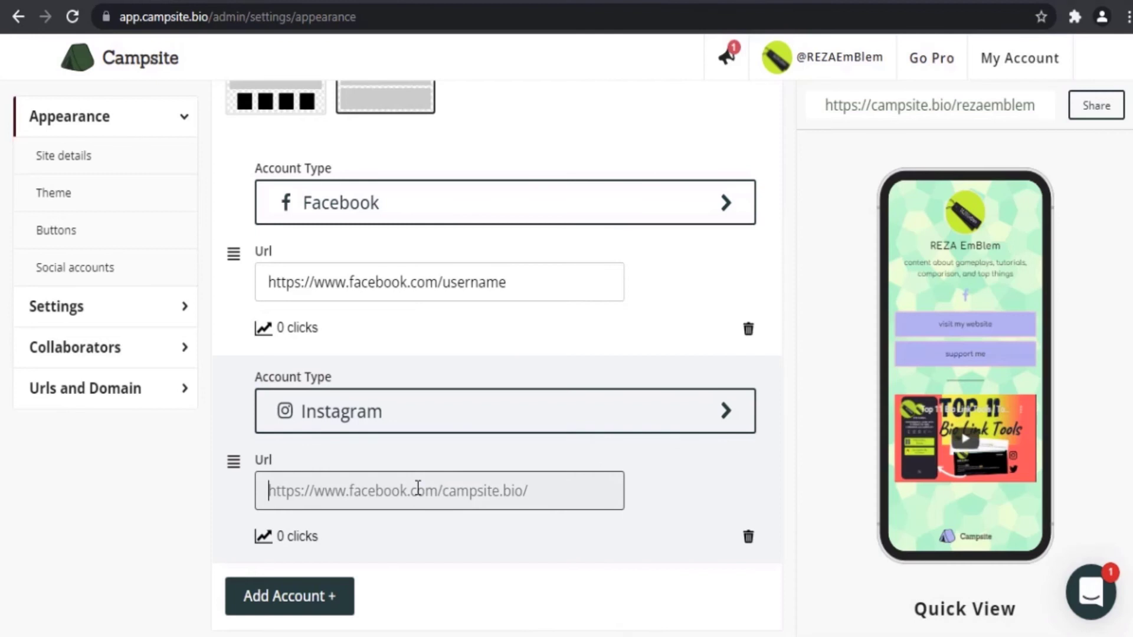
{"action": "key", "text": "ctrl+v"}
{"action": "type", "text": "usern"}
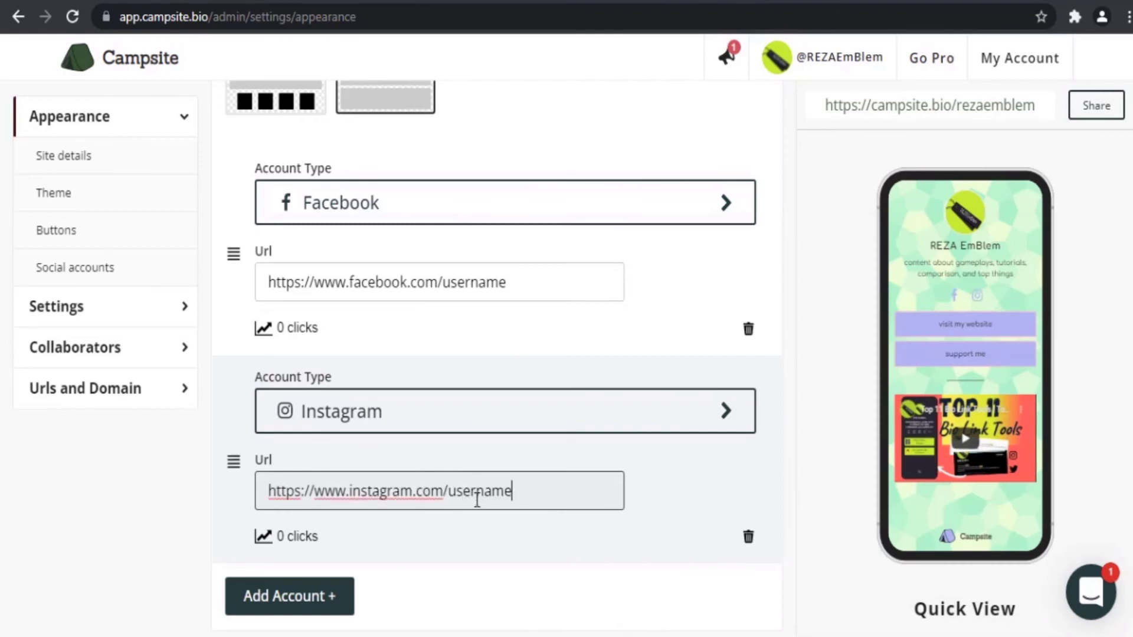
{"action": "left_click", "coordinate": [352, 601]}
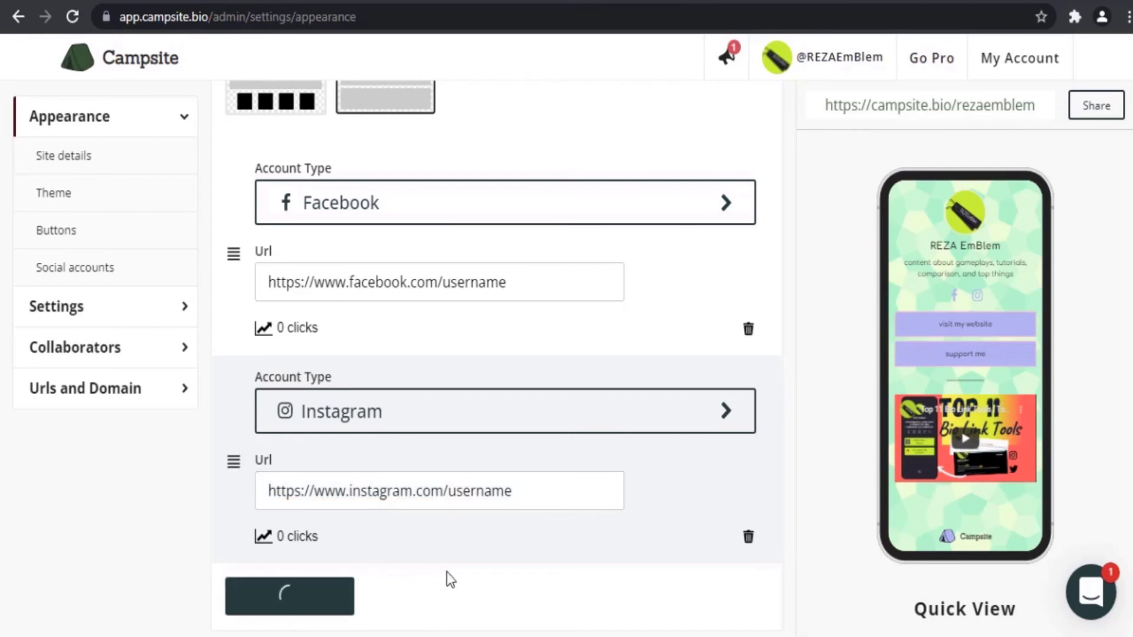
{"action": "scroll", "coordinate": [451, 570], "scroll_direction": "down", "scroll_amount": 2}
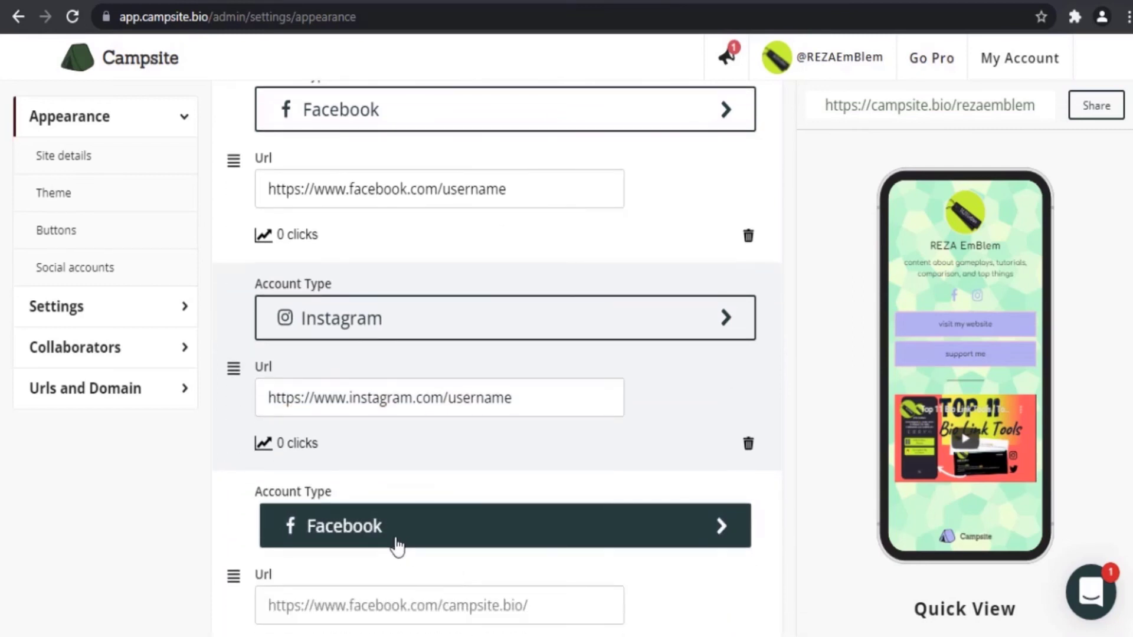
{"action": "left_click", "coordinate": [395, 543]}
{"action": "left_click", "coordinate": [417, 449]}
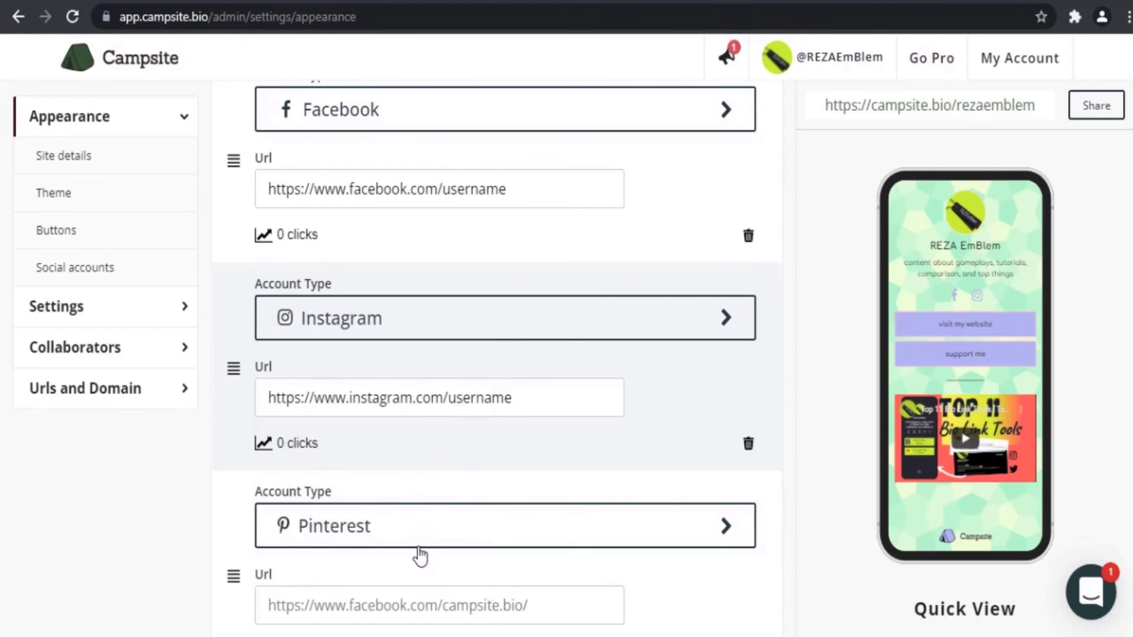
{"action": "key", "text": "alt+Tab"}
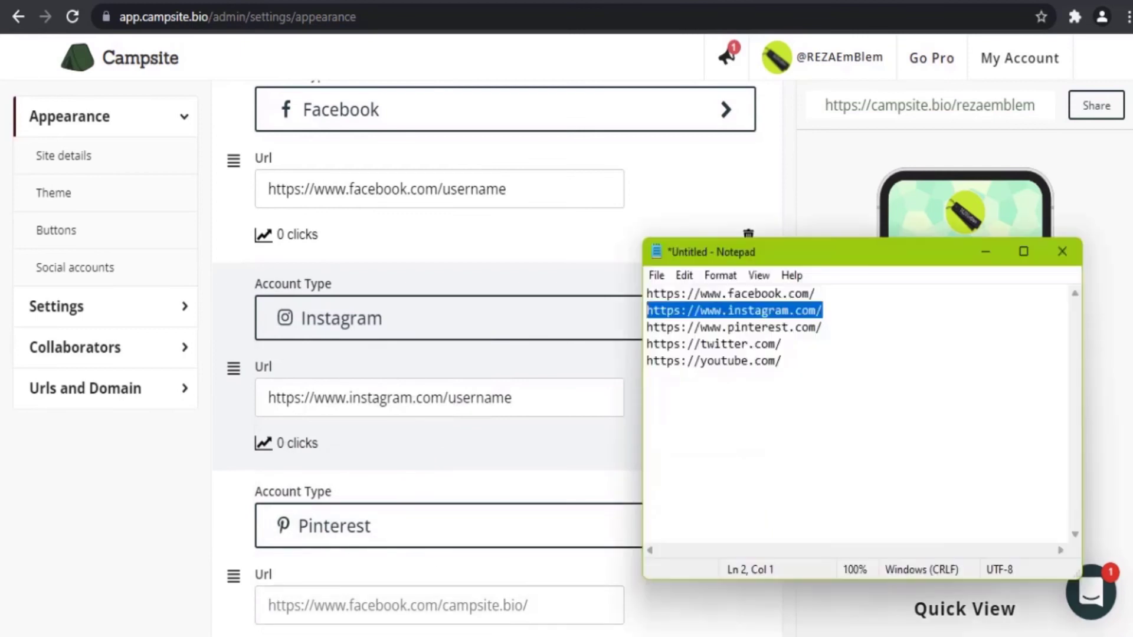
{"action": "left_click", "coordinate": [822, 327]}
{"action": "left_click", "coordinate": [644, 333], "text": "shift"}
{"action": "key", "text": "ctrl+c"}
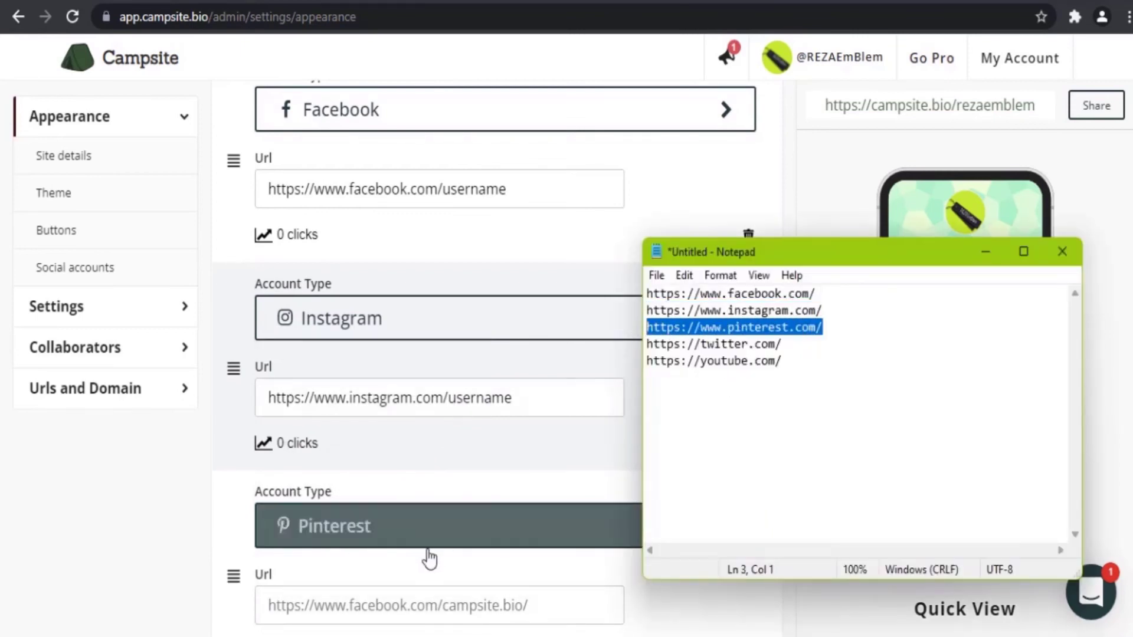
{"action": "left_click", "coordinate": [404, 603]}
{"action": "key", "text": "ctrl+v"}
{"action": "scroll", "coordinate": [559, 584], "scroll_direction": "down", "scroll_amount": 5}
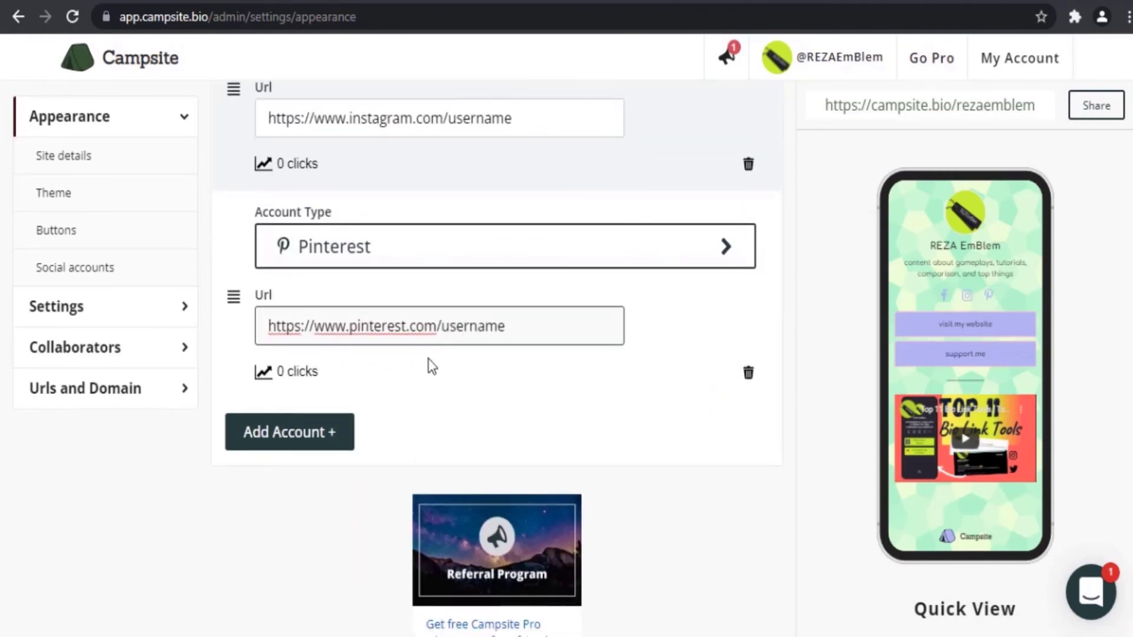
{"action": "left_click", "coordinate": [317, 444]}
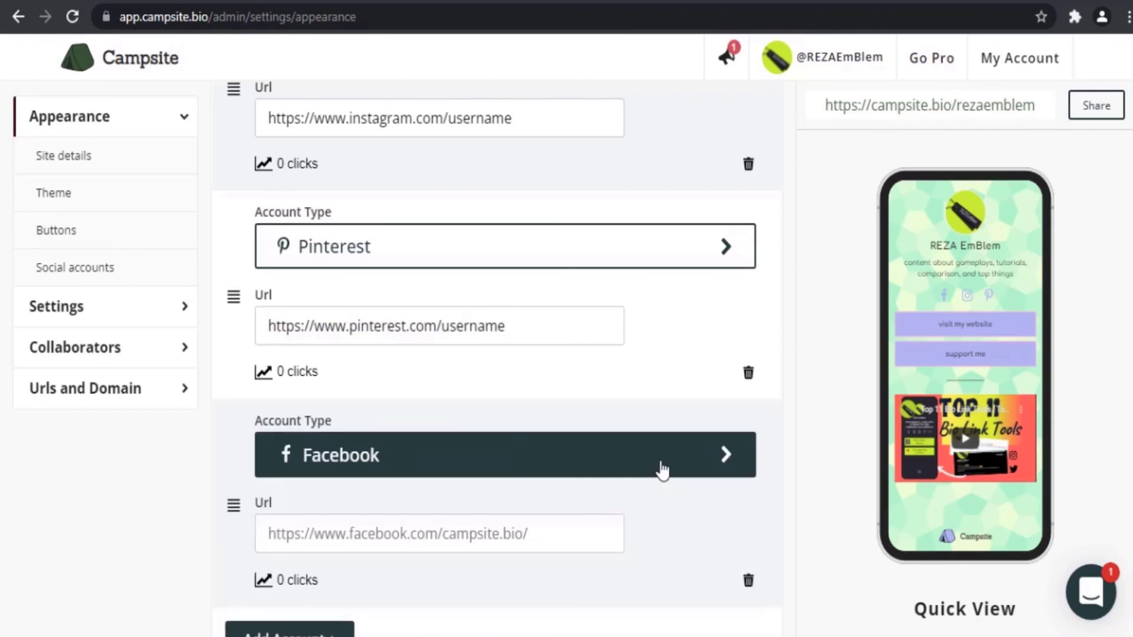
{"action": "left_click", "coordinate": [659, 468]}
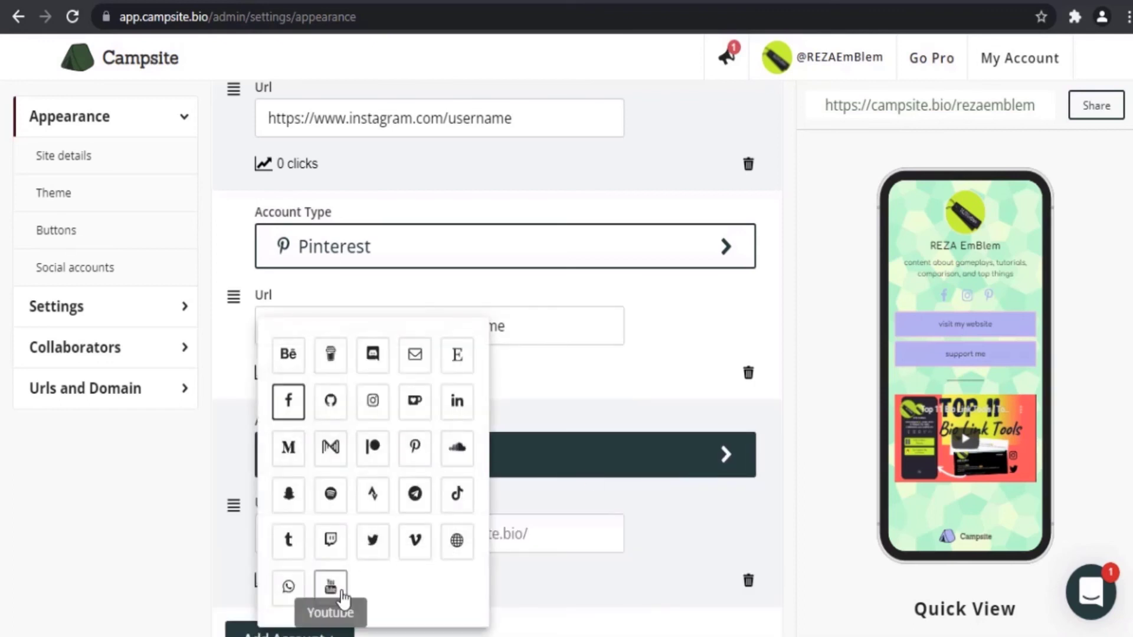
{"action": "left_click", "coordinate": [337, 591]}
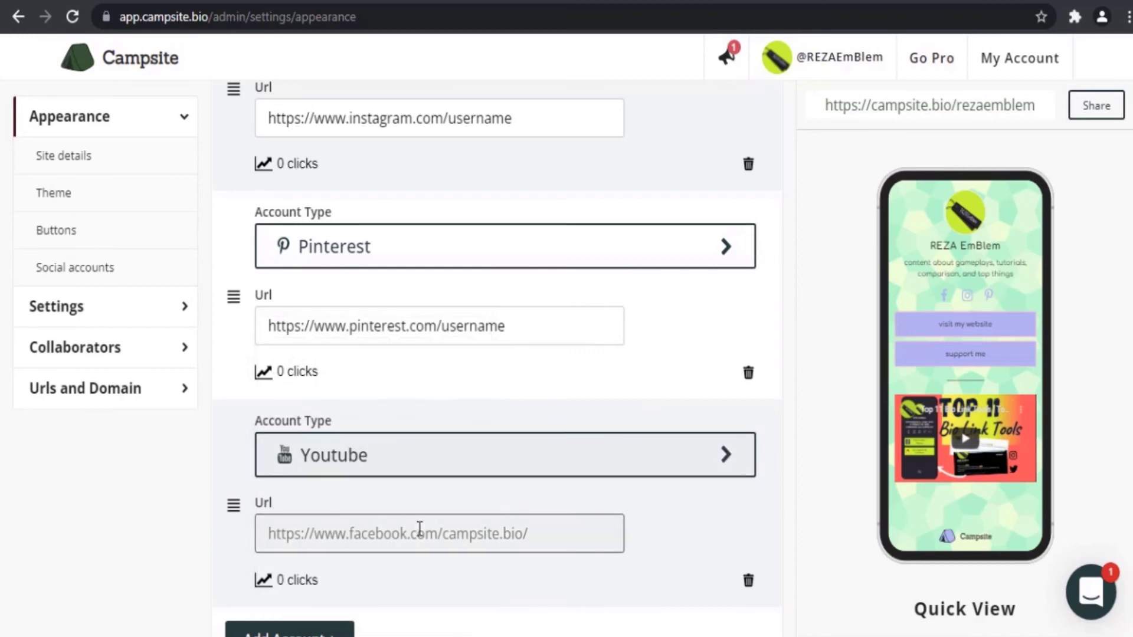
{"action": "key", "text": "alt+Tab"}
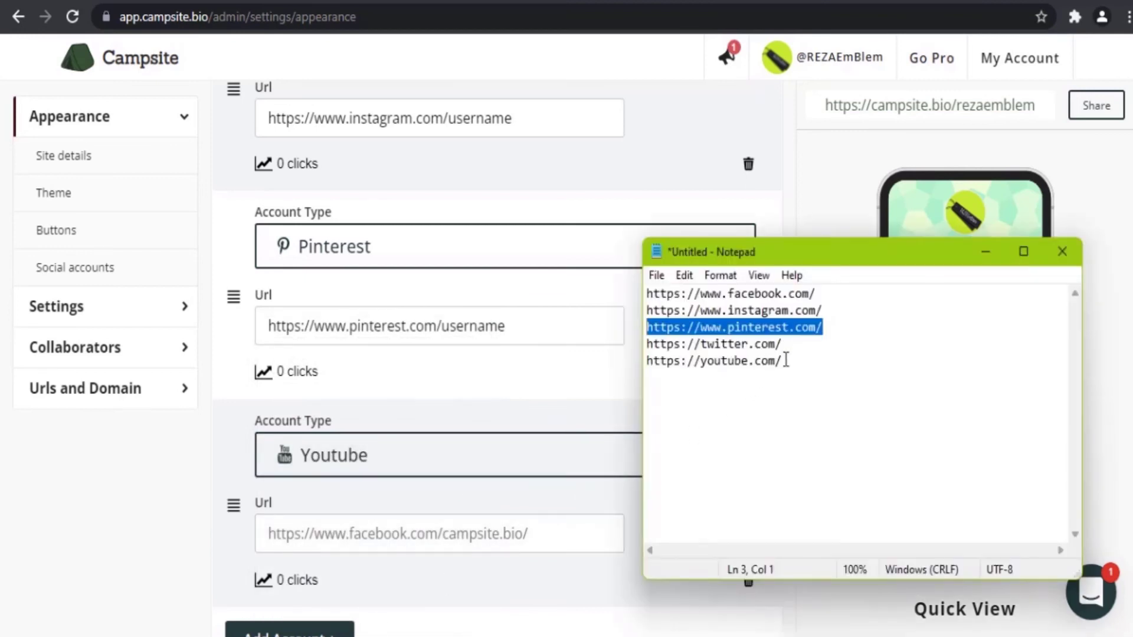
{"action": "left_click_drag", "start_coordinate": [786, 360], "coordinate": [608, 362]}
{"action": "key", "text": "ctrl+c"}
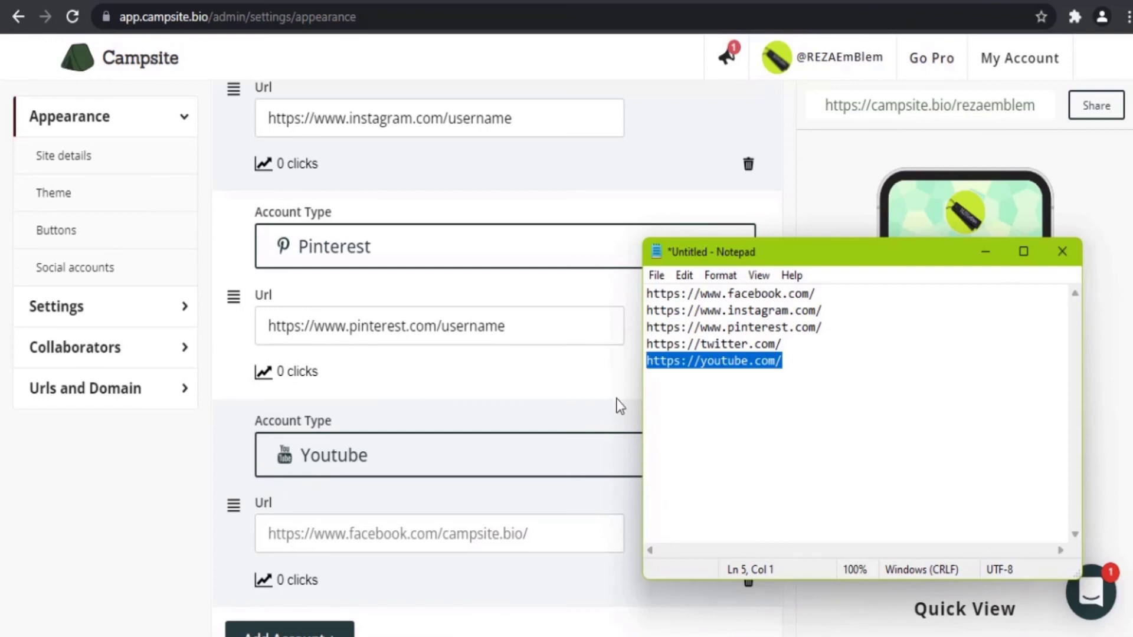
{"action": "left_click", "coordinate": [398, 530]}
{"action": "key", "text": "ctrl+v"}
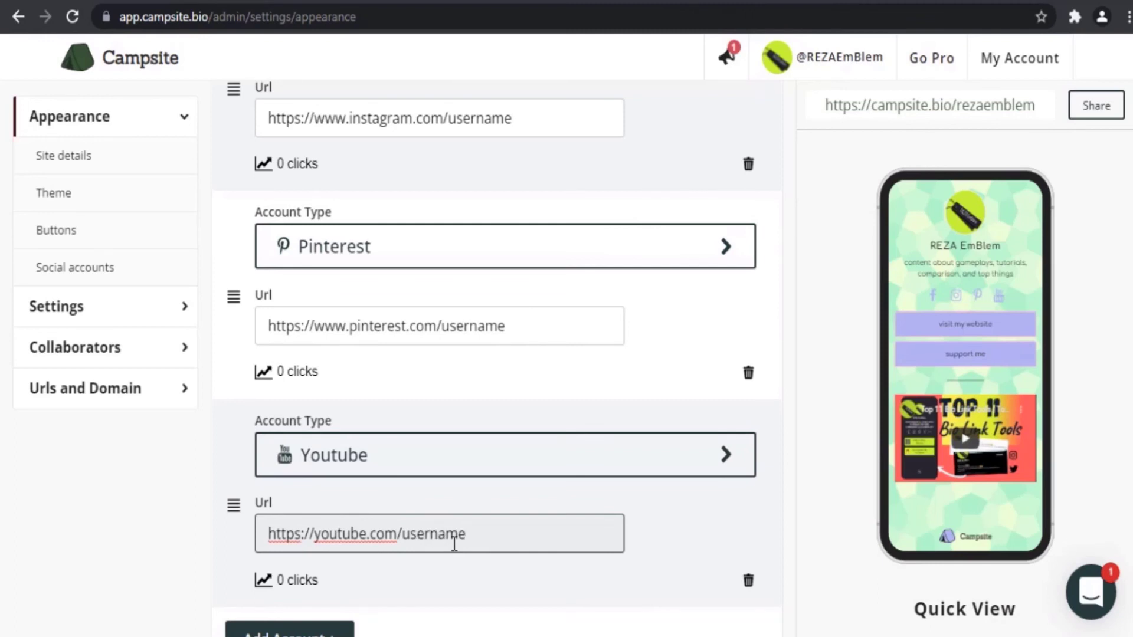
{"action": "scroll", "coordinate": [453, 546], "scroll_direction": "down", "scroll_amount": 2}
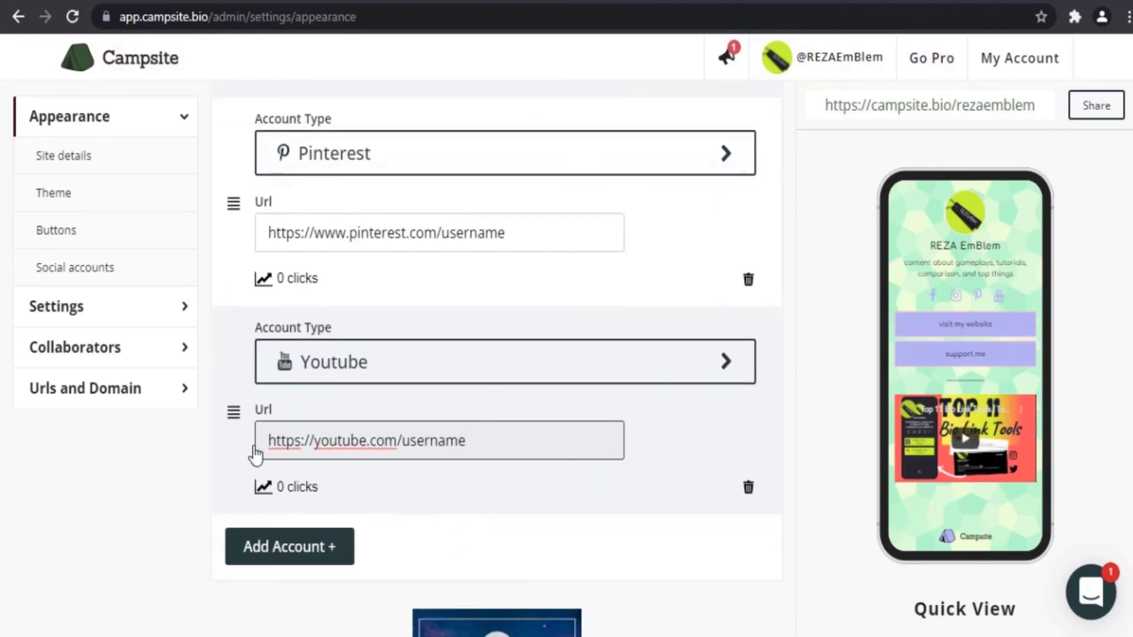
Step: Move the Pinterest account above Instagram, and restore the original account order
{"action": "scroll", "coordinate": [254, 425], "scroll_direction": "up", "scroll_amount": 2}
{"action": "left_click_drag", "start_coordinate": [234, 292], "coordinate": [232, 111]}
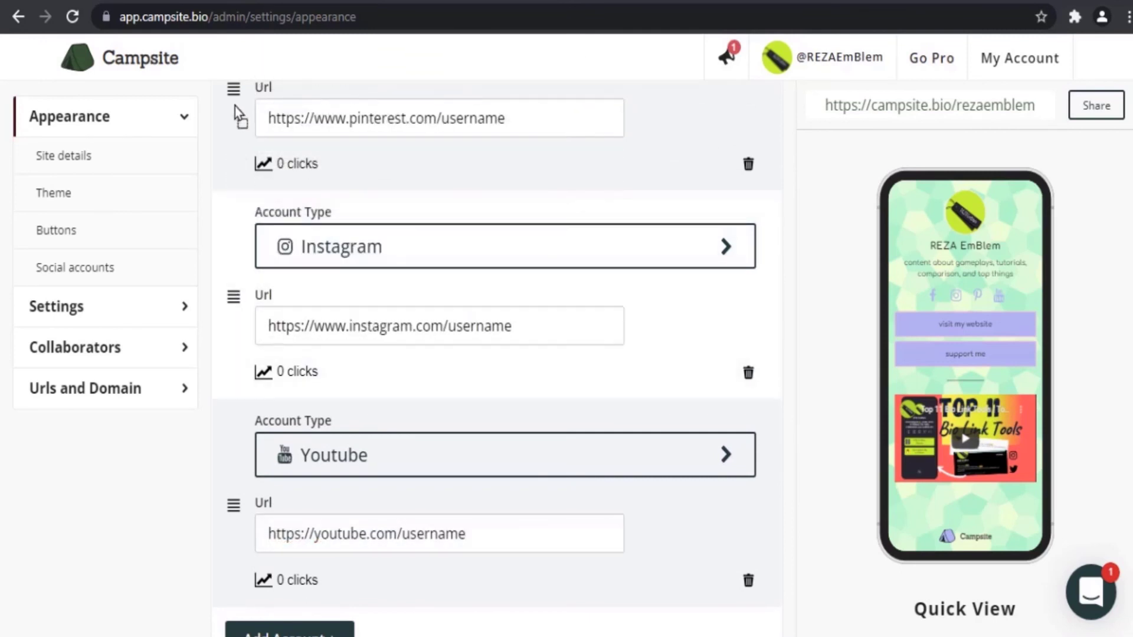
{"action": "left_click_drag", "start_coordinate": [233, 293], "coordinate": [231, 144]}
Step: Switch the social accounts' position to Bottom and back to Top
{"action": "scroll", "coordinate": [824, 458], "scroll_direction": "up", "scroll_amount": 6}
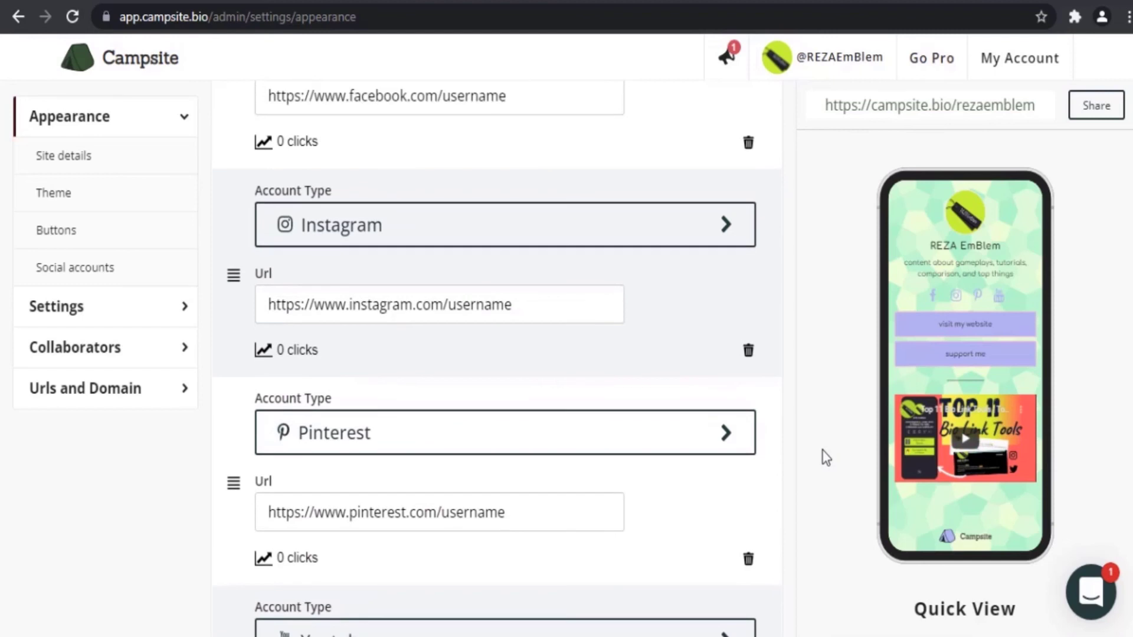
{"action": "scroll", "coordinate": [481, 370], "scroll_direction": "up", "scroll_amount": 3}
{"action": "left_click", "coordinate": [286, 98]}
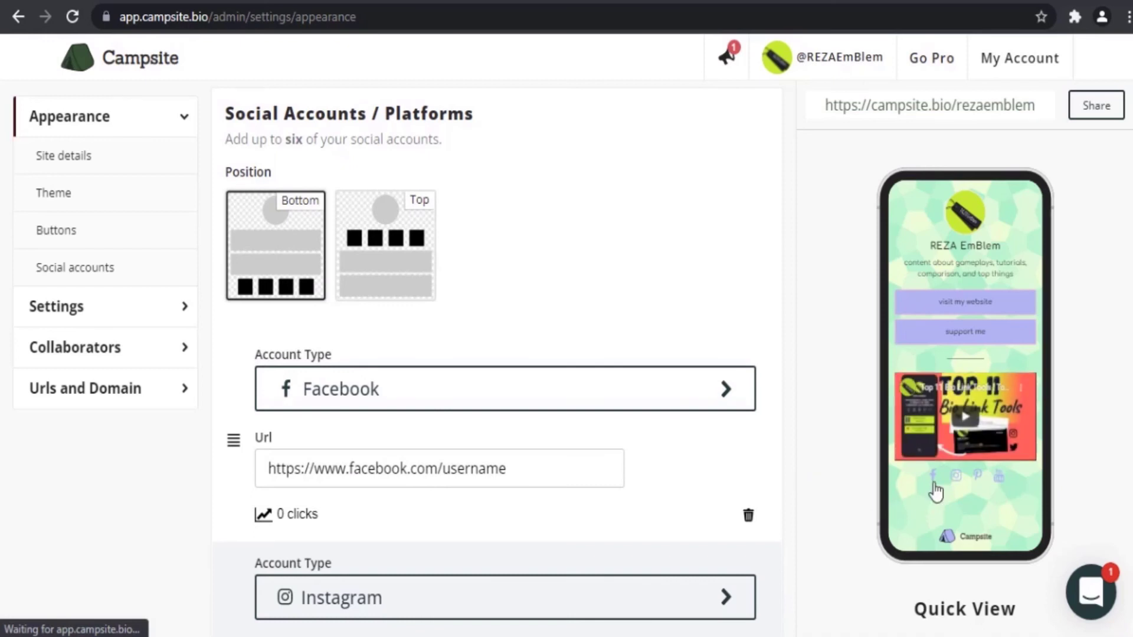
{"action": "left_click", "coordinate": [413, 286]}
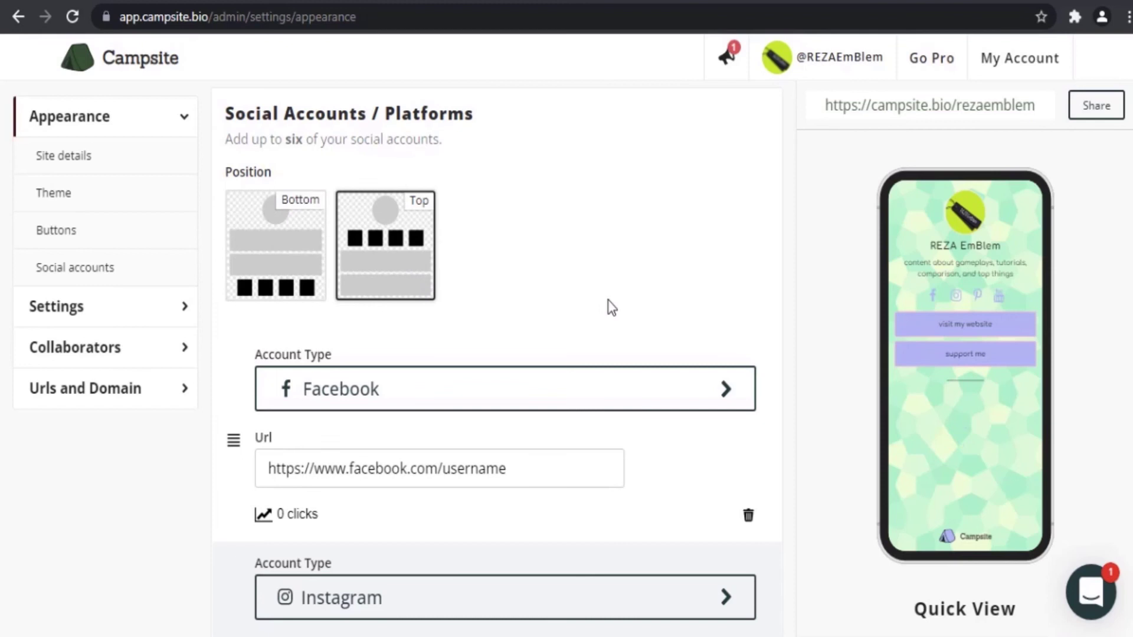
Step: Review the social accounts, button, theme and site detail settings on the Appearance page
{"action": "scroll", "coordinate": [608, 312], "scroll_direction": "up", "scroll_amount": 5}
{"action": "scroll", "coordinate": [612, 339], "scroll_direction": "down", "scroll_amount": 13}
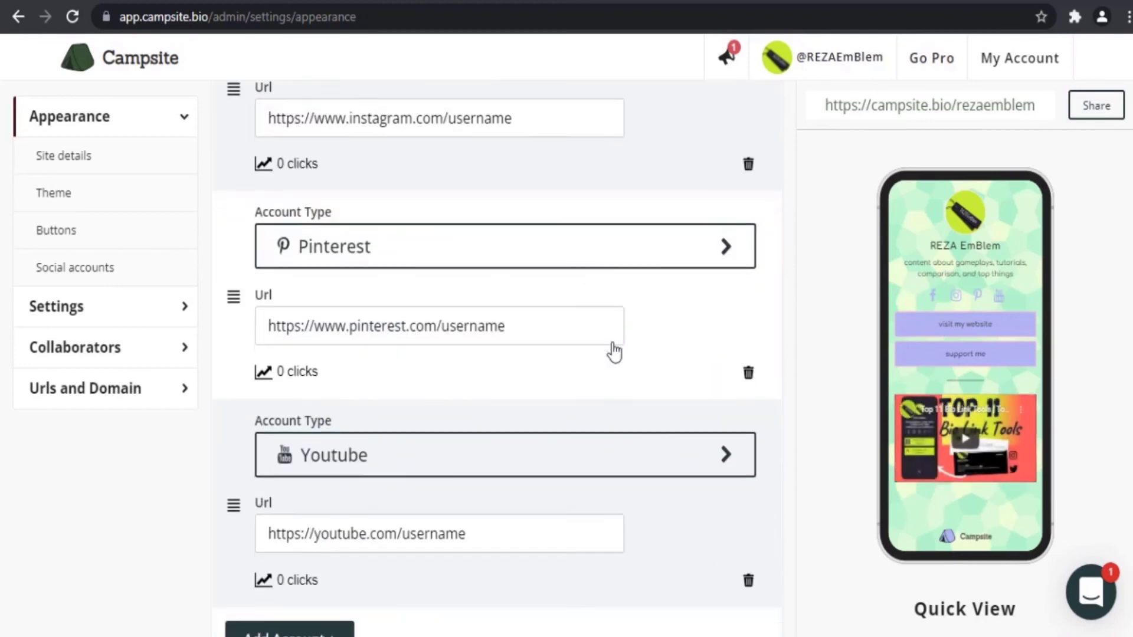
{"action": "scroll", "coordinate": [613, 351], "scroll_direction": "down", "scroll_amount": 4}
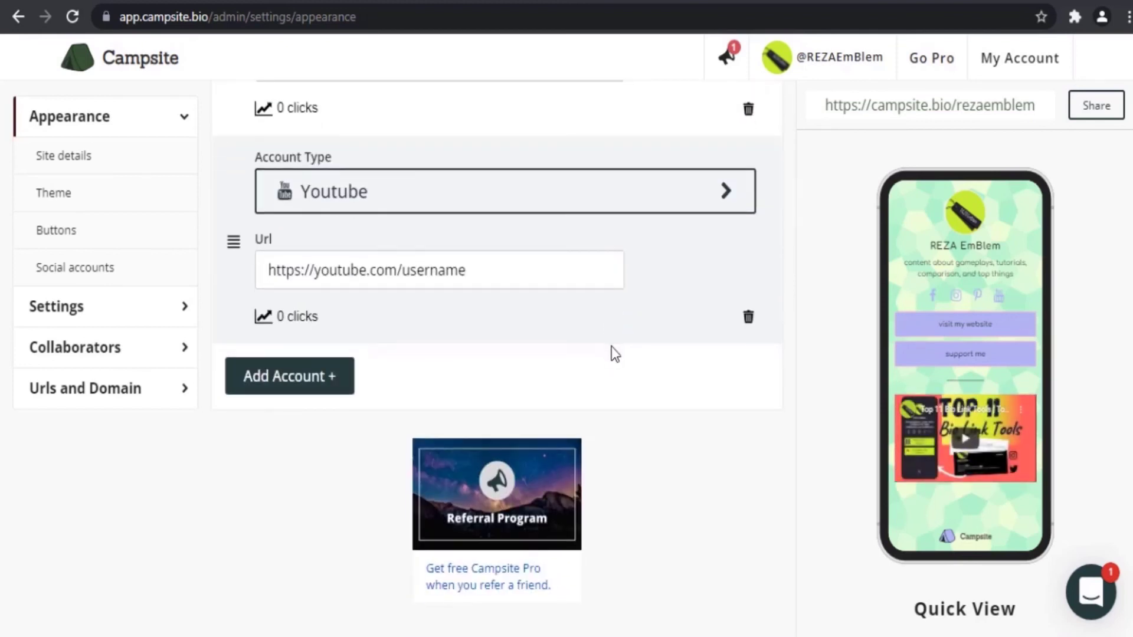
{"action": "scroll", "coordinate": [611, 345], "scroll_direction": "up", "scroll_amount": 15}
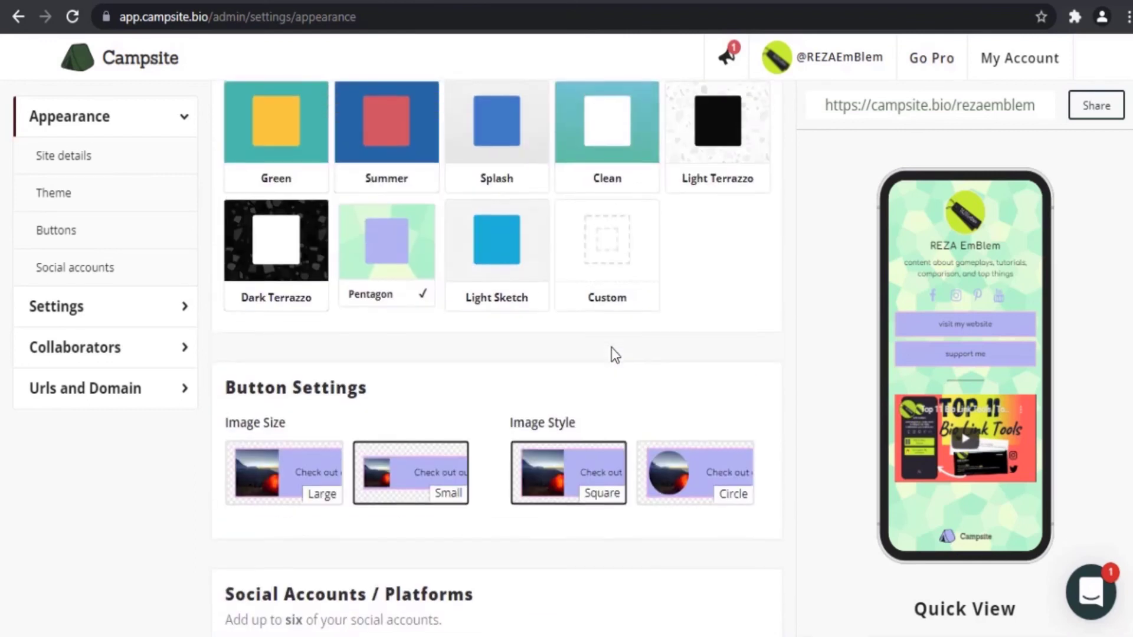
{"action": "scroll", "coordinate": [642, 366], "scroll_direction": "up", "scroll_amount": 3}
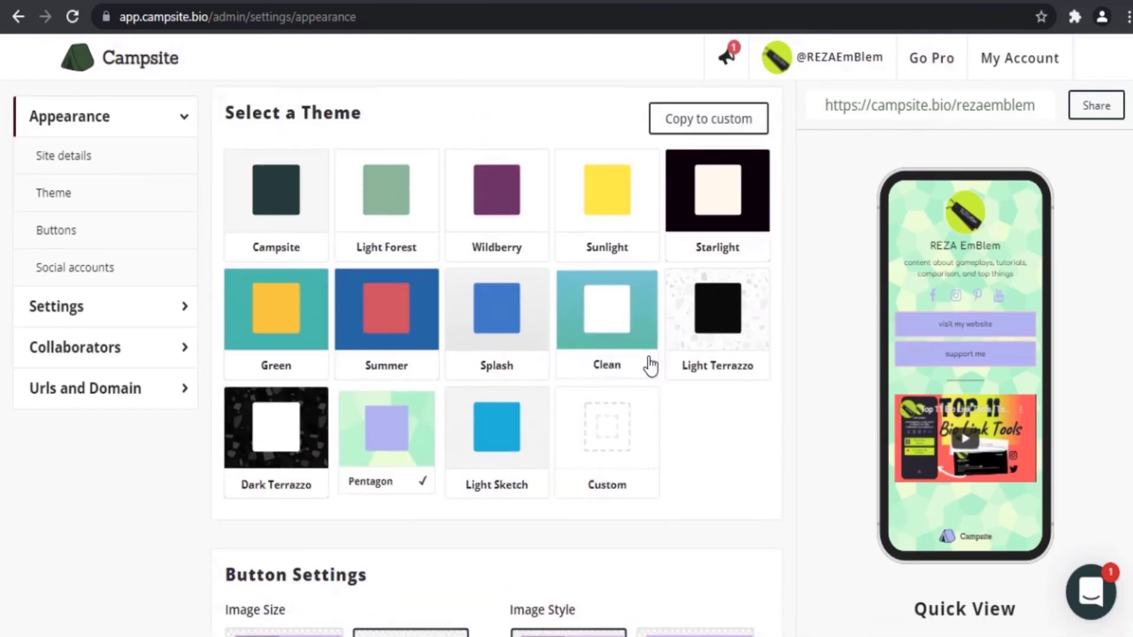
{"action": "scroll", "coordinate": [649, 366], "scroll_direction": "up", "scroll_amount": 2}
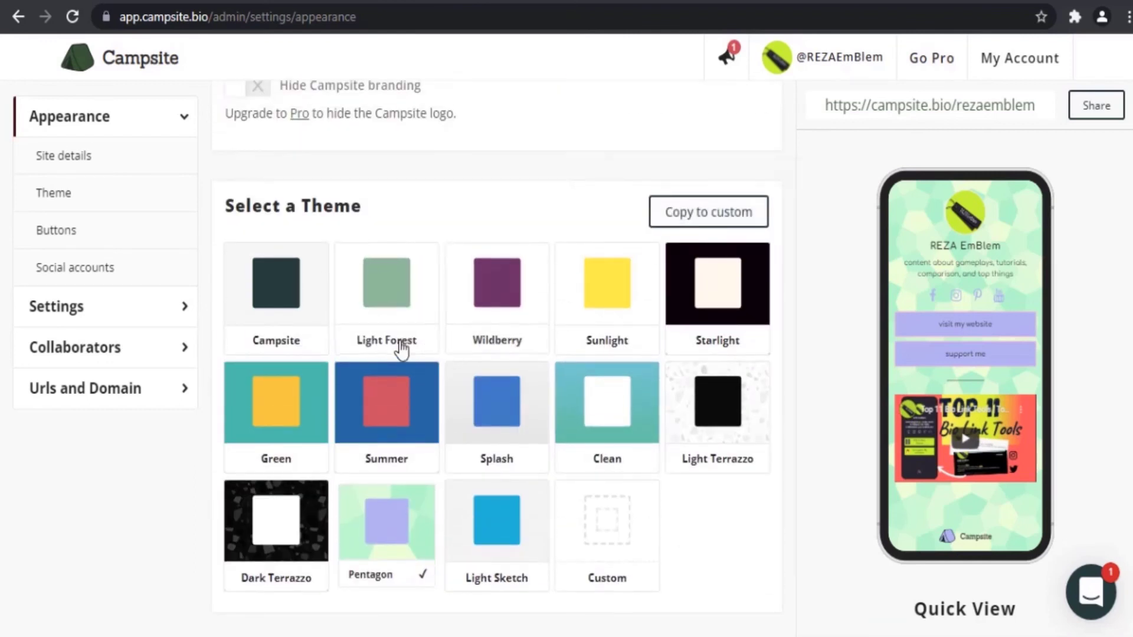
{"action": "scroll", "coordinate": [670, 277], "scroll_direction": "up", "scroll_amount": 3}
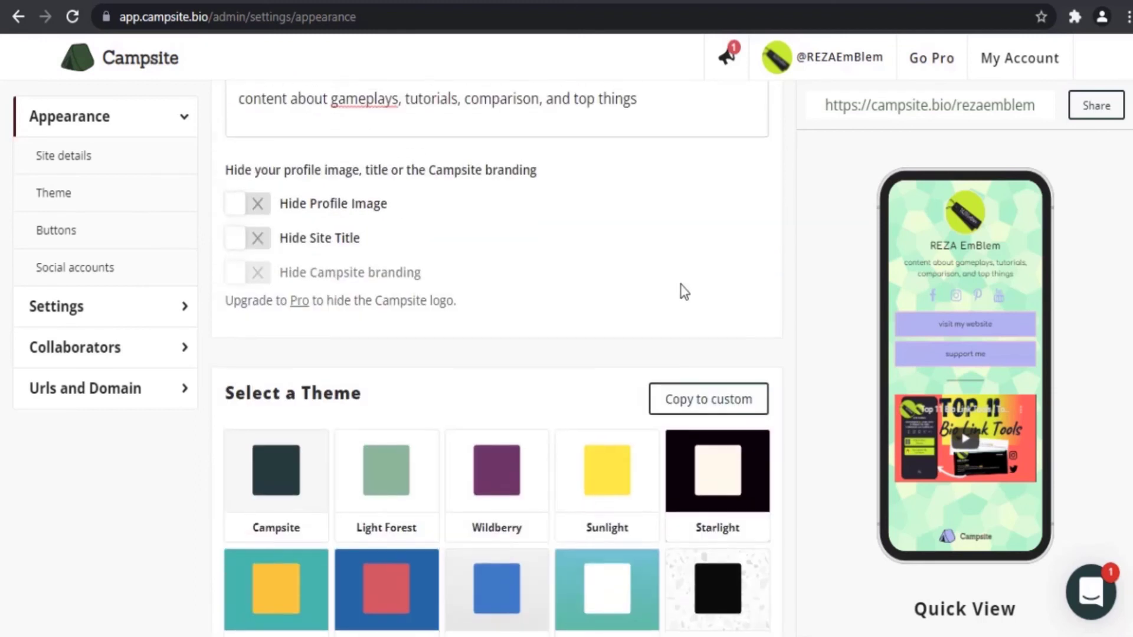
{"action": "scroll", "coordinate": [683, 292], "scroll_direction": "up", "scroll_amount": 8}
Step: Open the profile's general settings and look through the connected accounts, integrations and analytics sections
{"action": "mouse_move", "coordinate": [826, 64]}
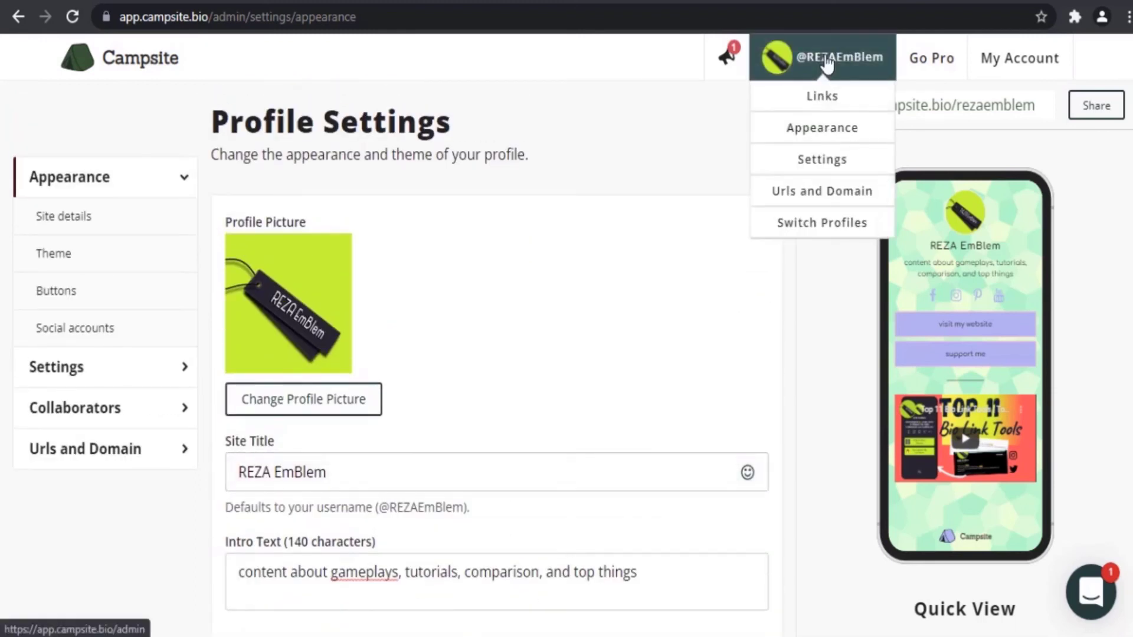
{"action": "left_click", "coordinate": [833, 160]}
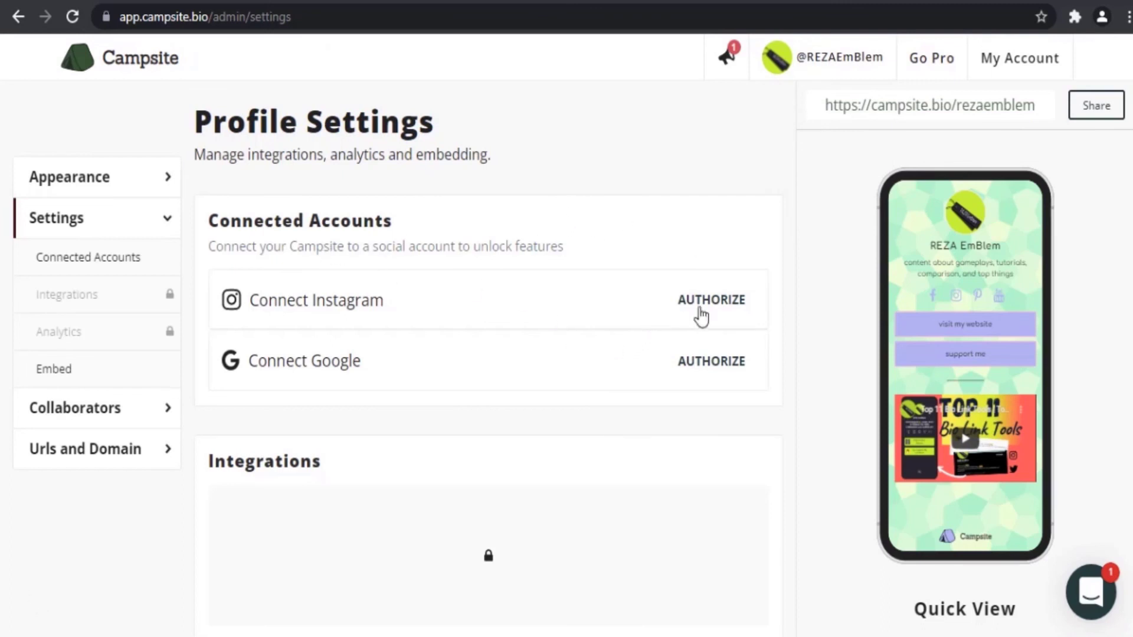
{"action": "scroll", "coordinate": [596, 364], "scroll_direction": "down", "scroll_amount": 5}
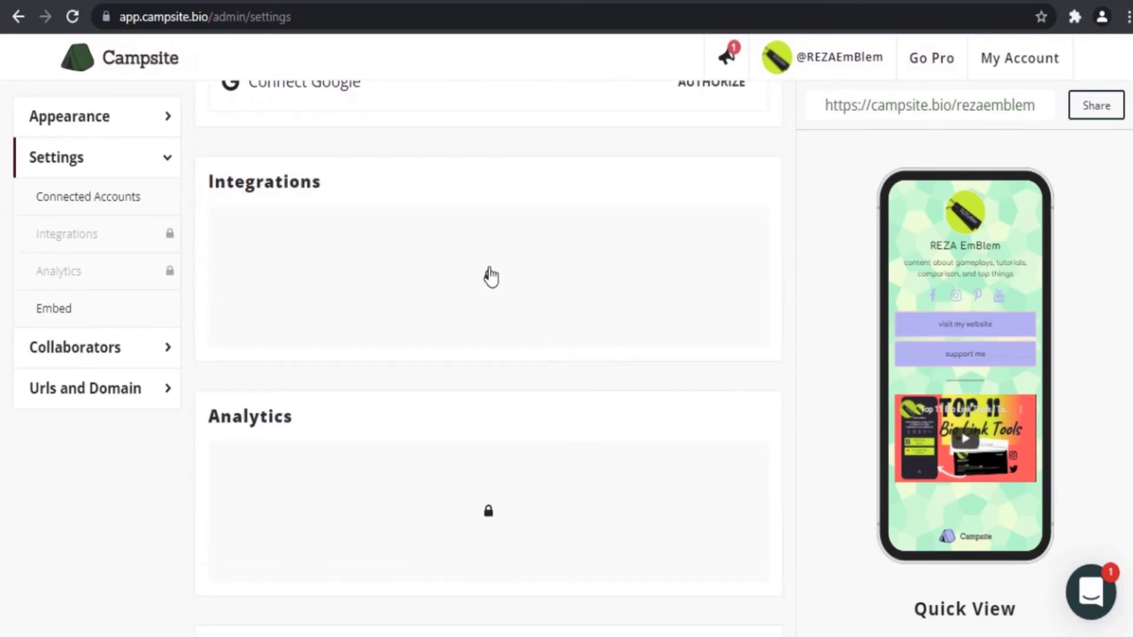
{"action": "scroll", "coordinate": [540, 354], "scroll_direction": "down", "scroll_amount": 6}
{"action": "scroll", "coordinate": [544, 364], "scroll_direction": "up", "scroll_amount": 3}
{"action": "scroll", "coordinate": [496, 359], "scroll_direction": "down", "scroll_amount": 2}
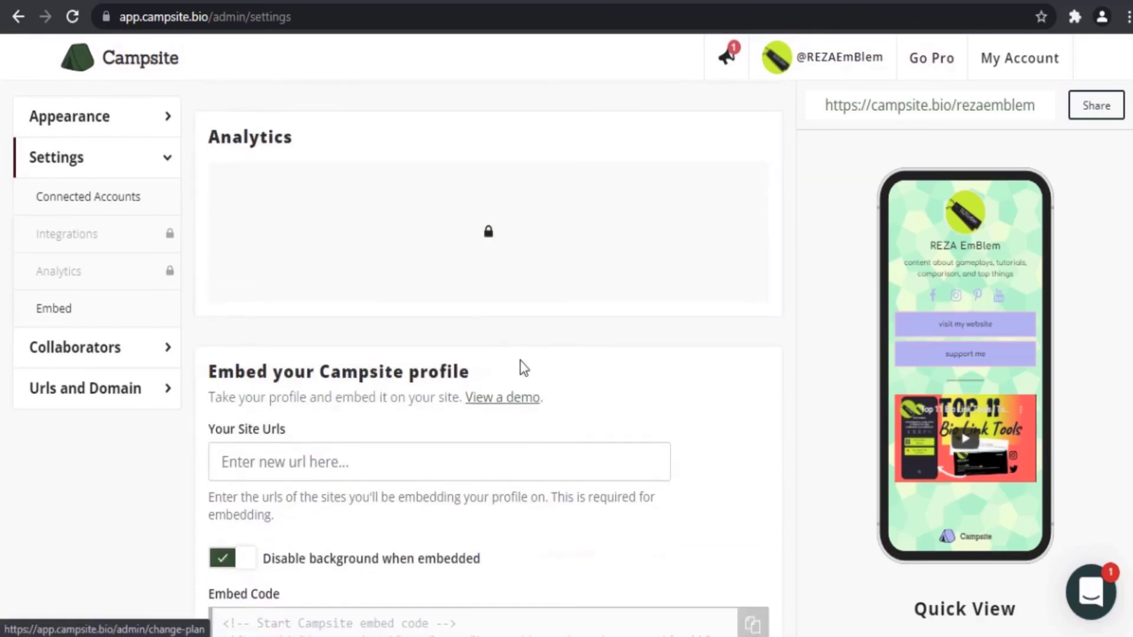
Step: Set the site URL for embedding the profile to website.com and copy the embed code
{"action": "scroll", "coordinate": [519, 363], "scroll_direction": "down", "scroll_amount": 2}
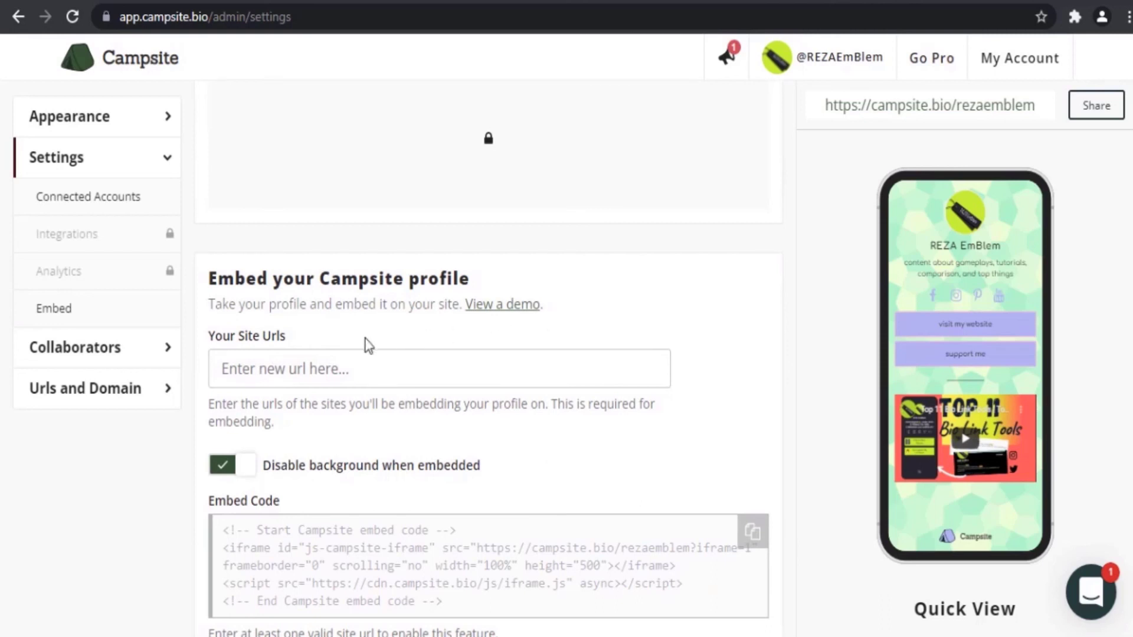
{"action": "scroll", "coordinate": [305, 334], "scroll_direction": "down", "scroll_amount": 2}
{"action": "left_click", "coordinate": [319, 283]}
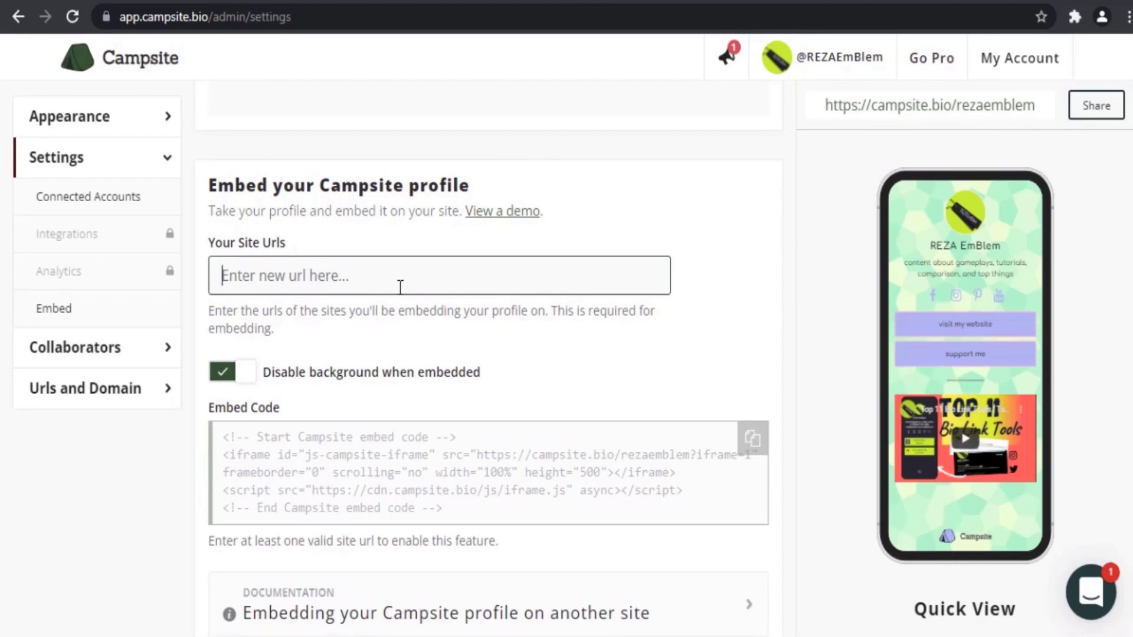
{"action": "scroll", "coordinate": [465, 418], "scroll_direction": "down", "scroll_amount": 2}
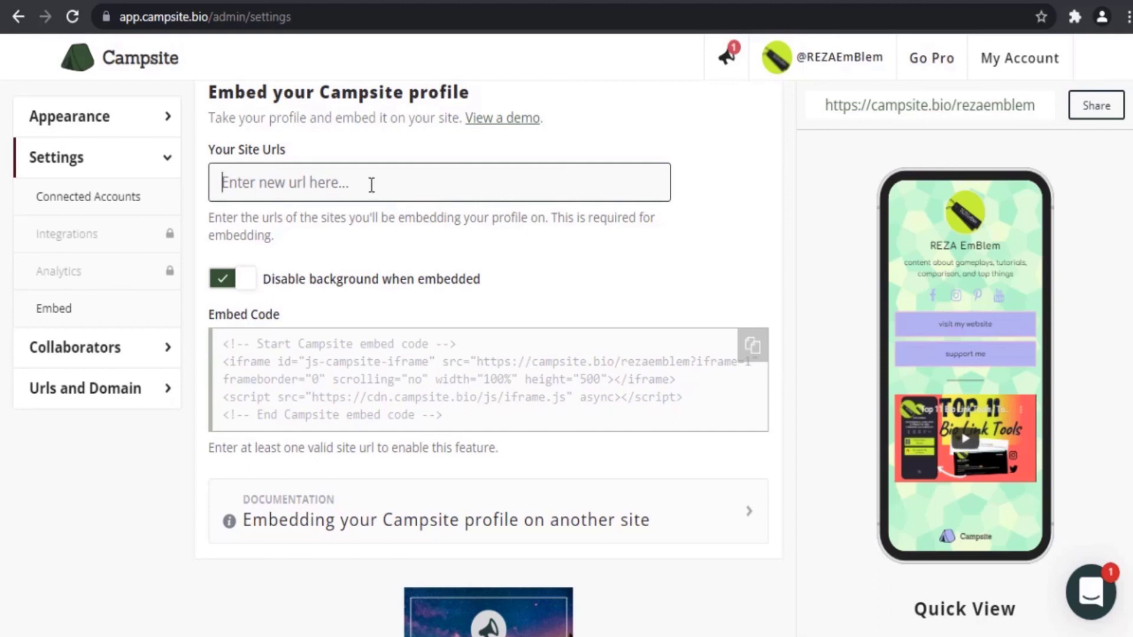
{"action": "type", "text": "https:"}
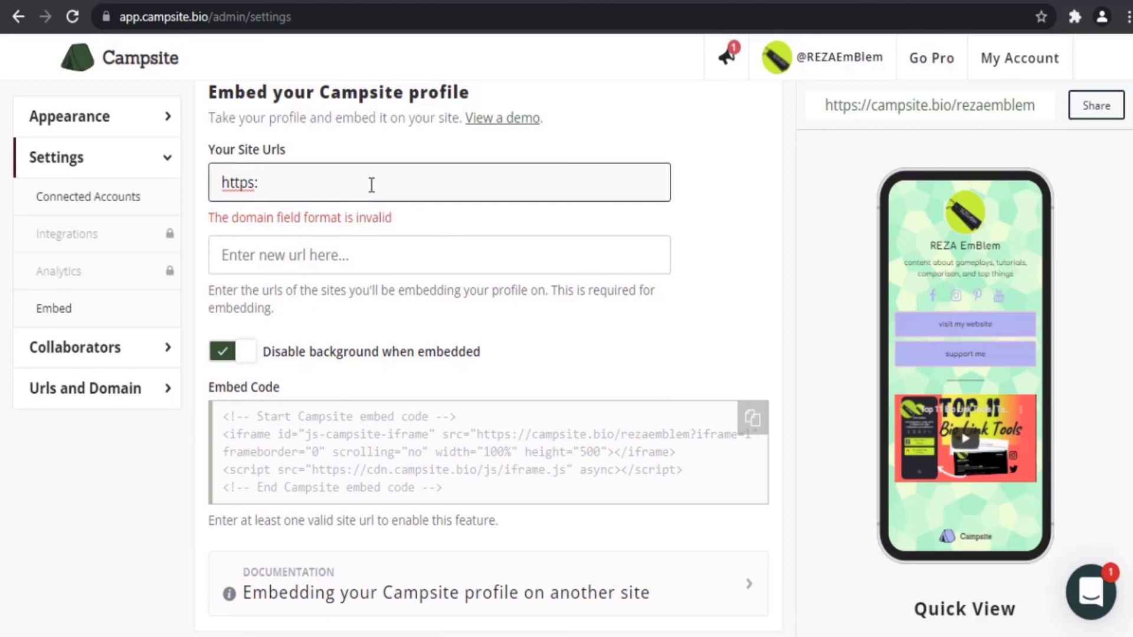
{"action": "type", "text": "//"}
{"action": "key", "text": "ctrl+a"}
{"action": "type", "text": "website.co"}
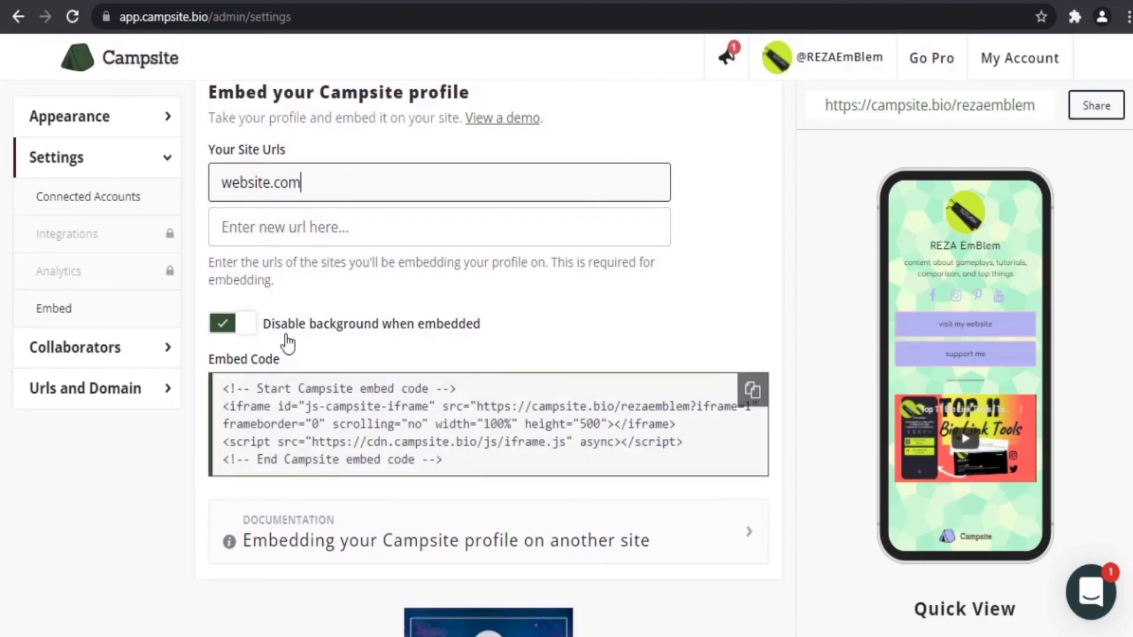
{"action": "left_click", "coordinate": [757, 399]}
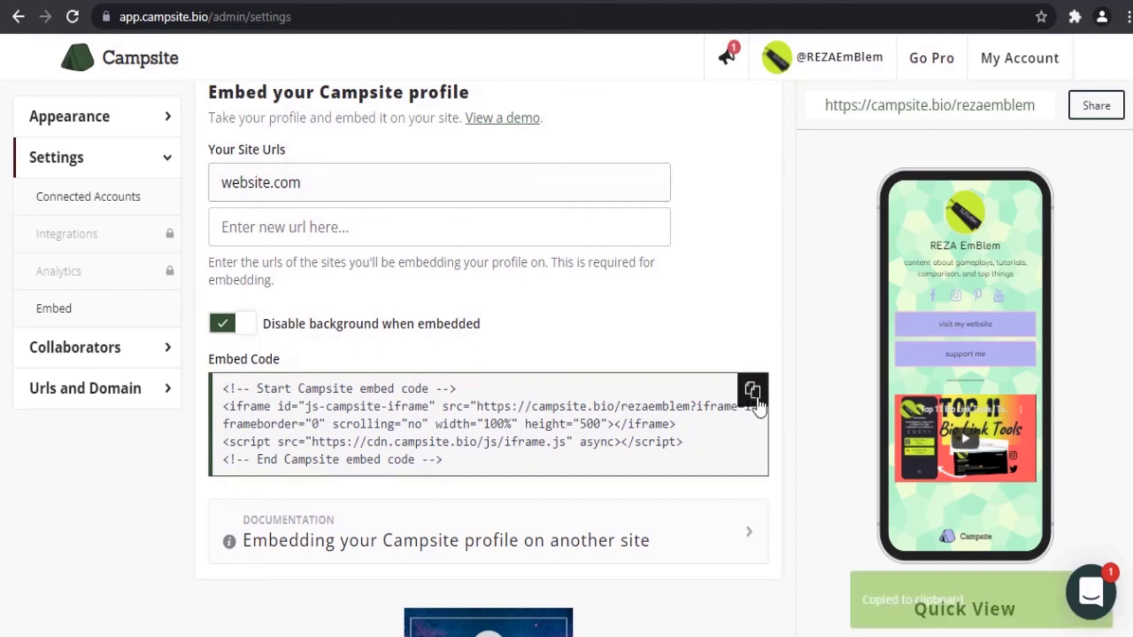
Step: Read the documentation on embedding the Campsite profile on another site, and return to the profile settings
{"action": "scroll", "coordinate": [708, 315], "scroll_direction": "down", "scroll_amount": 3}
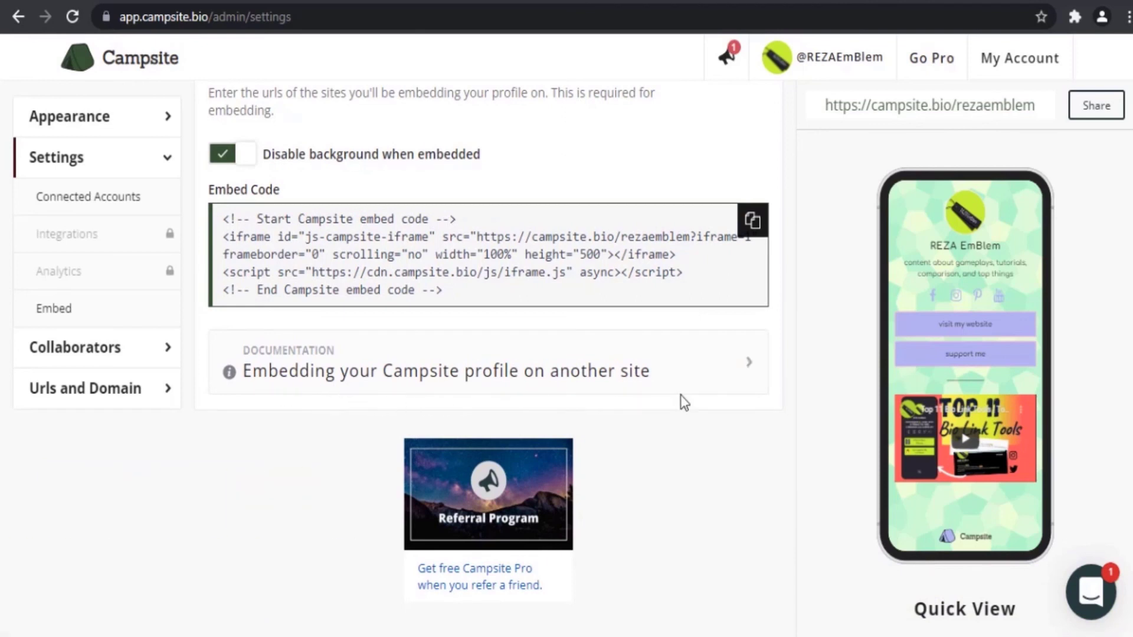
{"action": "left_click", "coordinate": [741, 369]}
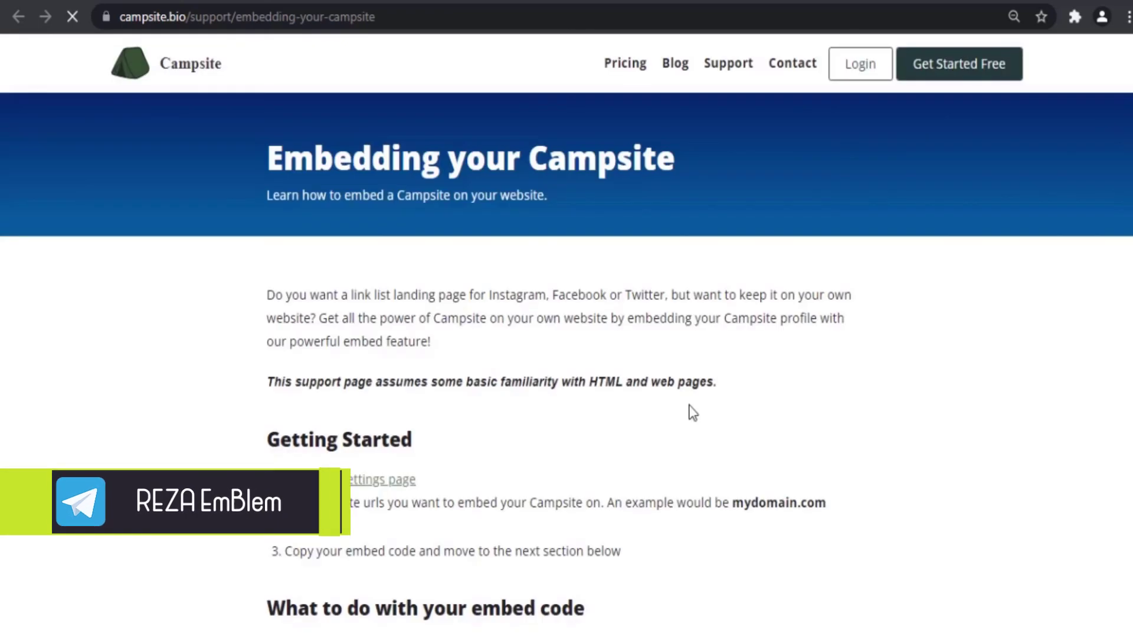
{"action": "scroll", "coordinate": [692, 412], "scroll_direction": "down", "scroll_amount": 5}
{"action": "scroll", "coordinate": [692, 412], "scroll_direction": "down", "scroll_amount": 12}
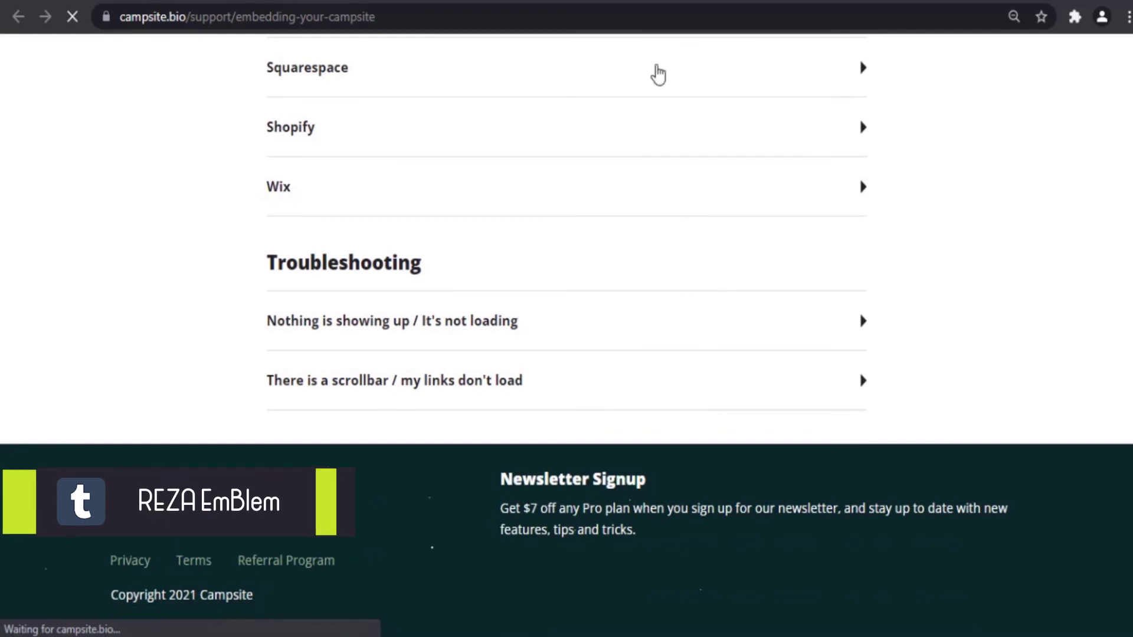
{"action": "left_click", "coordinate": [631, 1]}
{"action": "scroll", "coordinate": [675, 461], "scroll_direction": "up", "scroll_amount": 15}
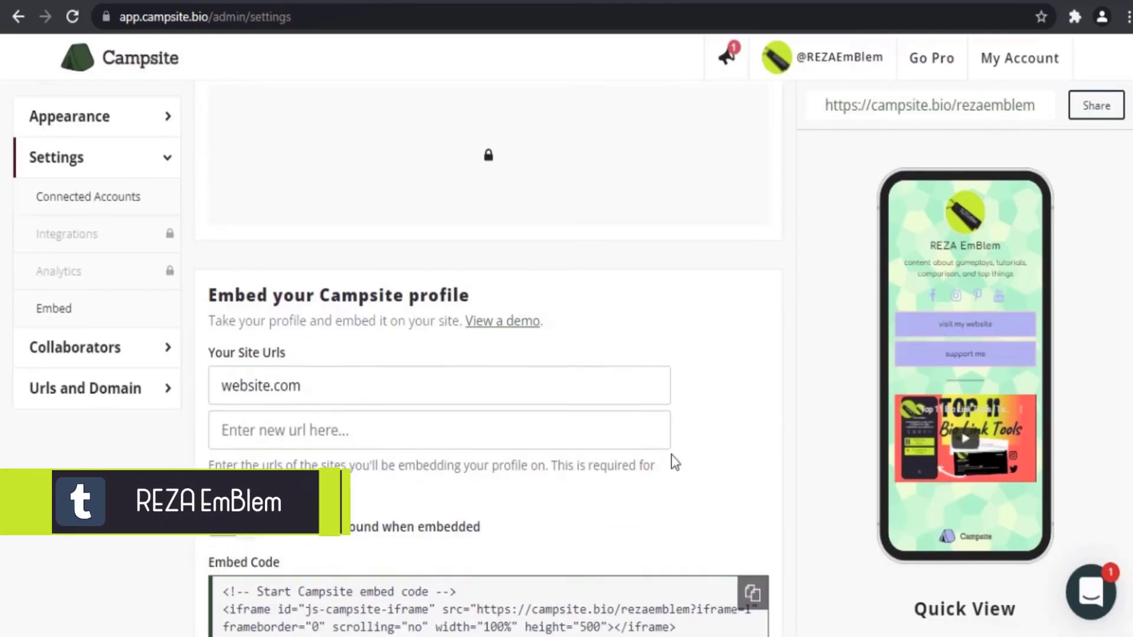
Step: Open the Urls and Domain settings and look through the profile URLs, meta tags and Facebook share preview
{"action": "left_click", "coordinate": [773, 59]}
{"action": "left_click", "coordinate": [826, 192]}
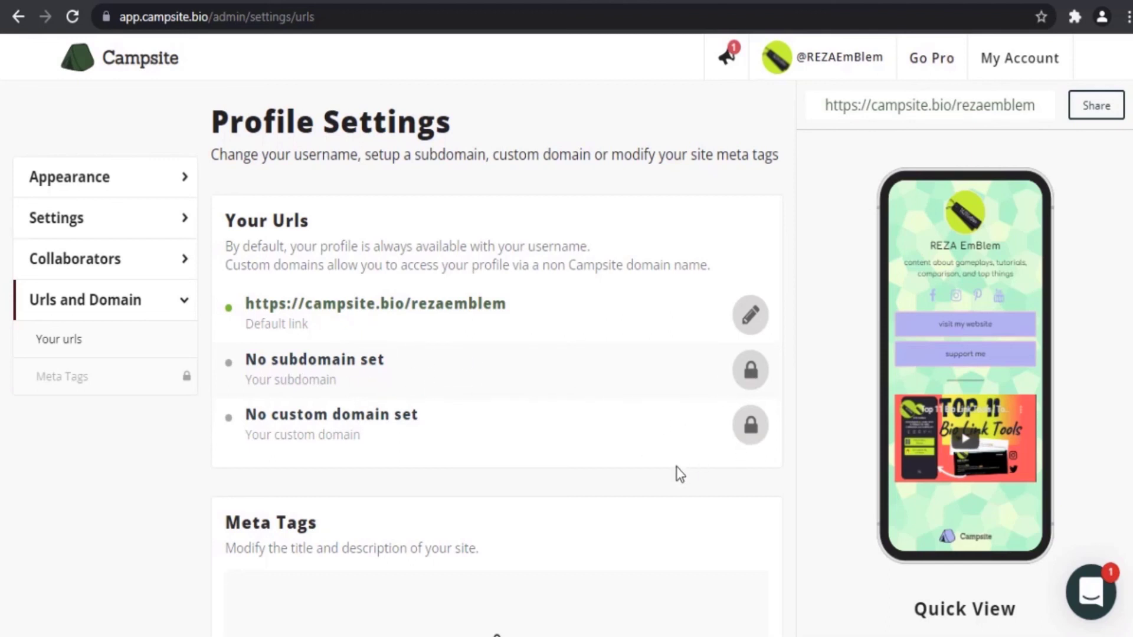
{"action": "scroll", "coordinate": [676, 466], "scroll_direction": "down", "scroll_amount": 8}
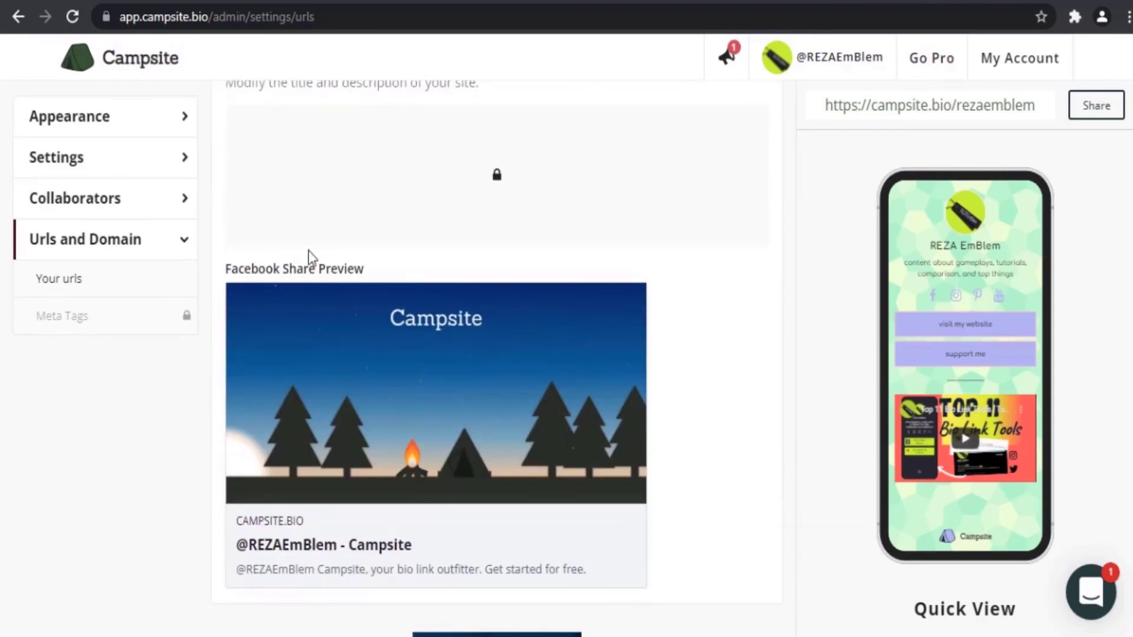
{"action": "scroll", "coordinate": [490, 357], "scroll_direction": "down", "scroll_amount": 3}
{"action": "scroll", "coordinate": [652, 378], "scroll_direction": "up", "scroll_amount": 2}
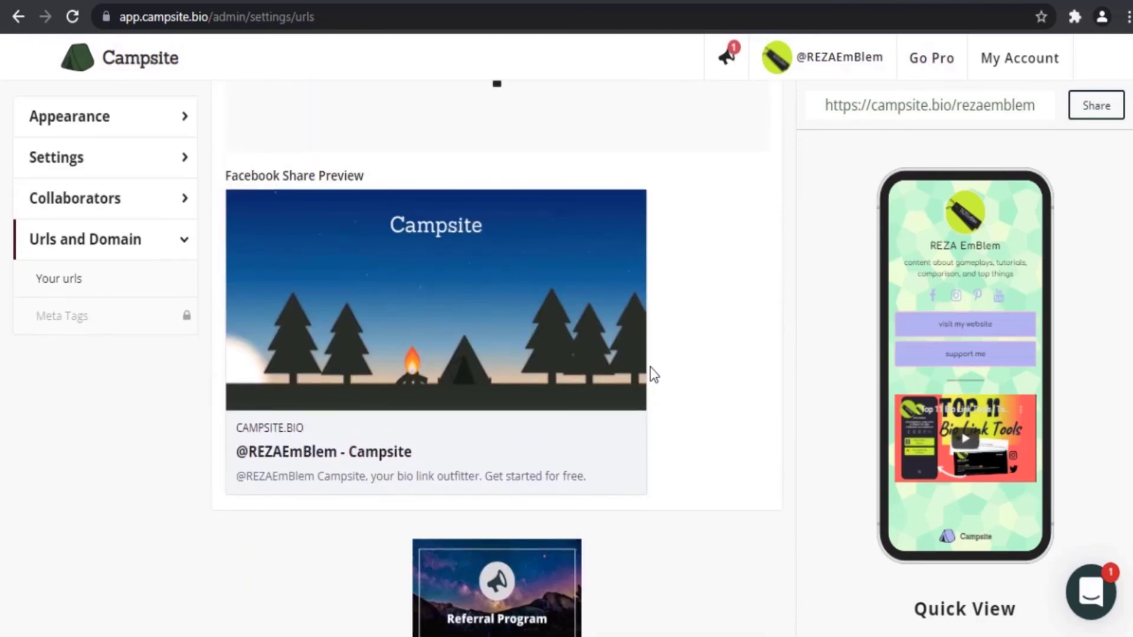
{"action": "scroll", "coordinate": [472, 398], "scroll_direction": "down", "scroll_amount": 2}
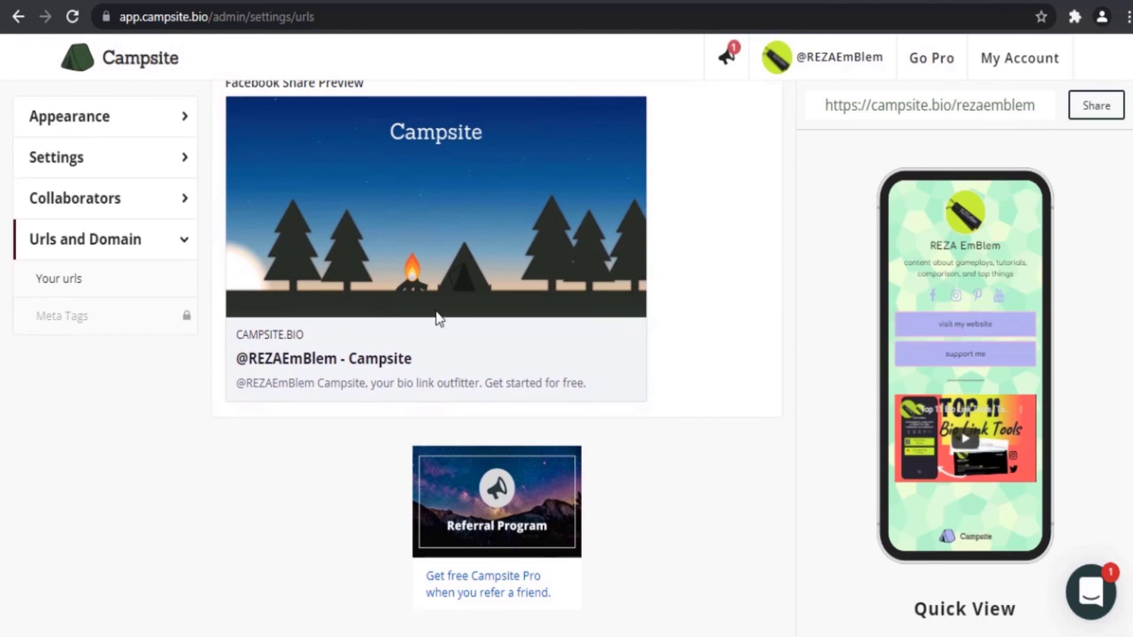
Step: Go to the profile selection page and look through the management options available for the existing profile
{"action": "scroll", "coordinate": [437, 319], "scroll_direction": "up", "scroll_amount": 2}
{"action": "scroll", "coordinate": [699, 397], "scroll_direction": "up", "scroll_amount": 9}
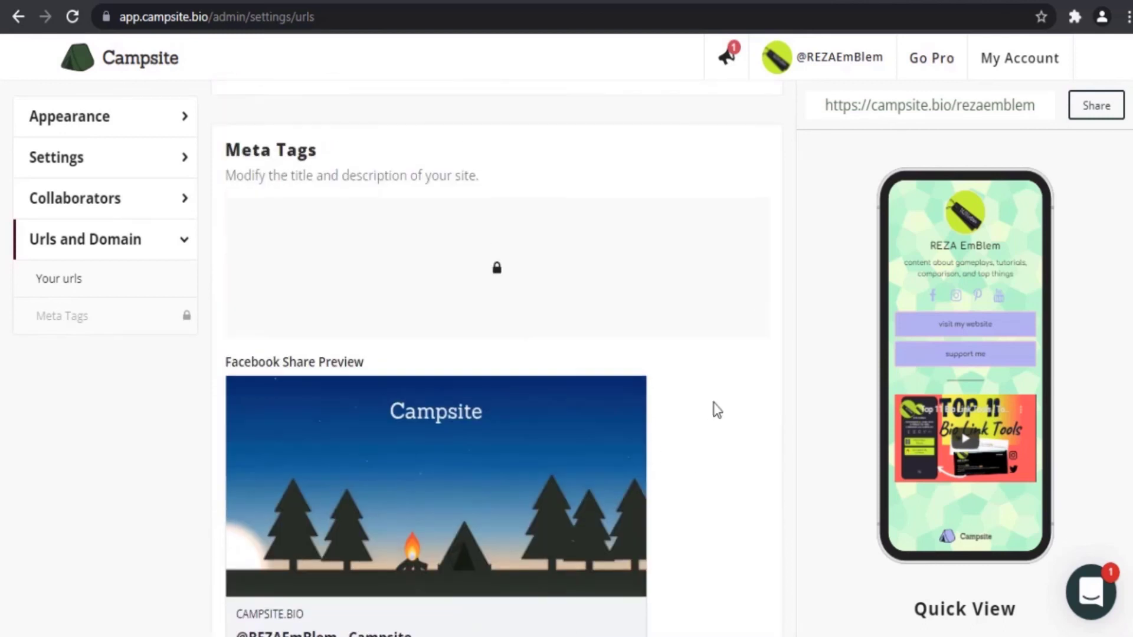
{"action": "mouse_move", "coordinate": [771, 75]}
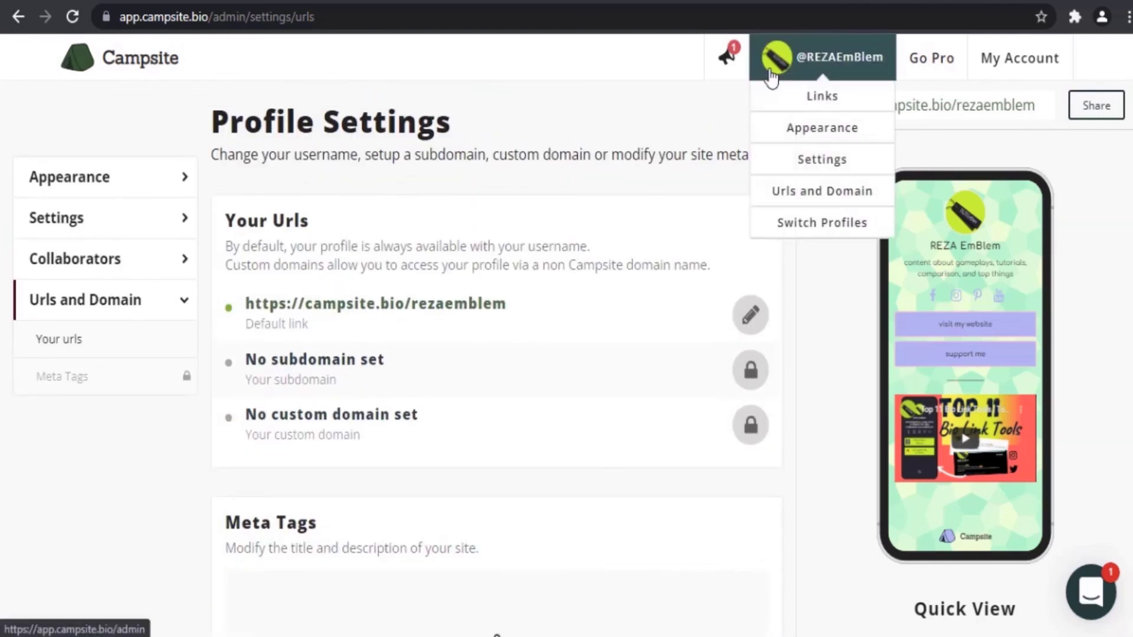
{"action": "left_click", "coordinate": [808, 224]}
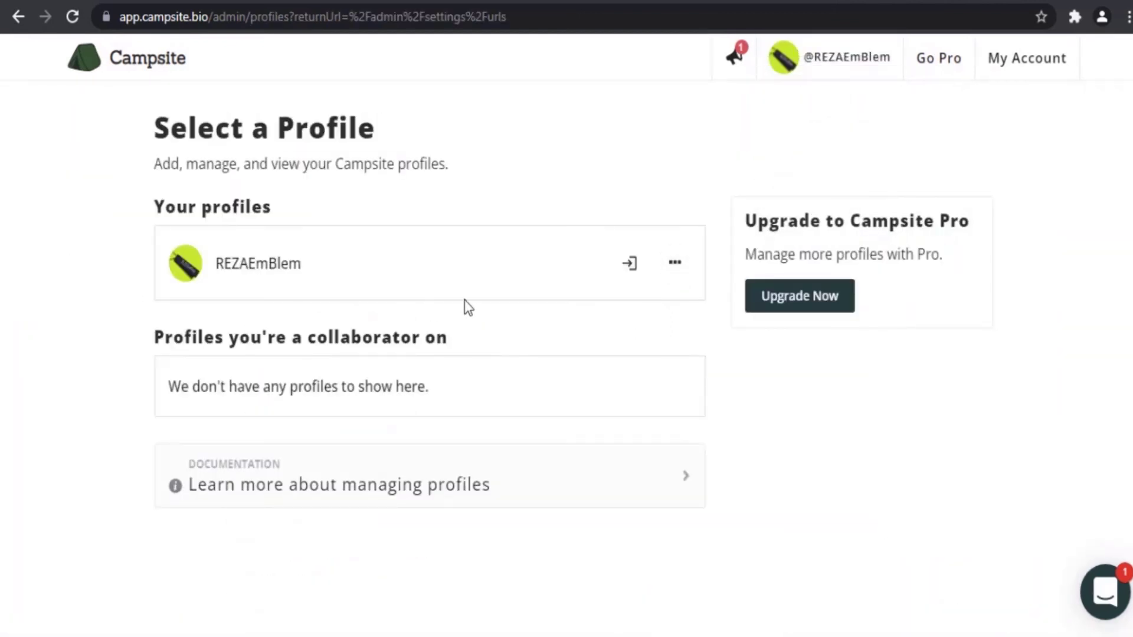
{"action": "left_click", "coordinate": [675, 263]}
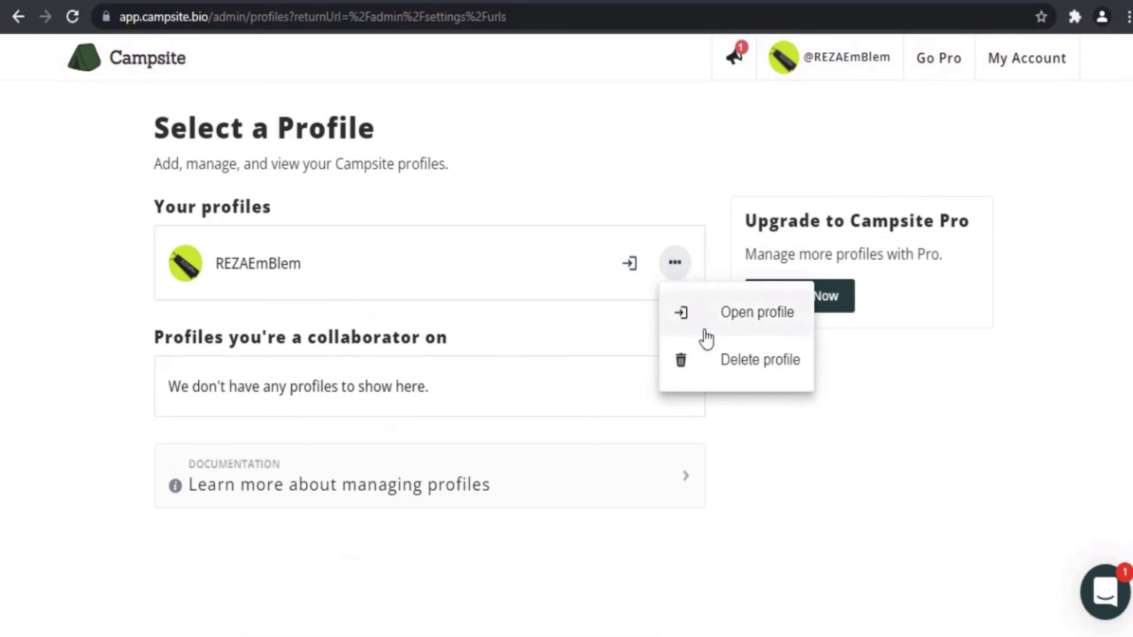
{"action": "left_click", "coordinate": [813, 425]}
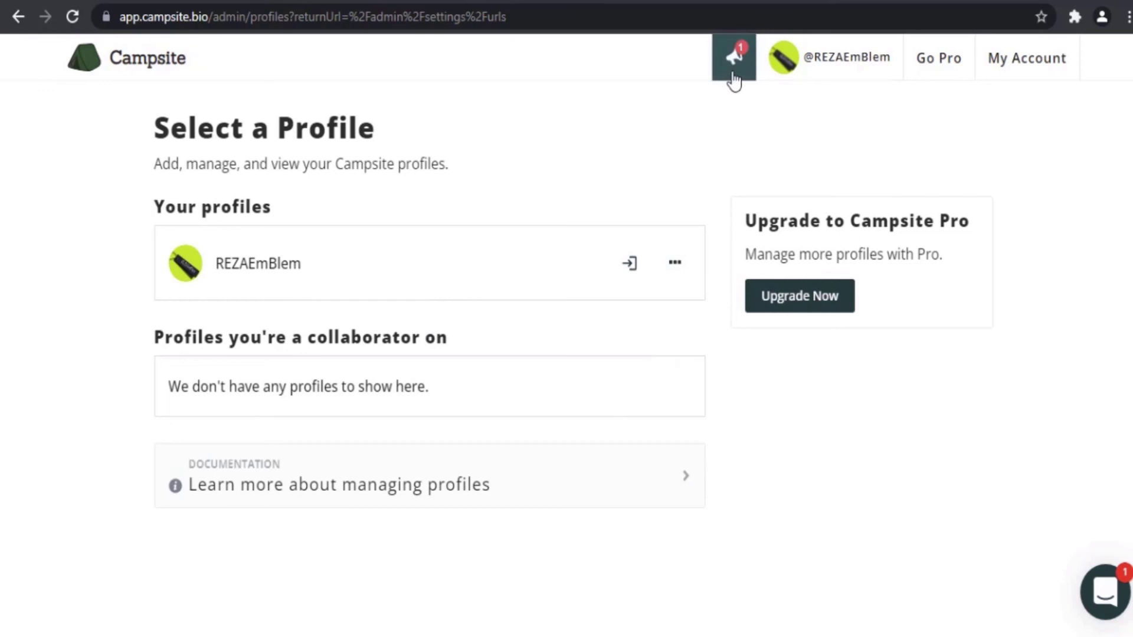
Step: Return to the profile's links page and look through the options for sharing the profile
{"action": "mouse_move", "coordinate": [826, 76]}
{"action": "left_click", "coordinate": [823, 100]}
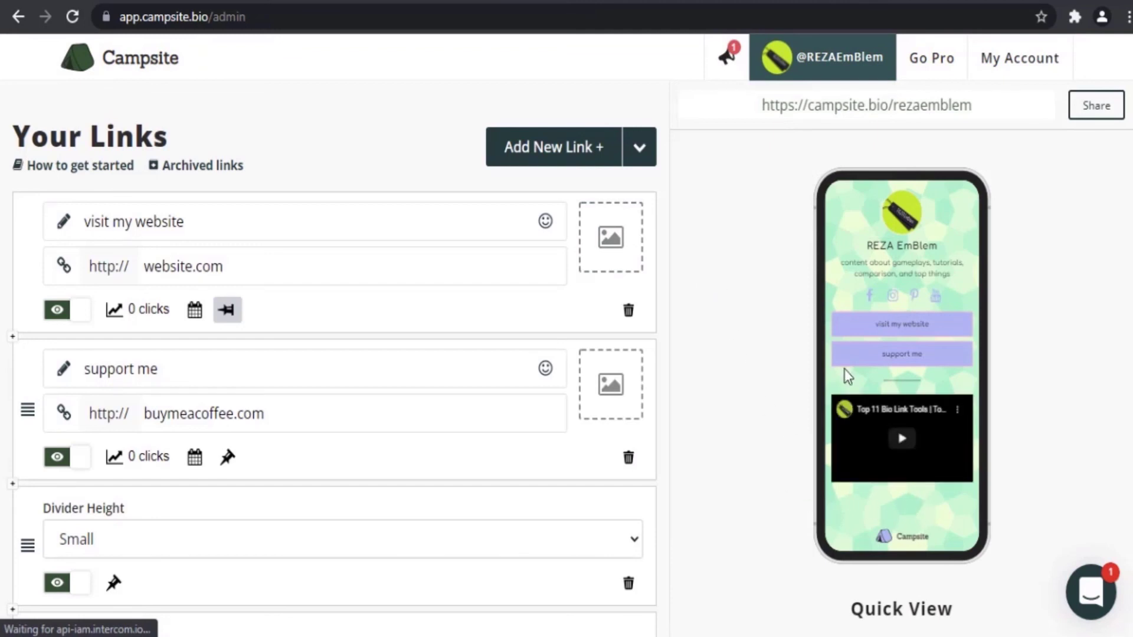
{"action": "left_click", "coordinate": [1086, 113]}
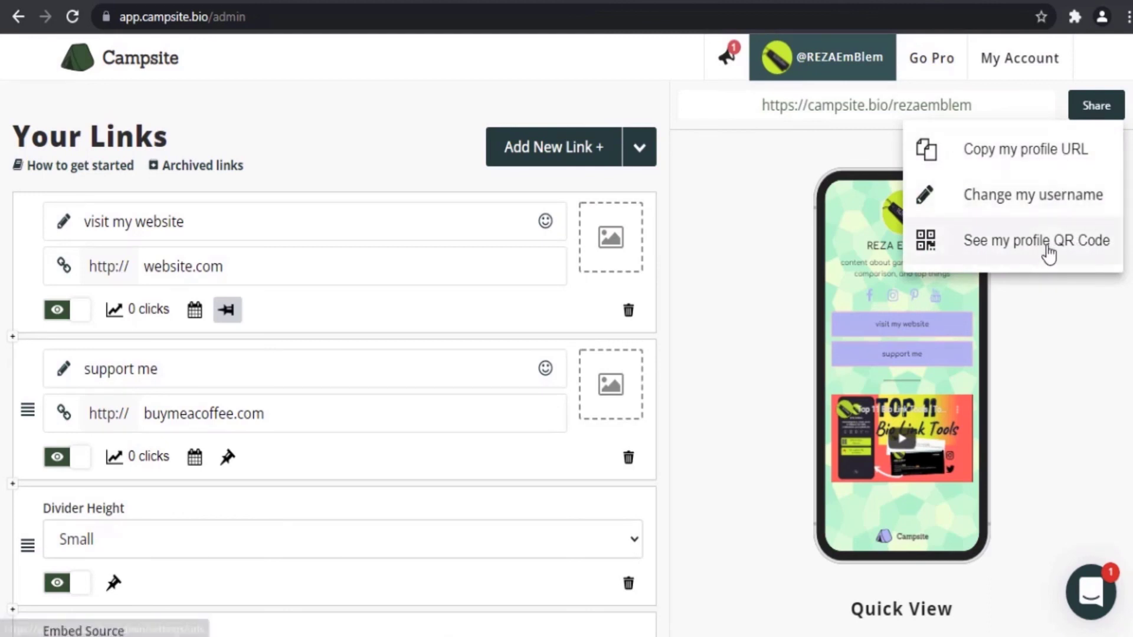
{"action": "left_click", "coordinate": [1064, 376]}
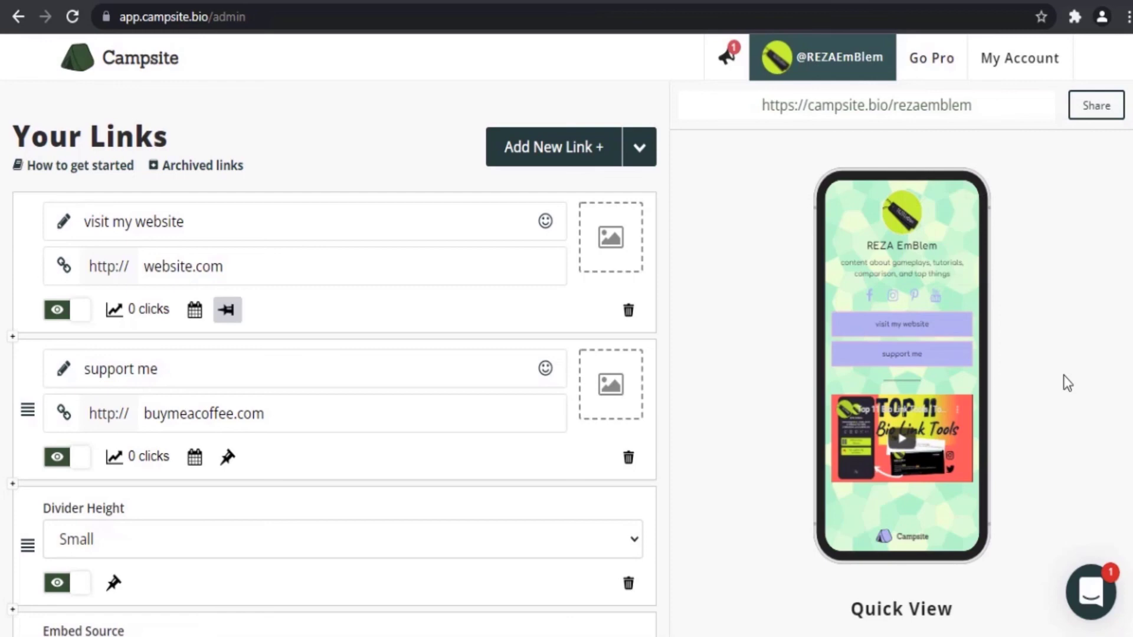